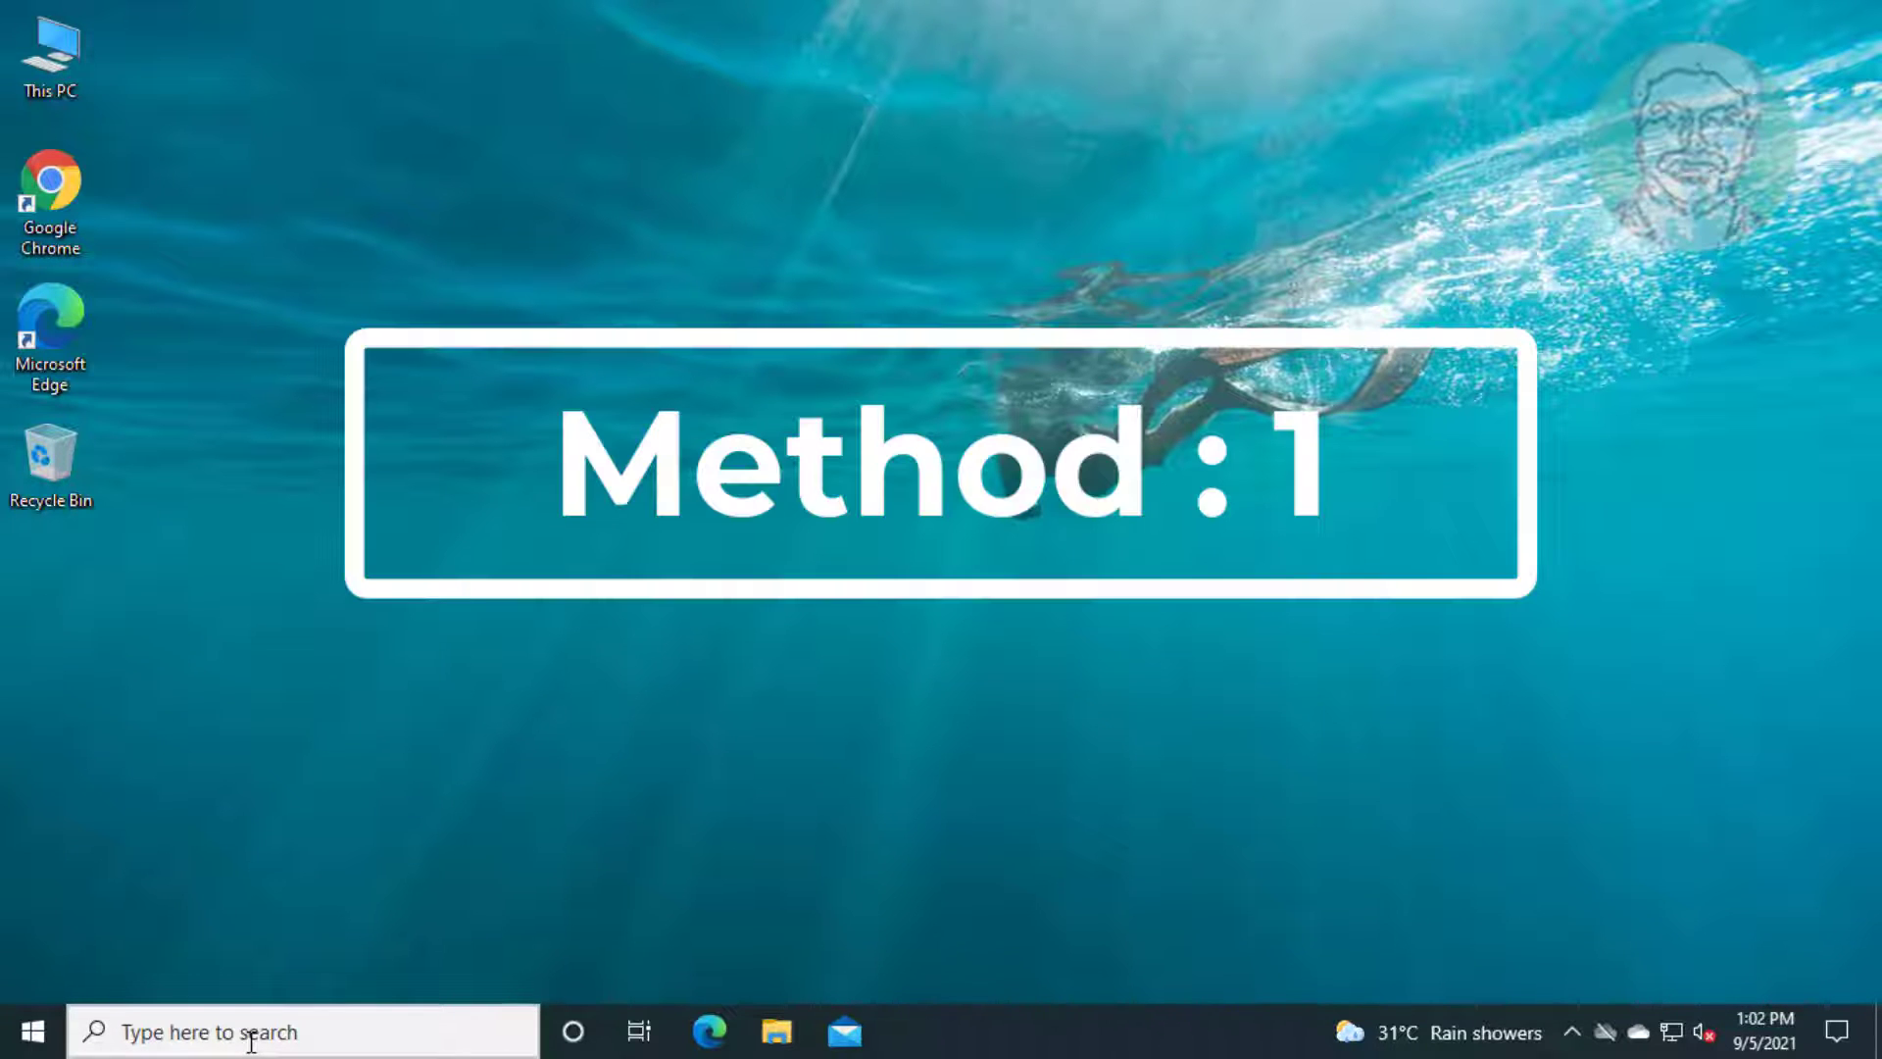
Search Windows for 'device manager' and launch Device Manager from the best match.
{"action": "left_click", "coordinate": [251, 1041]}
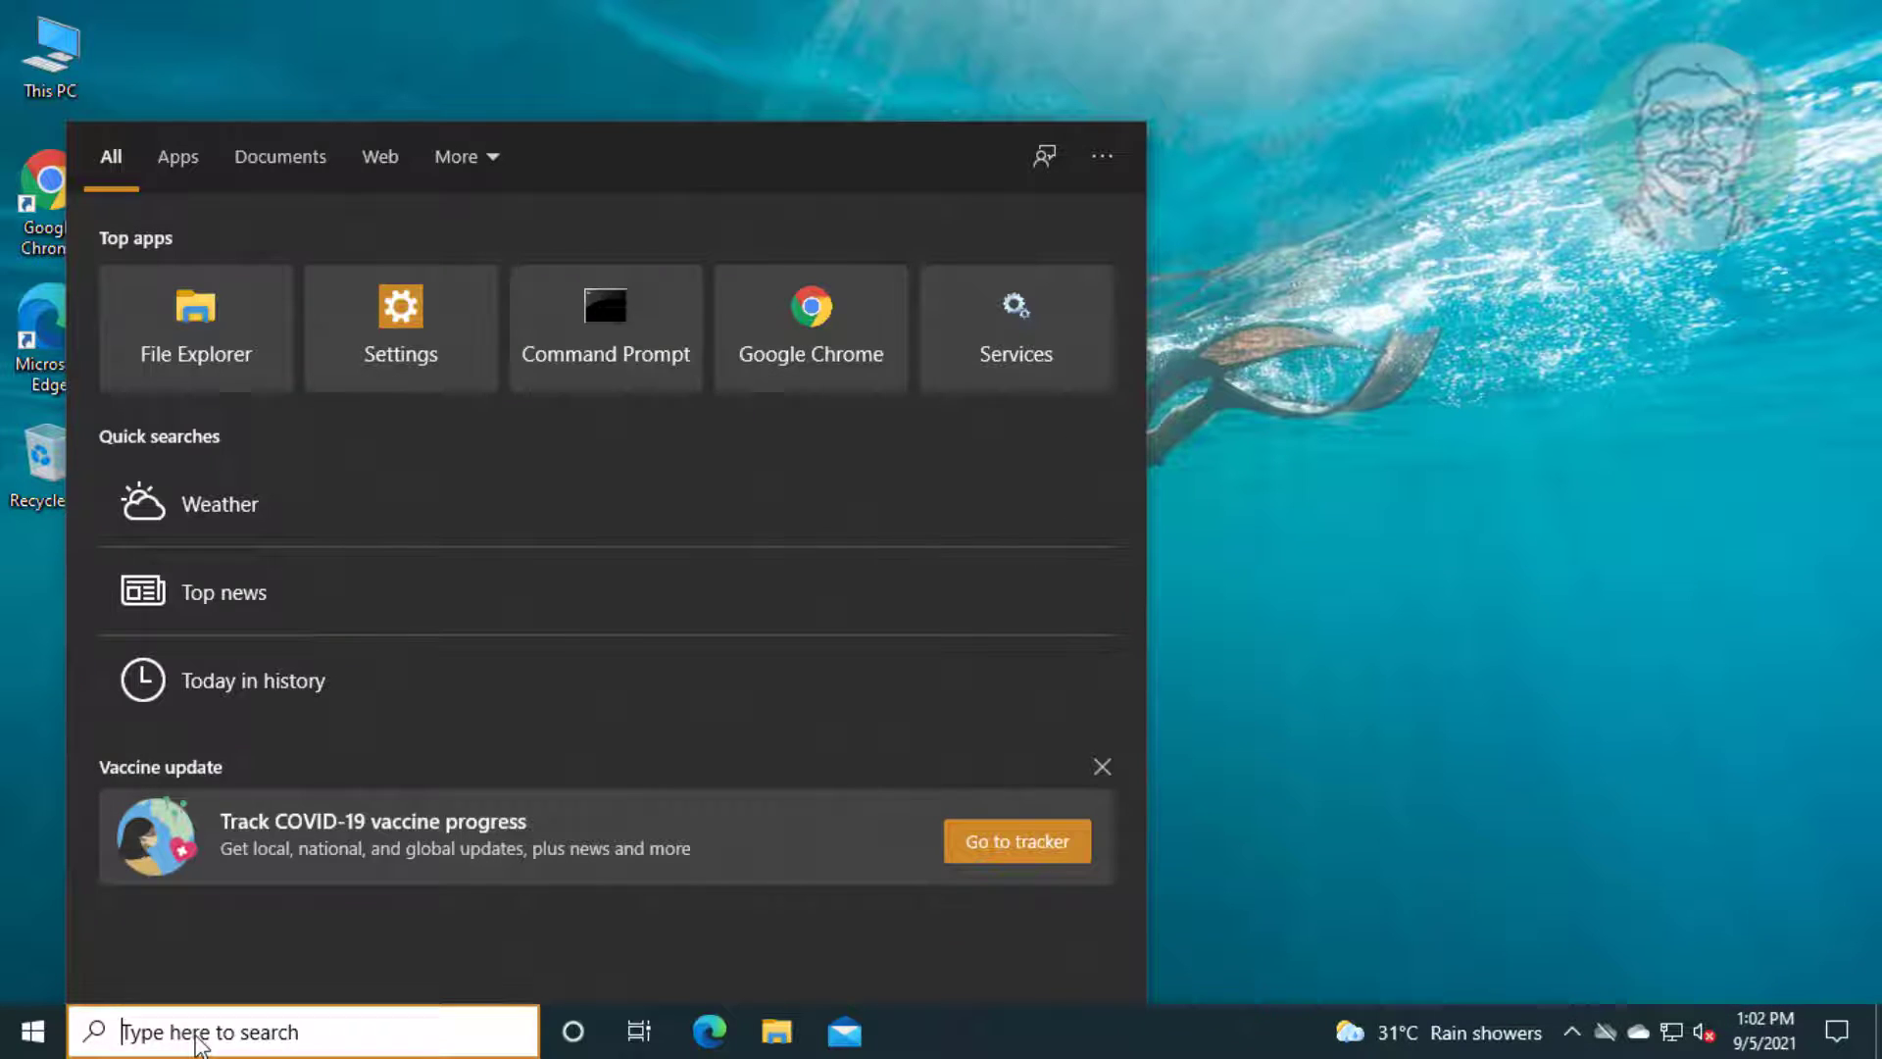
{"action": "type", "text": "devi"}
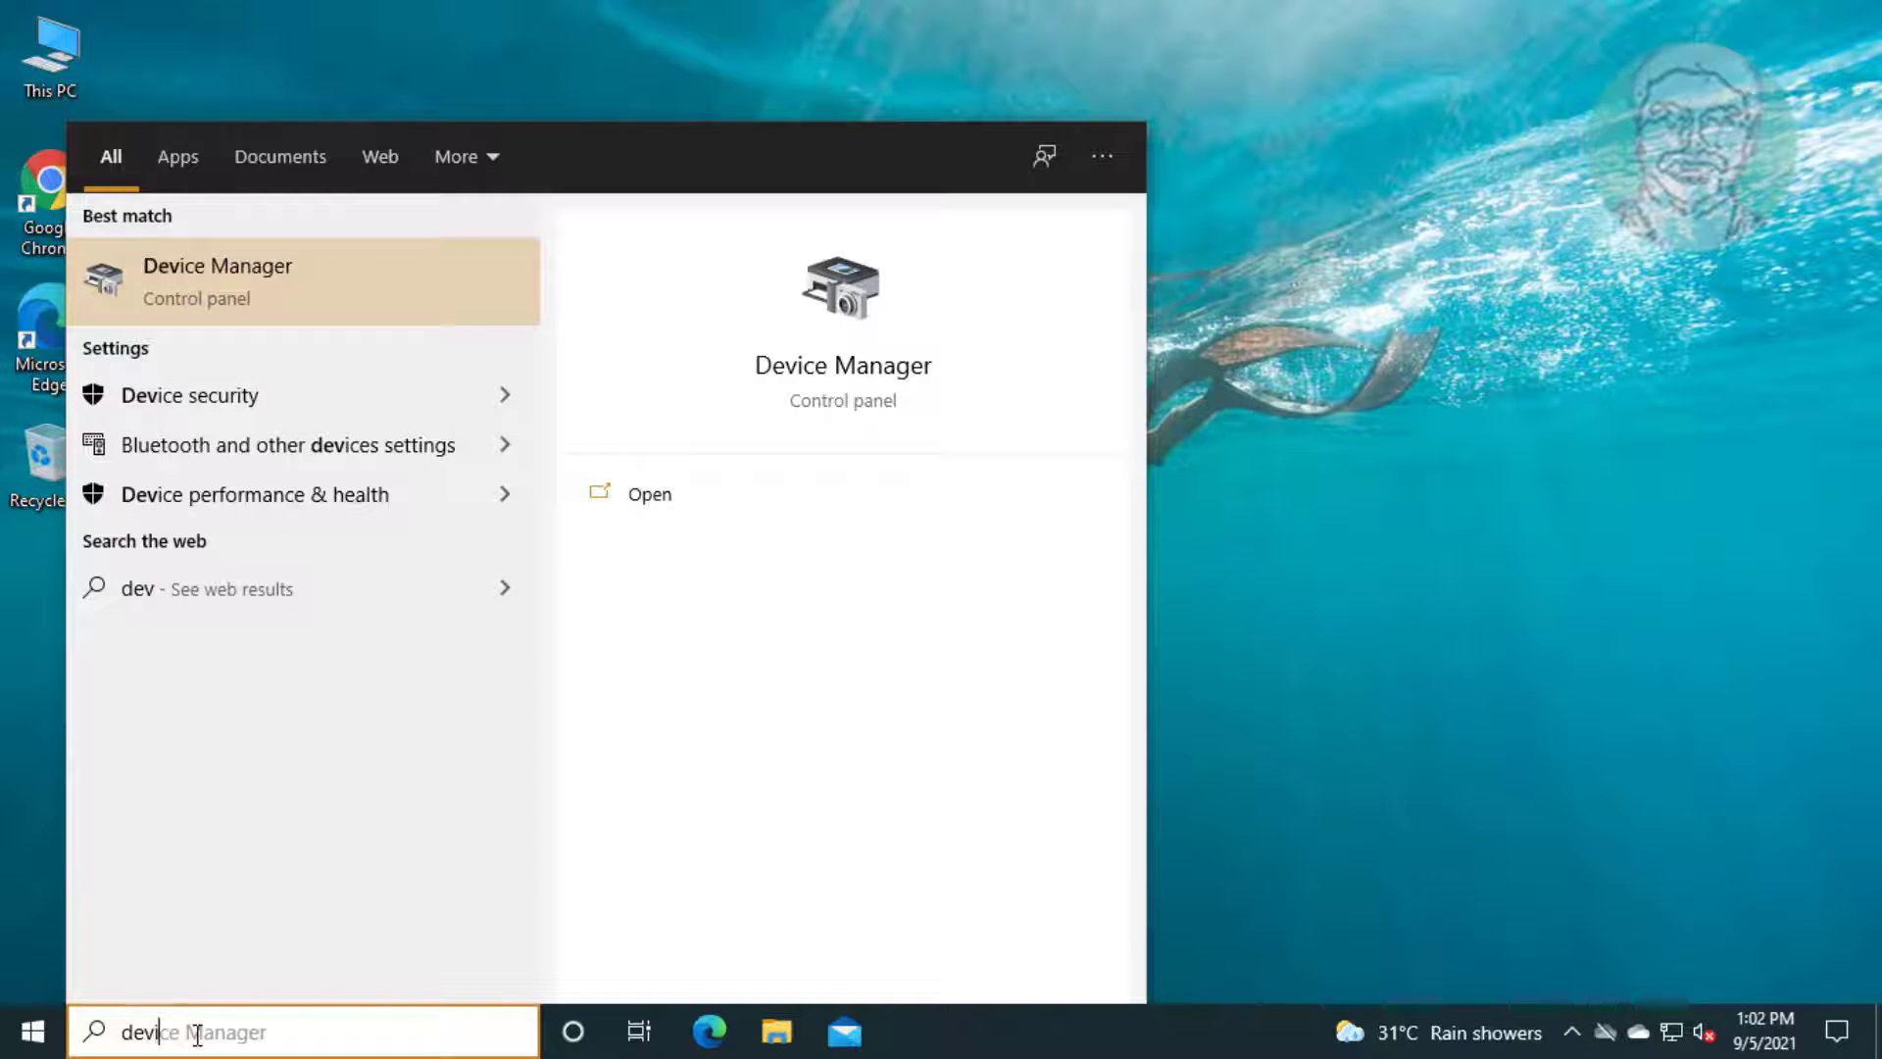
{"action": "type", "text": "ce manager"}
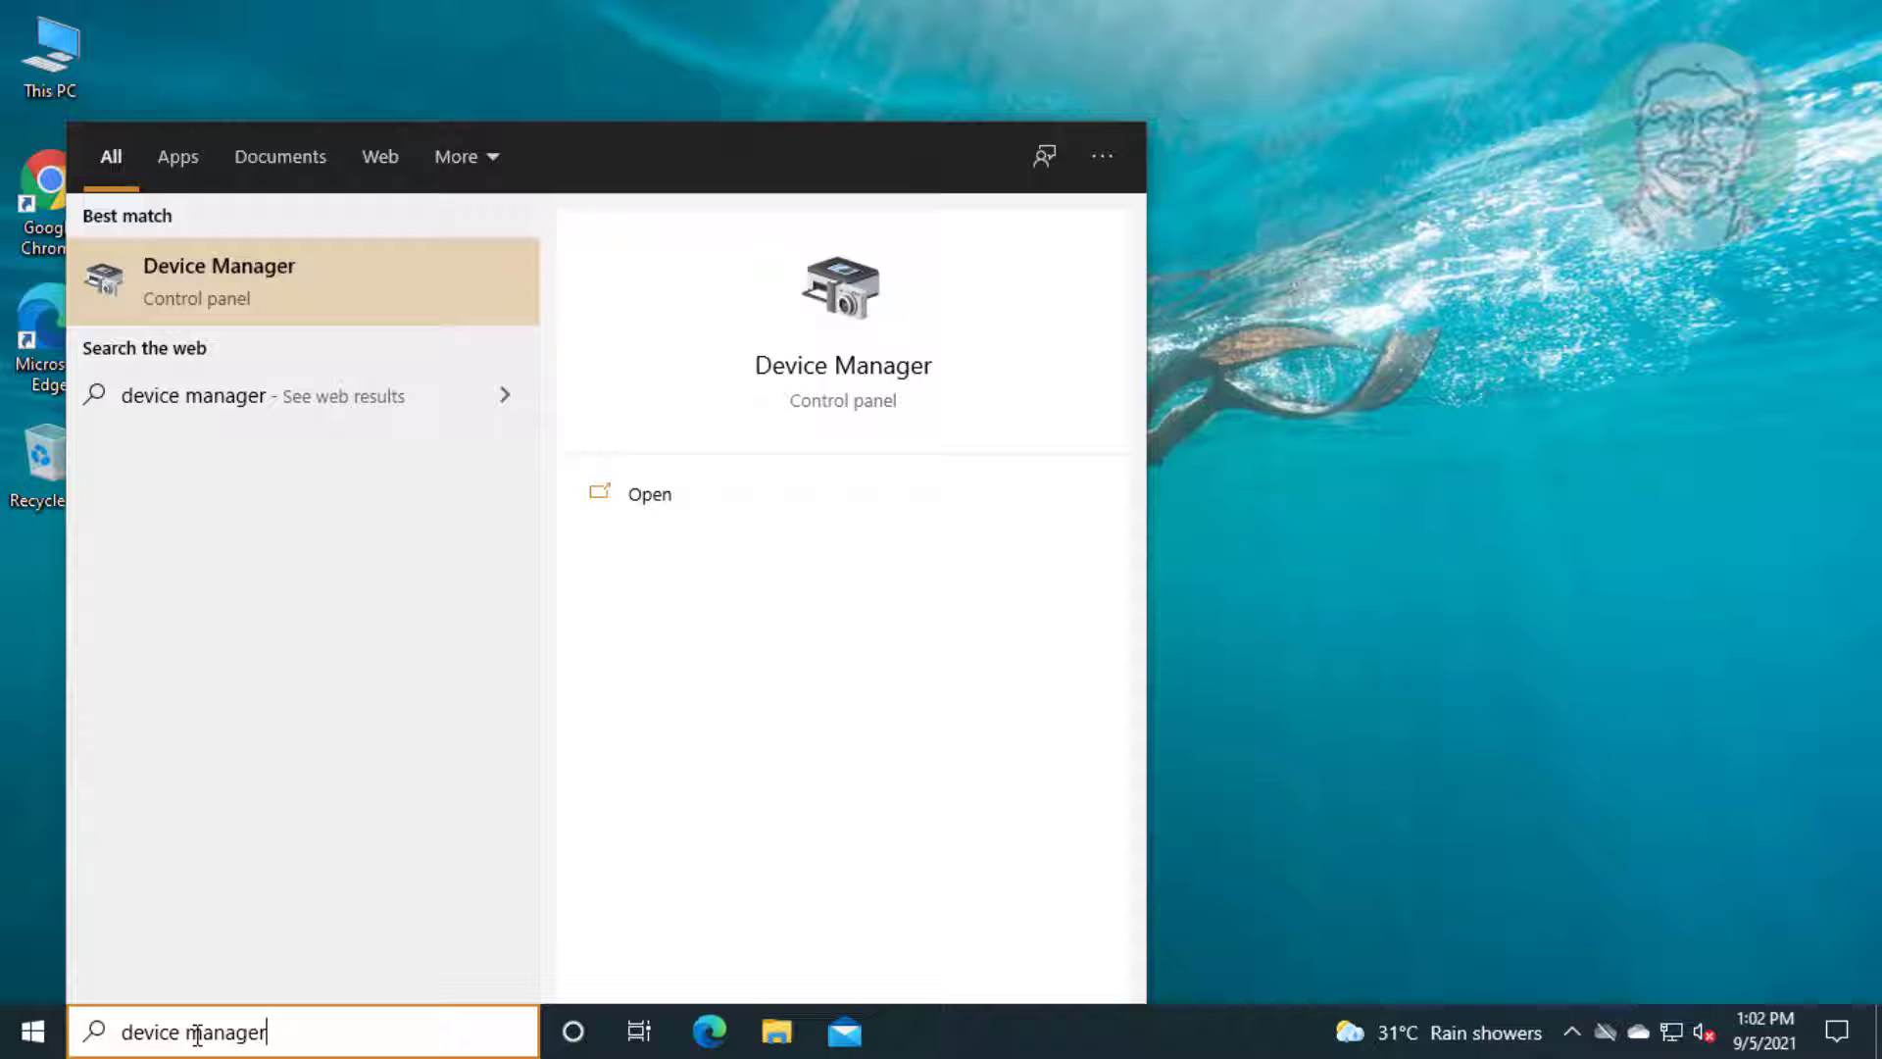
{"action": "left_click", "coordinate": [245, 299]}
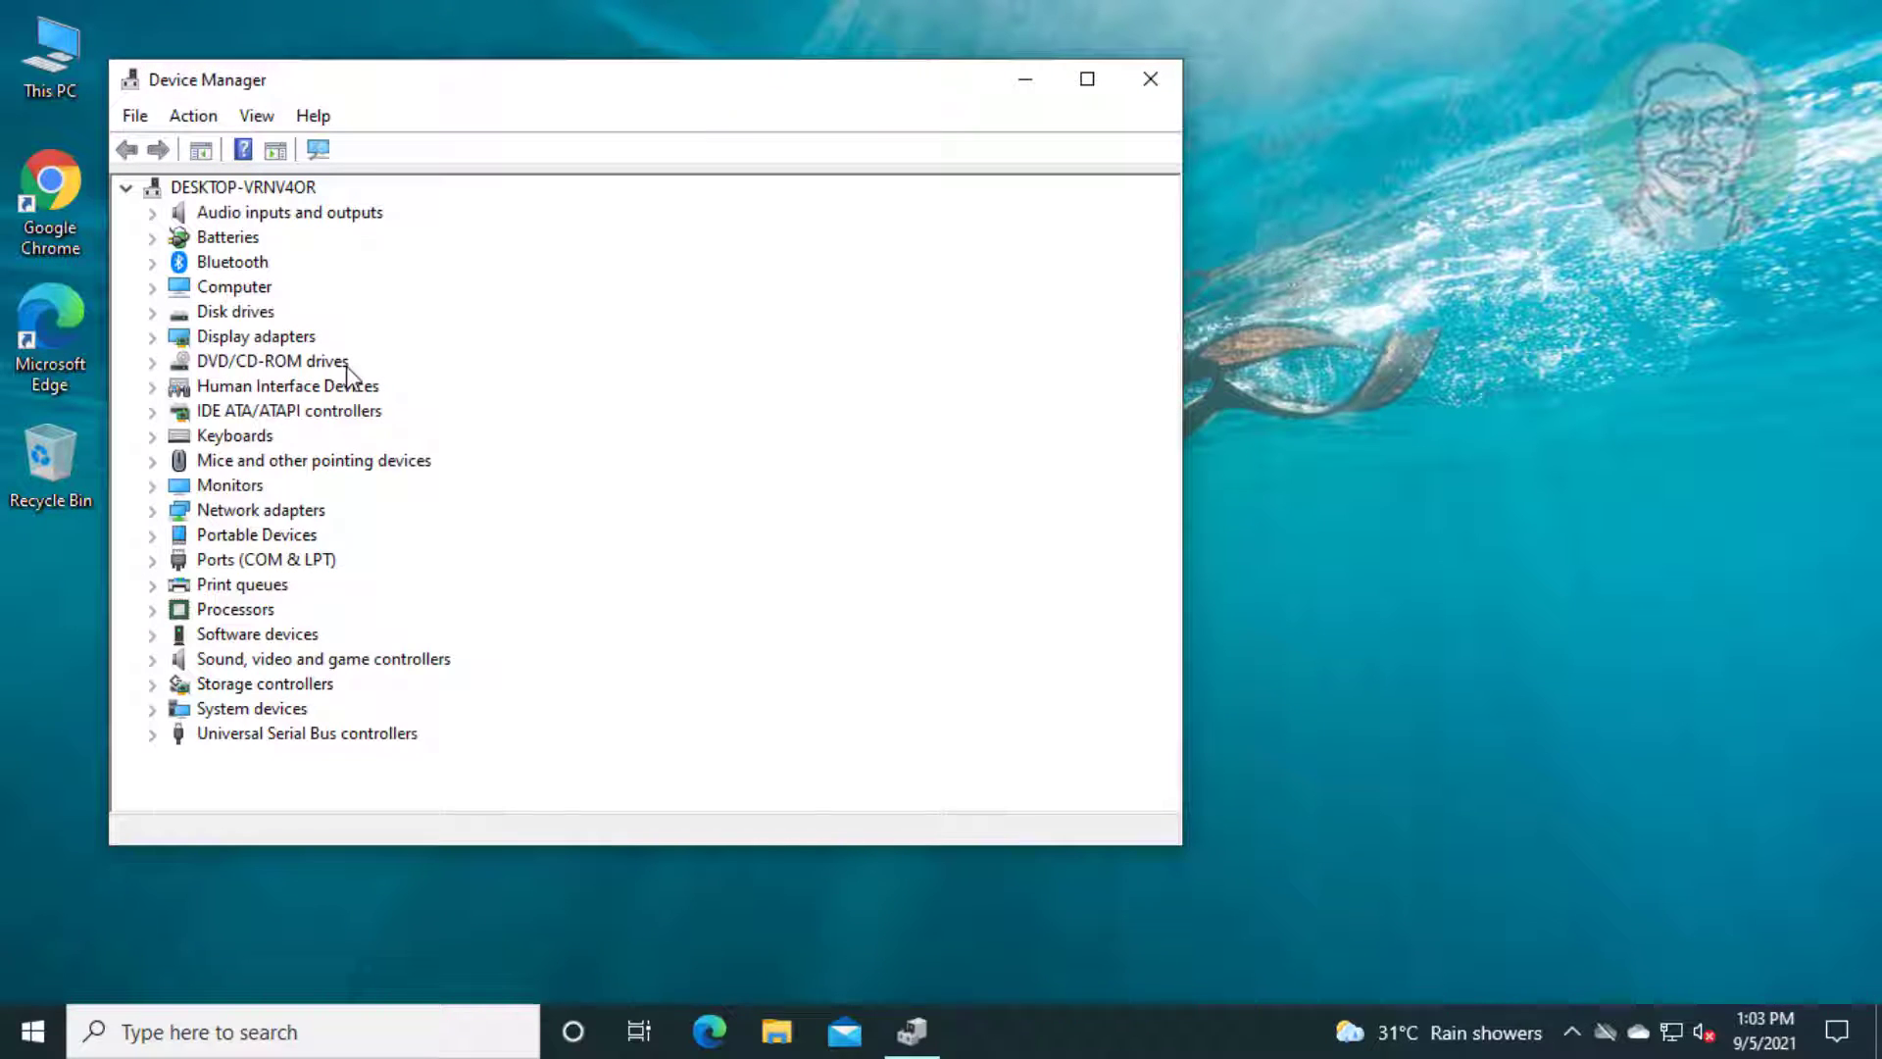
Search automatically for a VMware SVGA 3D display driver, confirm the best is installed, close Device Manager.
{"action": "left_click", "coordinate": [290, 347]}
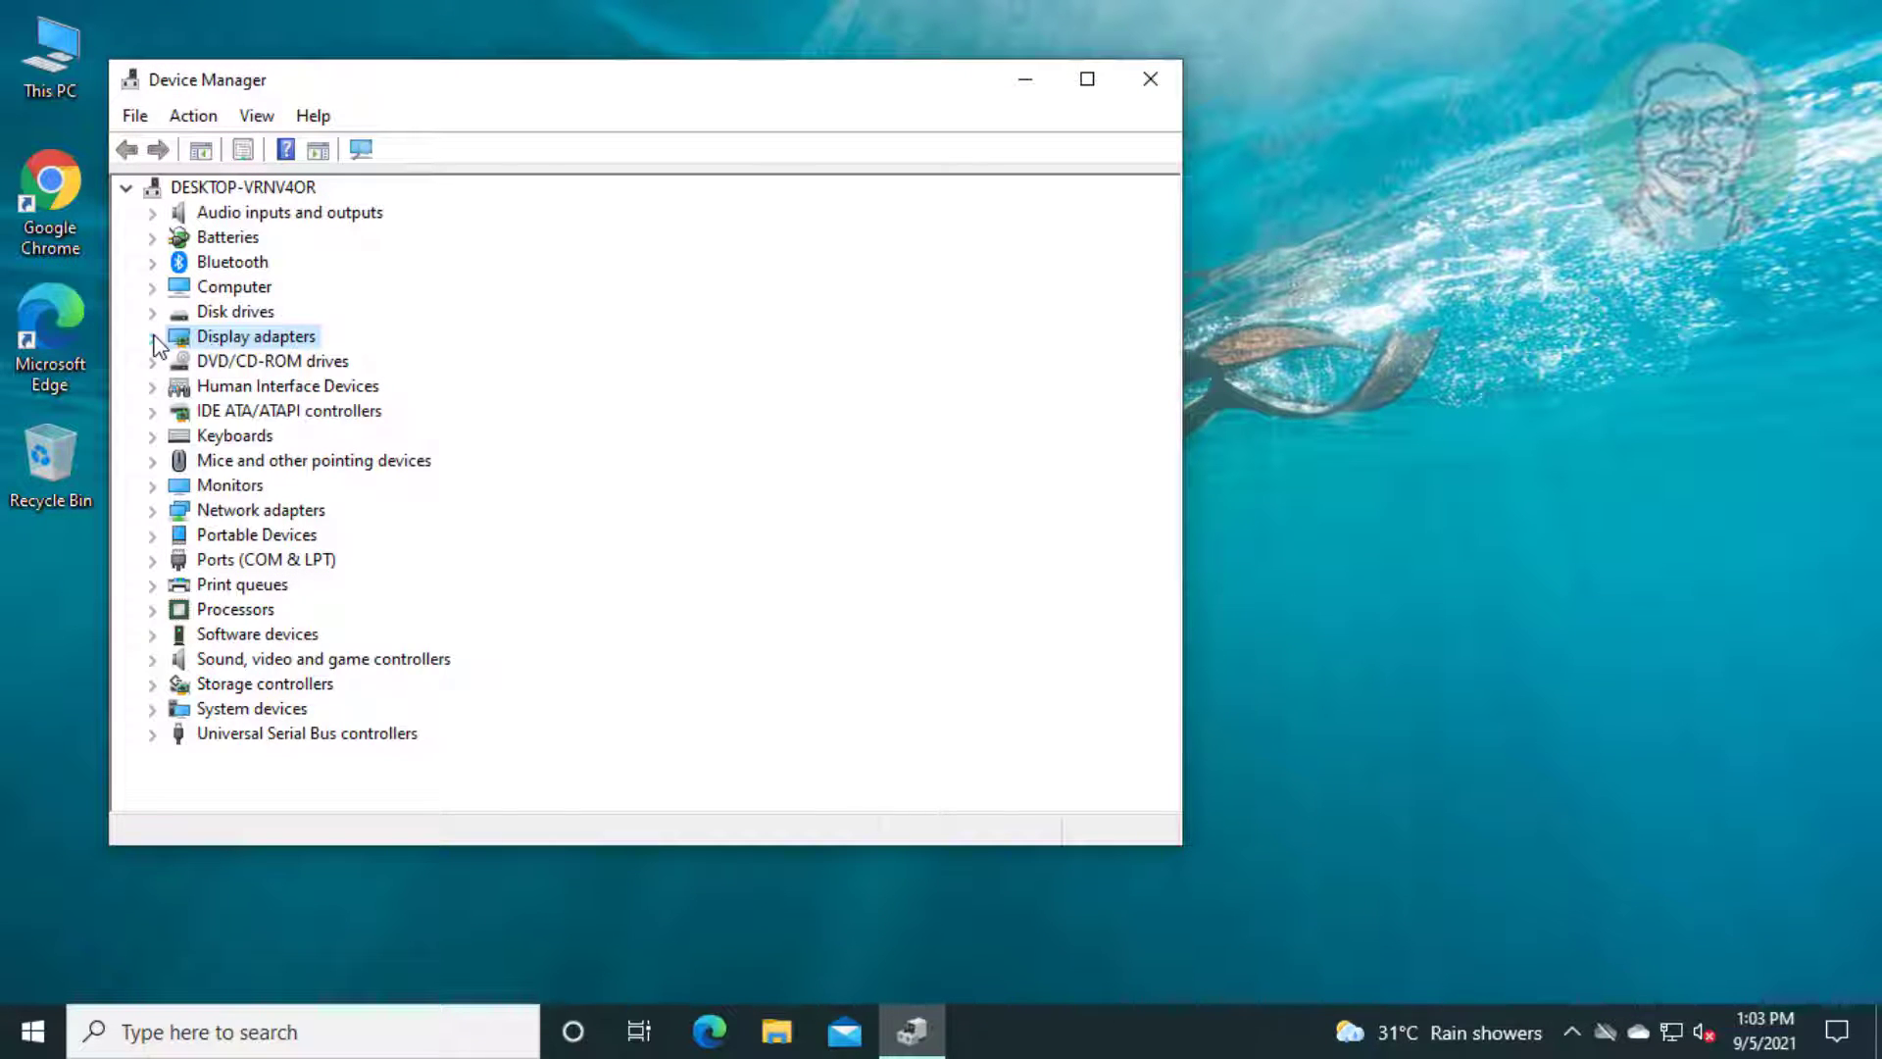
{"action": "left_click", "coordinate": [152, 337]}
{"action": "left_click", "coordinate": [286, 364]}
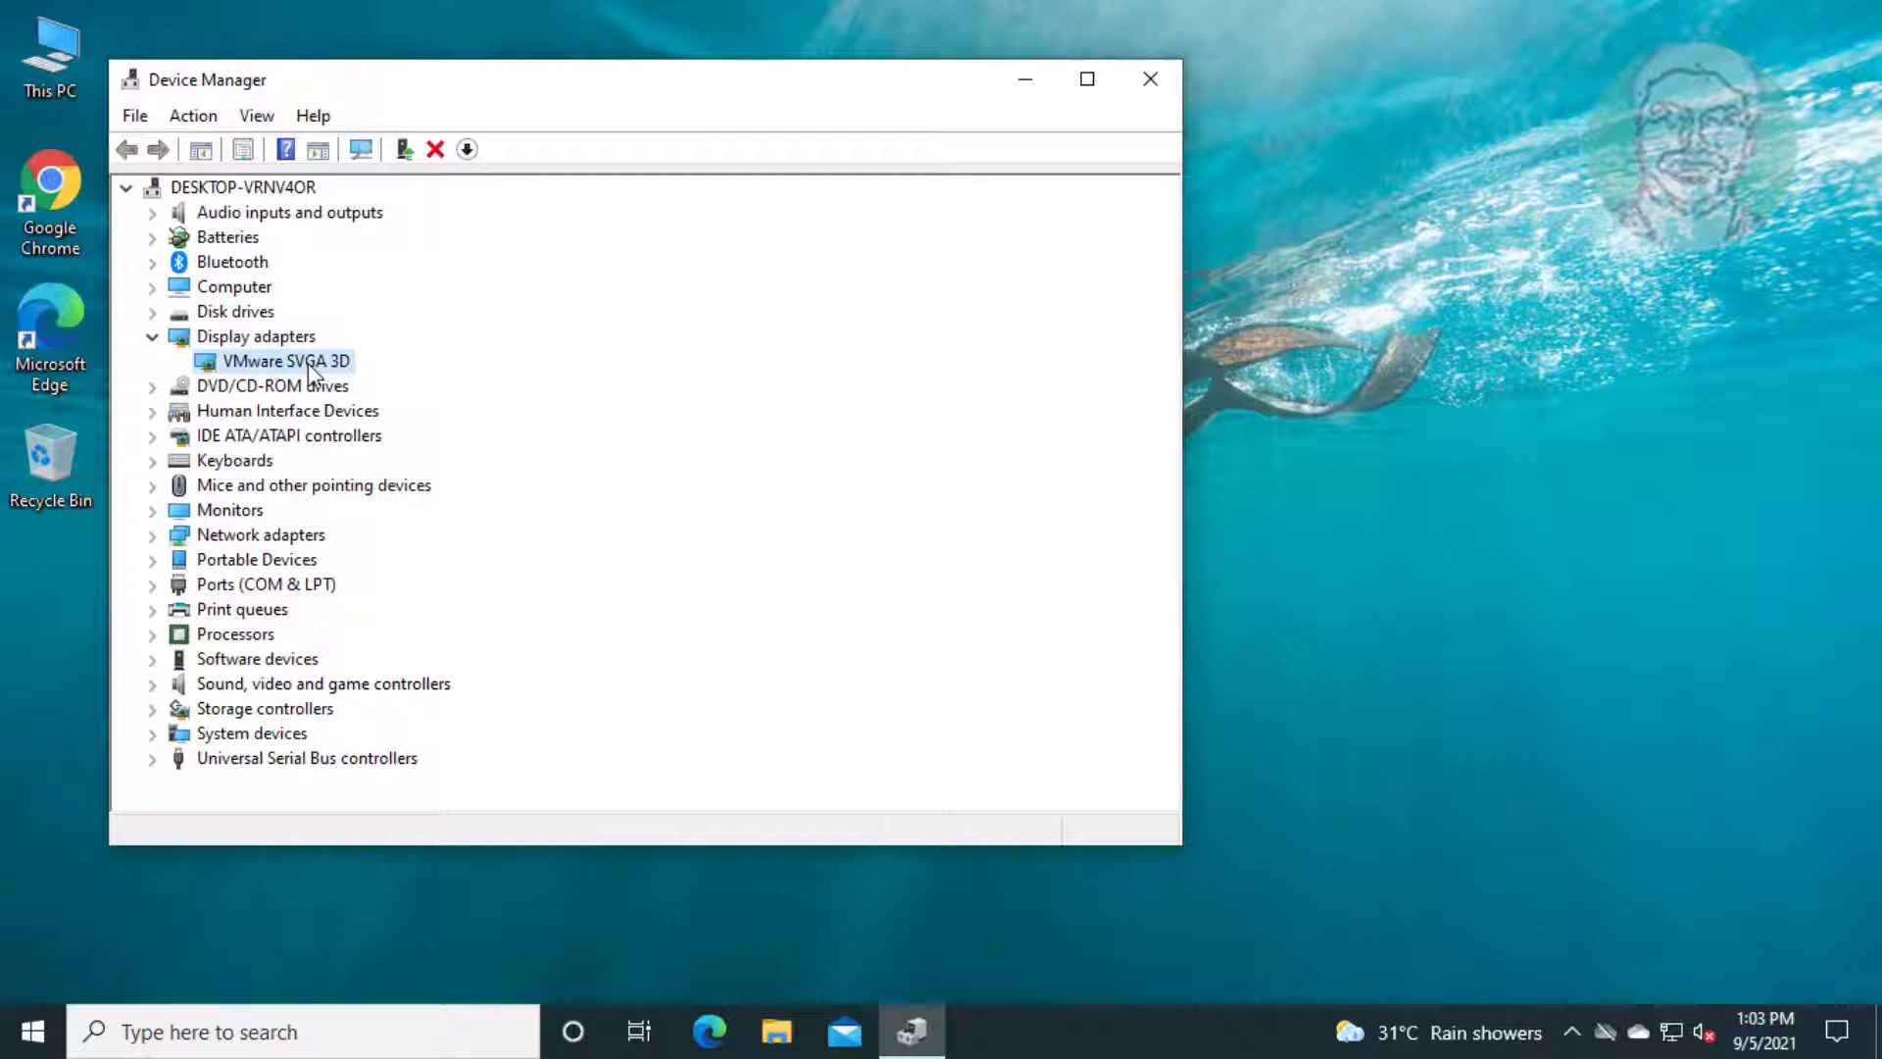
{"action": "right_click", "coordinate": [310, 370]}
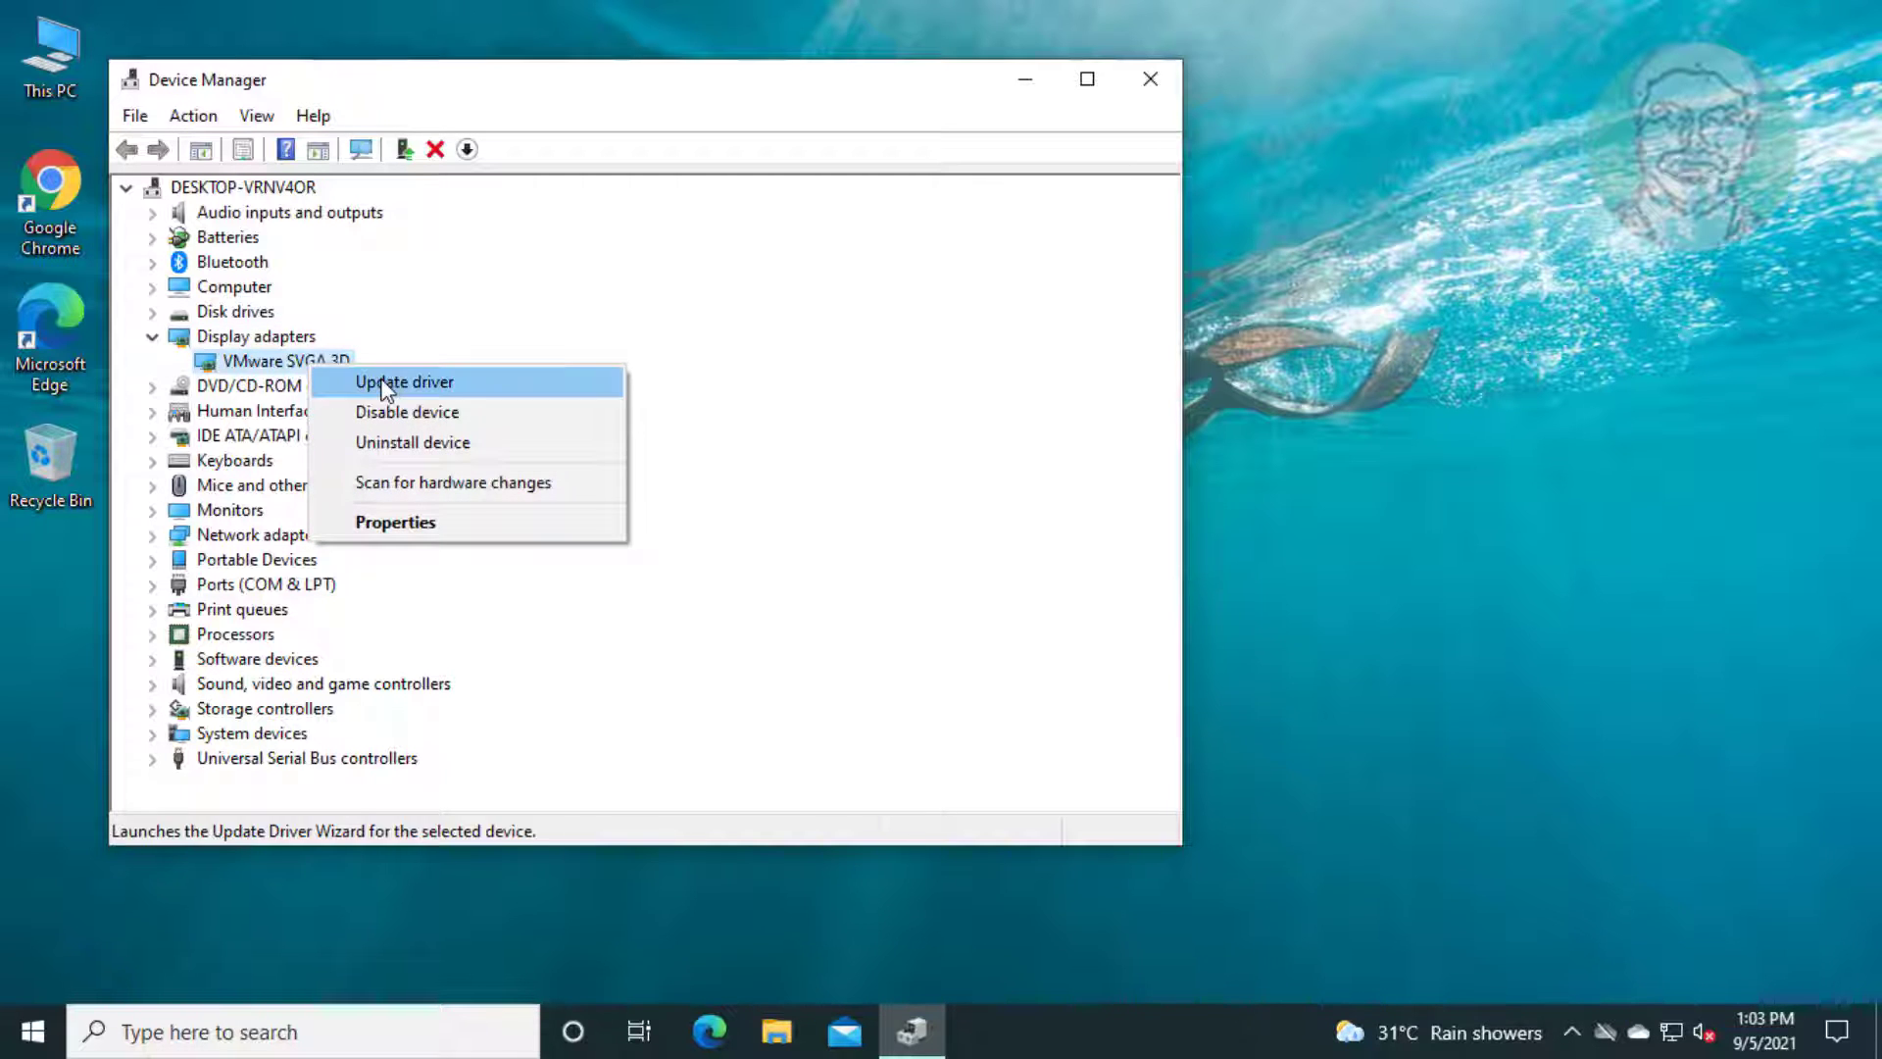
{"action": "left_click", "coordinate": [402, 381]}
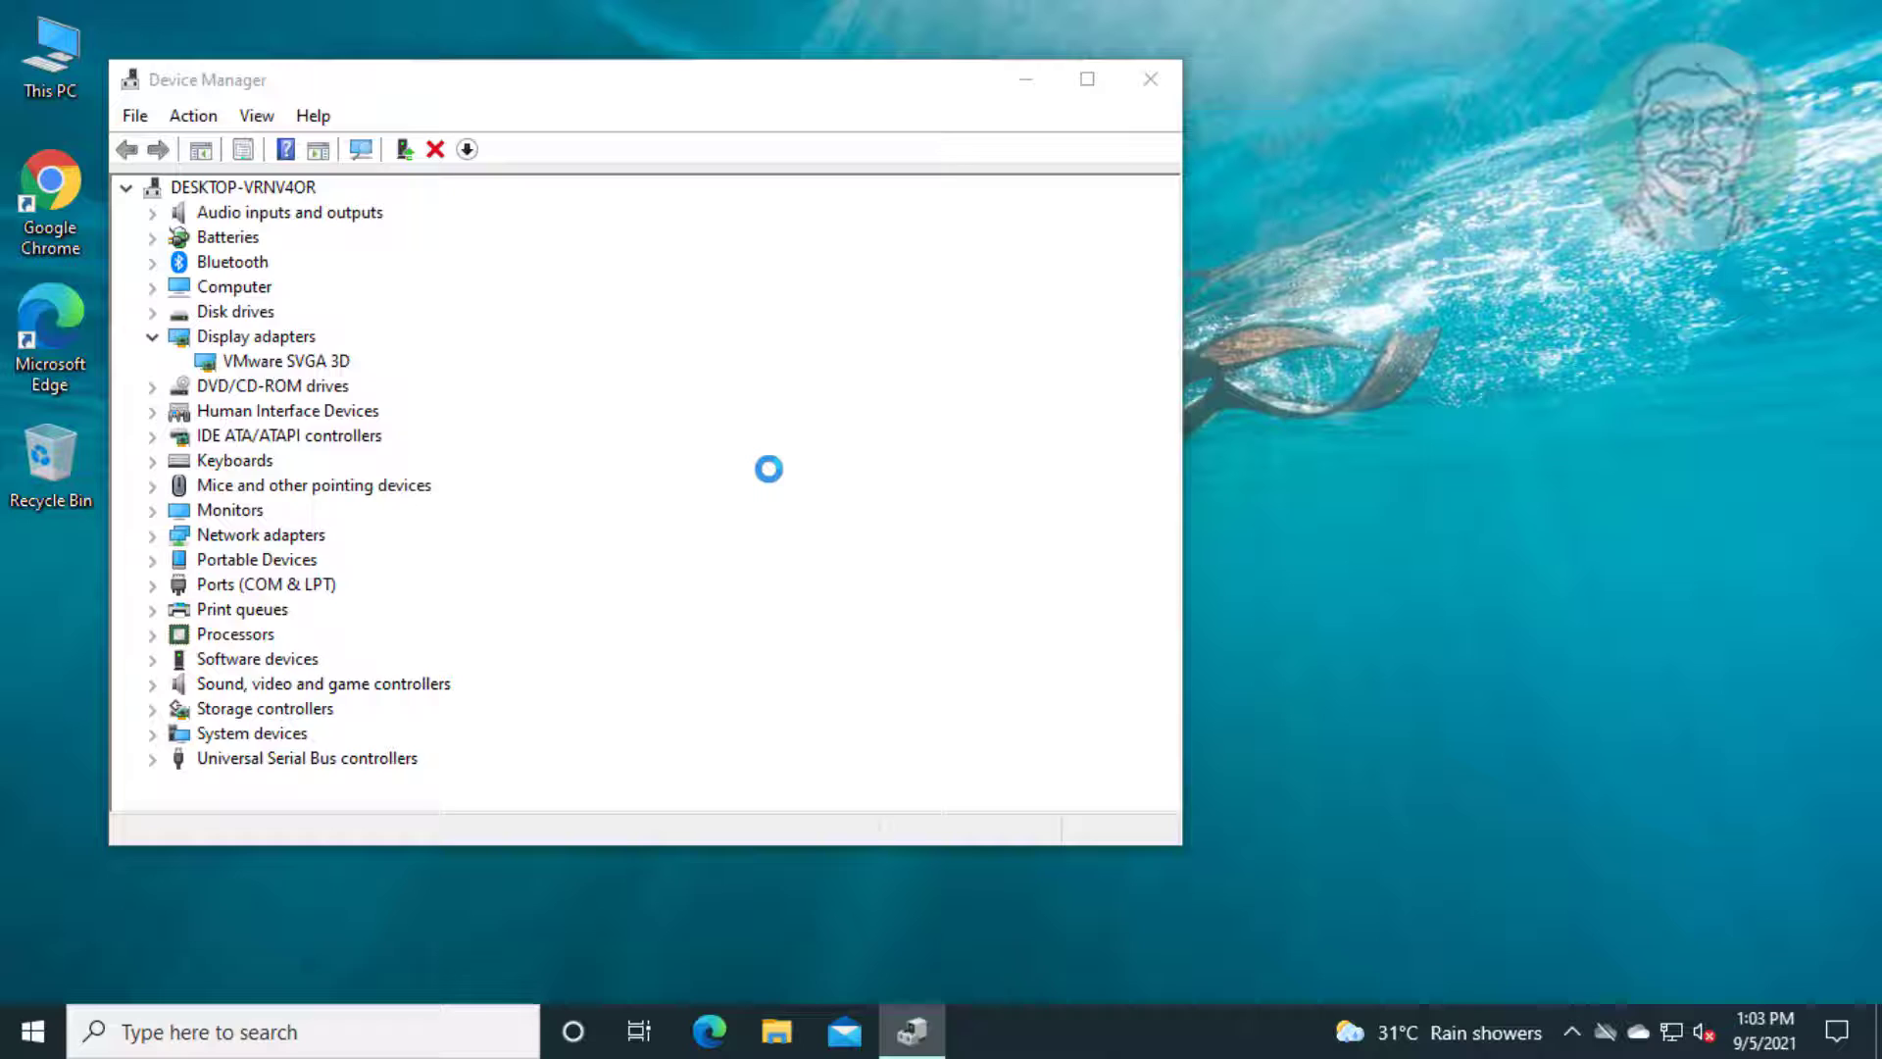
{"action": "left_click", "coordinate": [685, 426]}
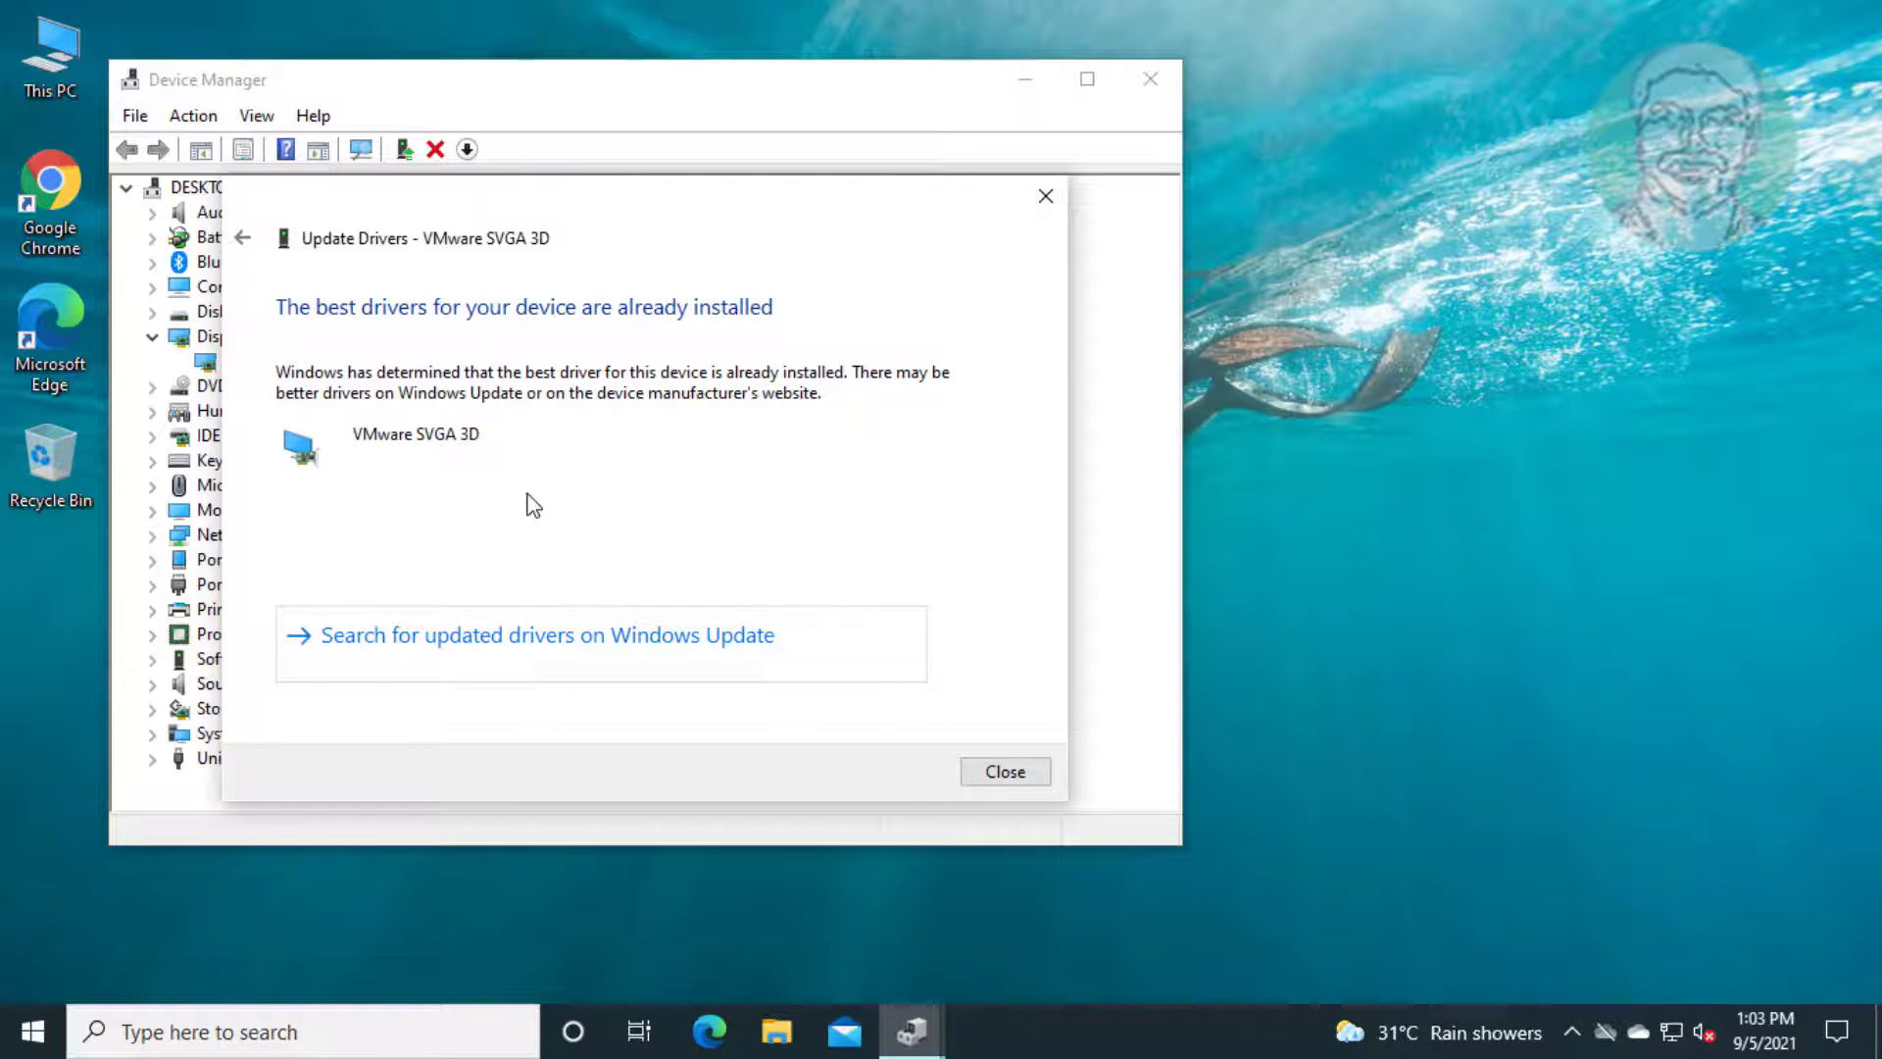
{"action": "left_click", "coordinate": [981, 778]}
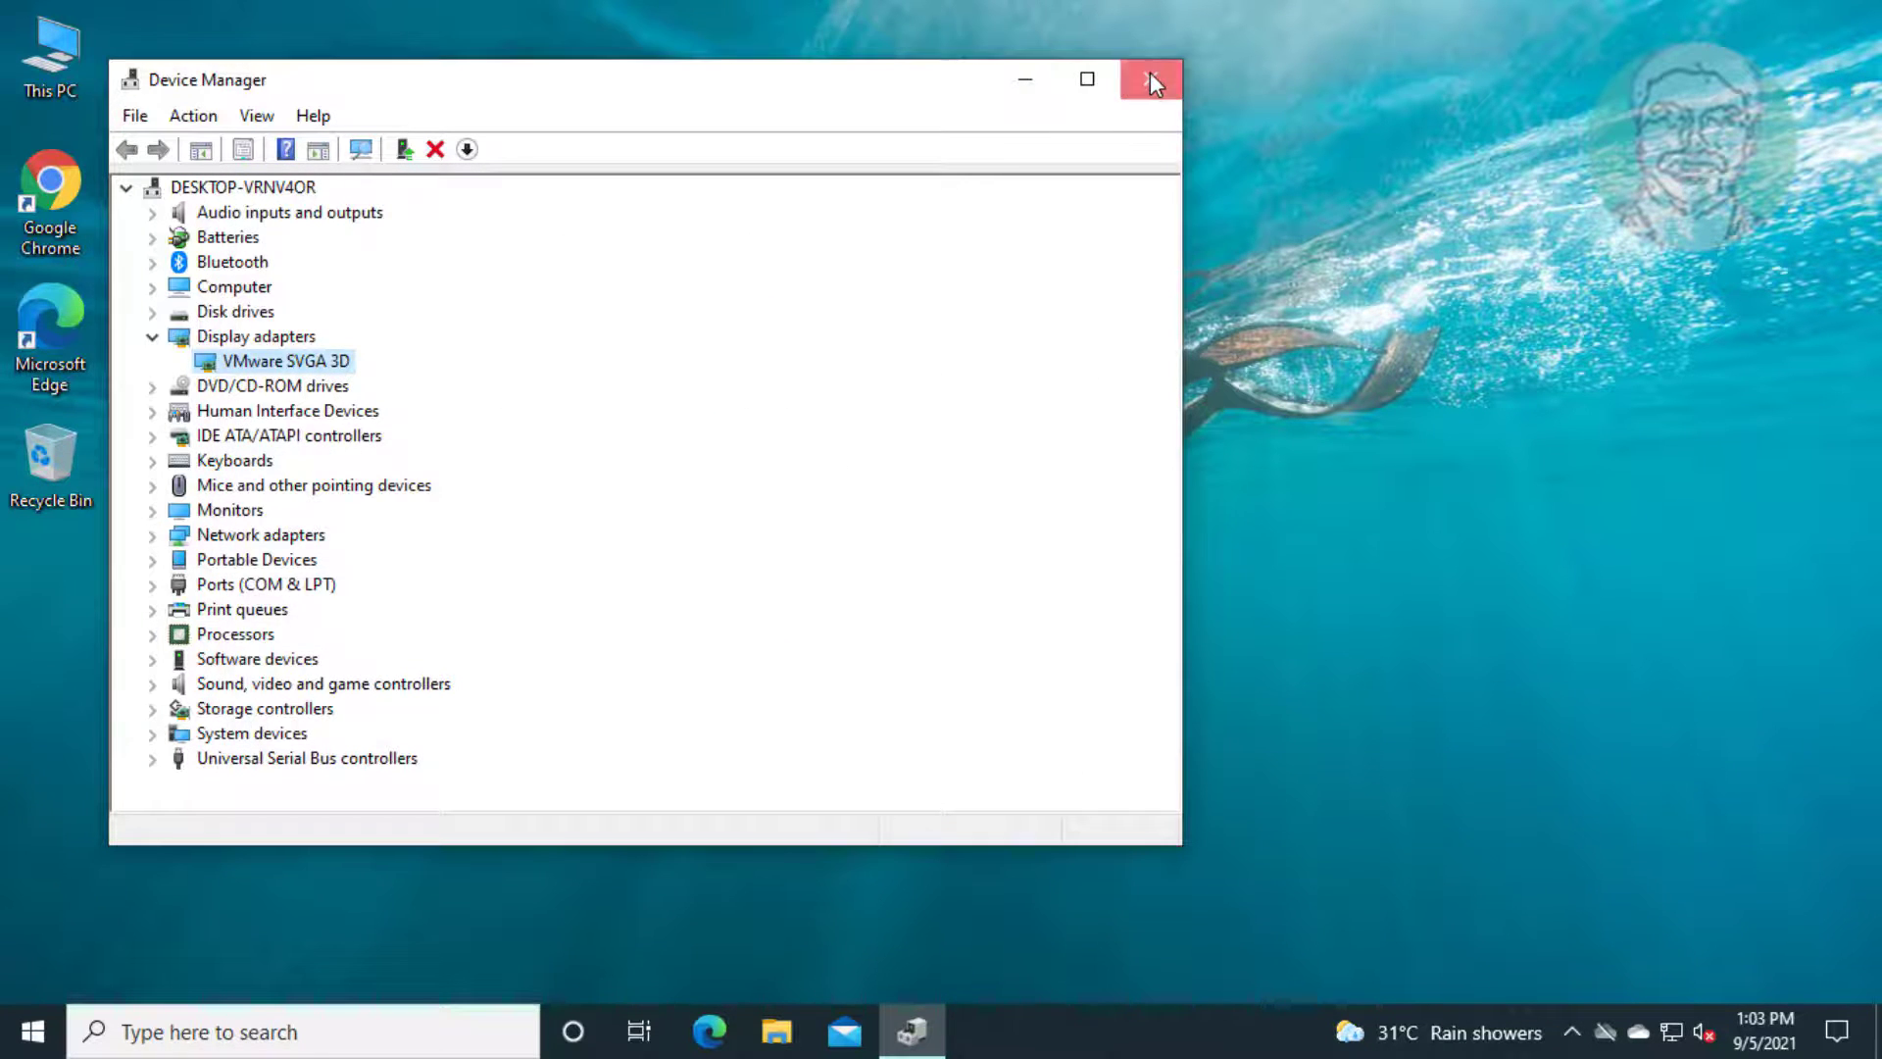
{"action": "left_click", "coordinate": [1150, 77]}
Search for 'cmd' and run Command Prompt as administrator.
{"action": "left_click", "coordinate": [209, 1032]}
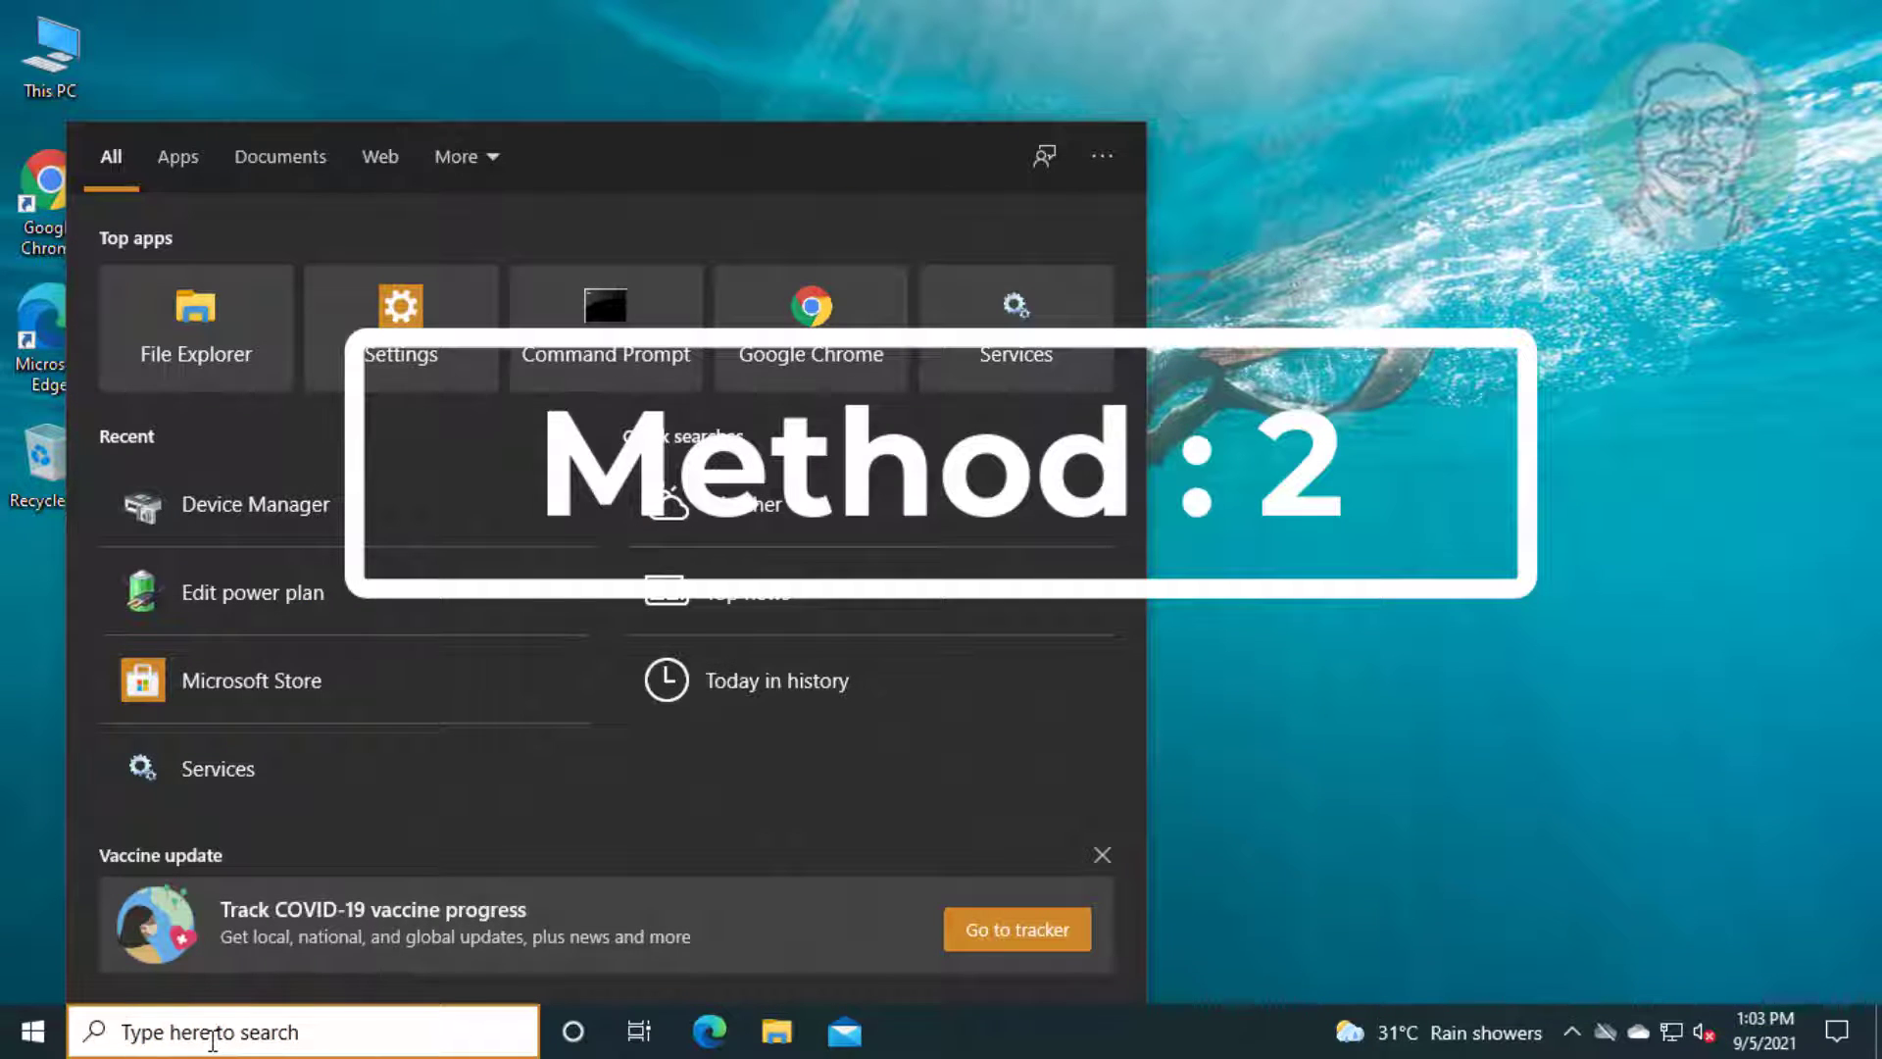
{"action": "type", "text": "cmd"}
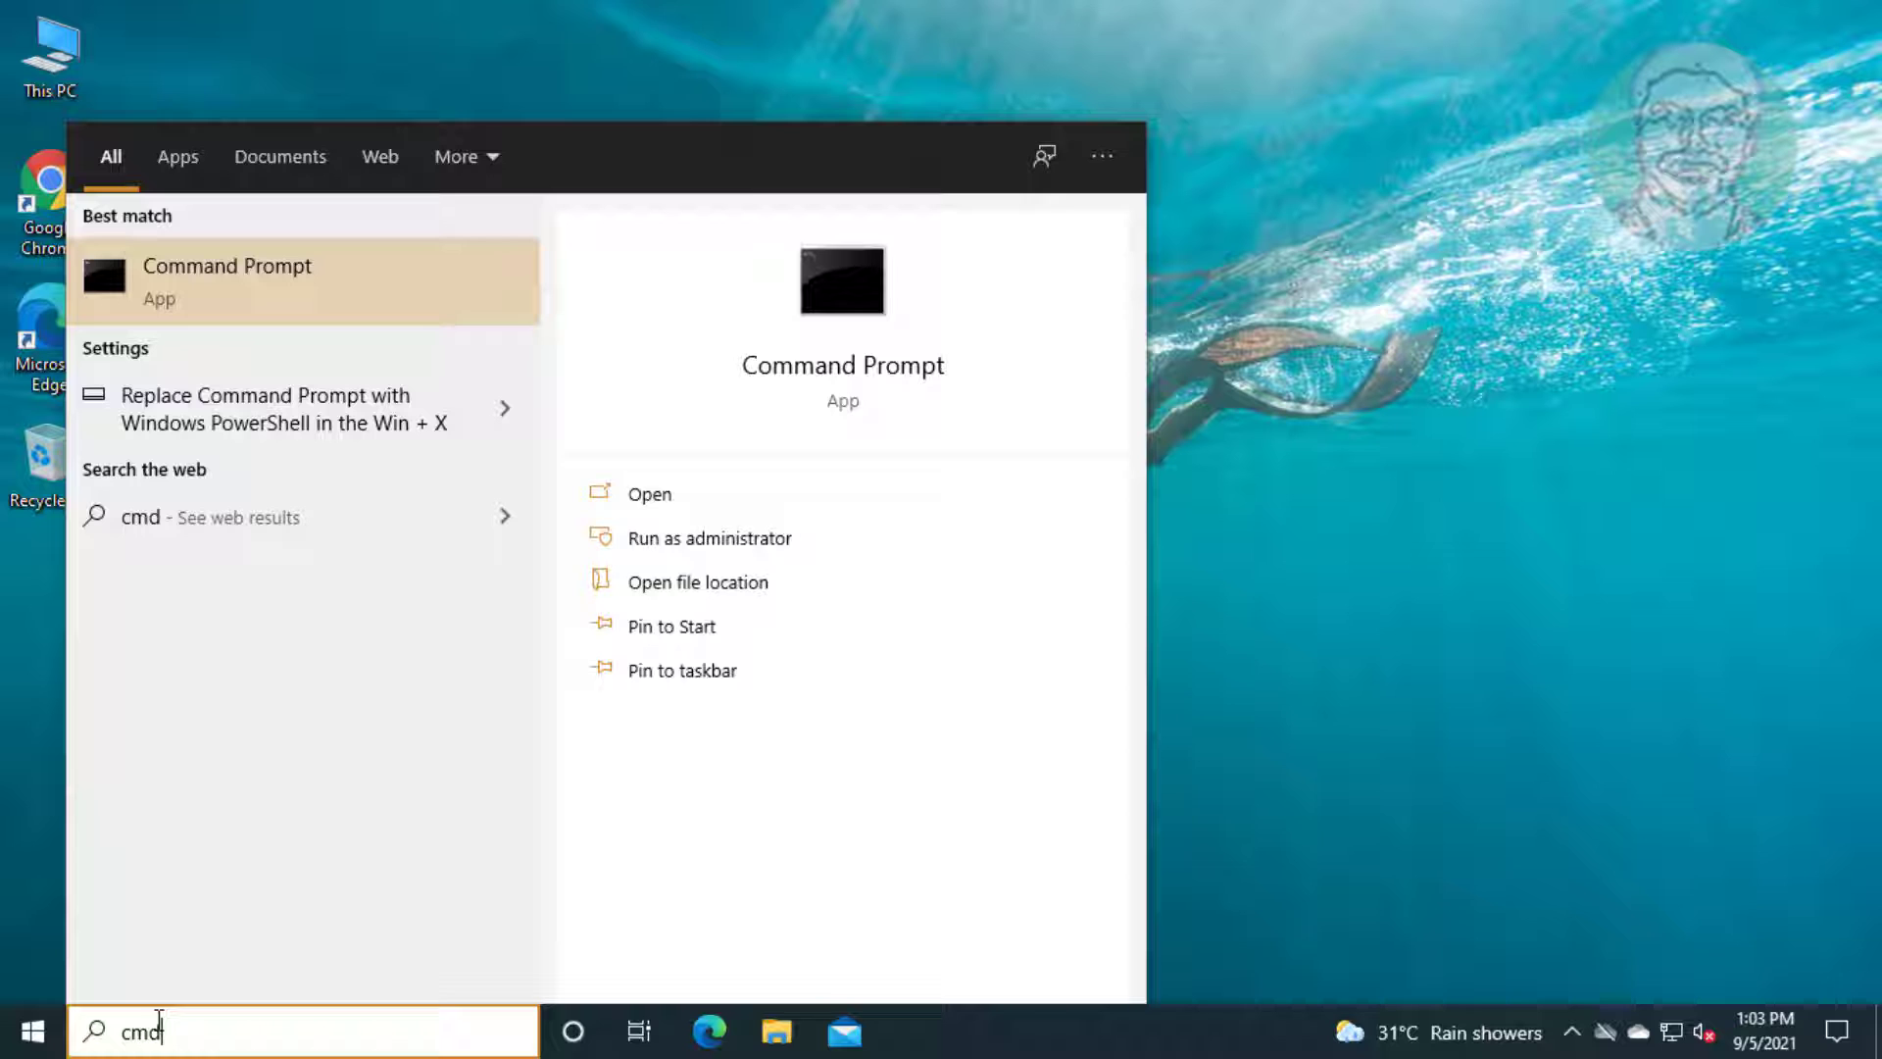
{"action": "right_click", "coordinate": [267, 273]}
{"action": "left_click", "coordinate": [380, 300]}
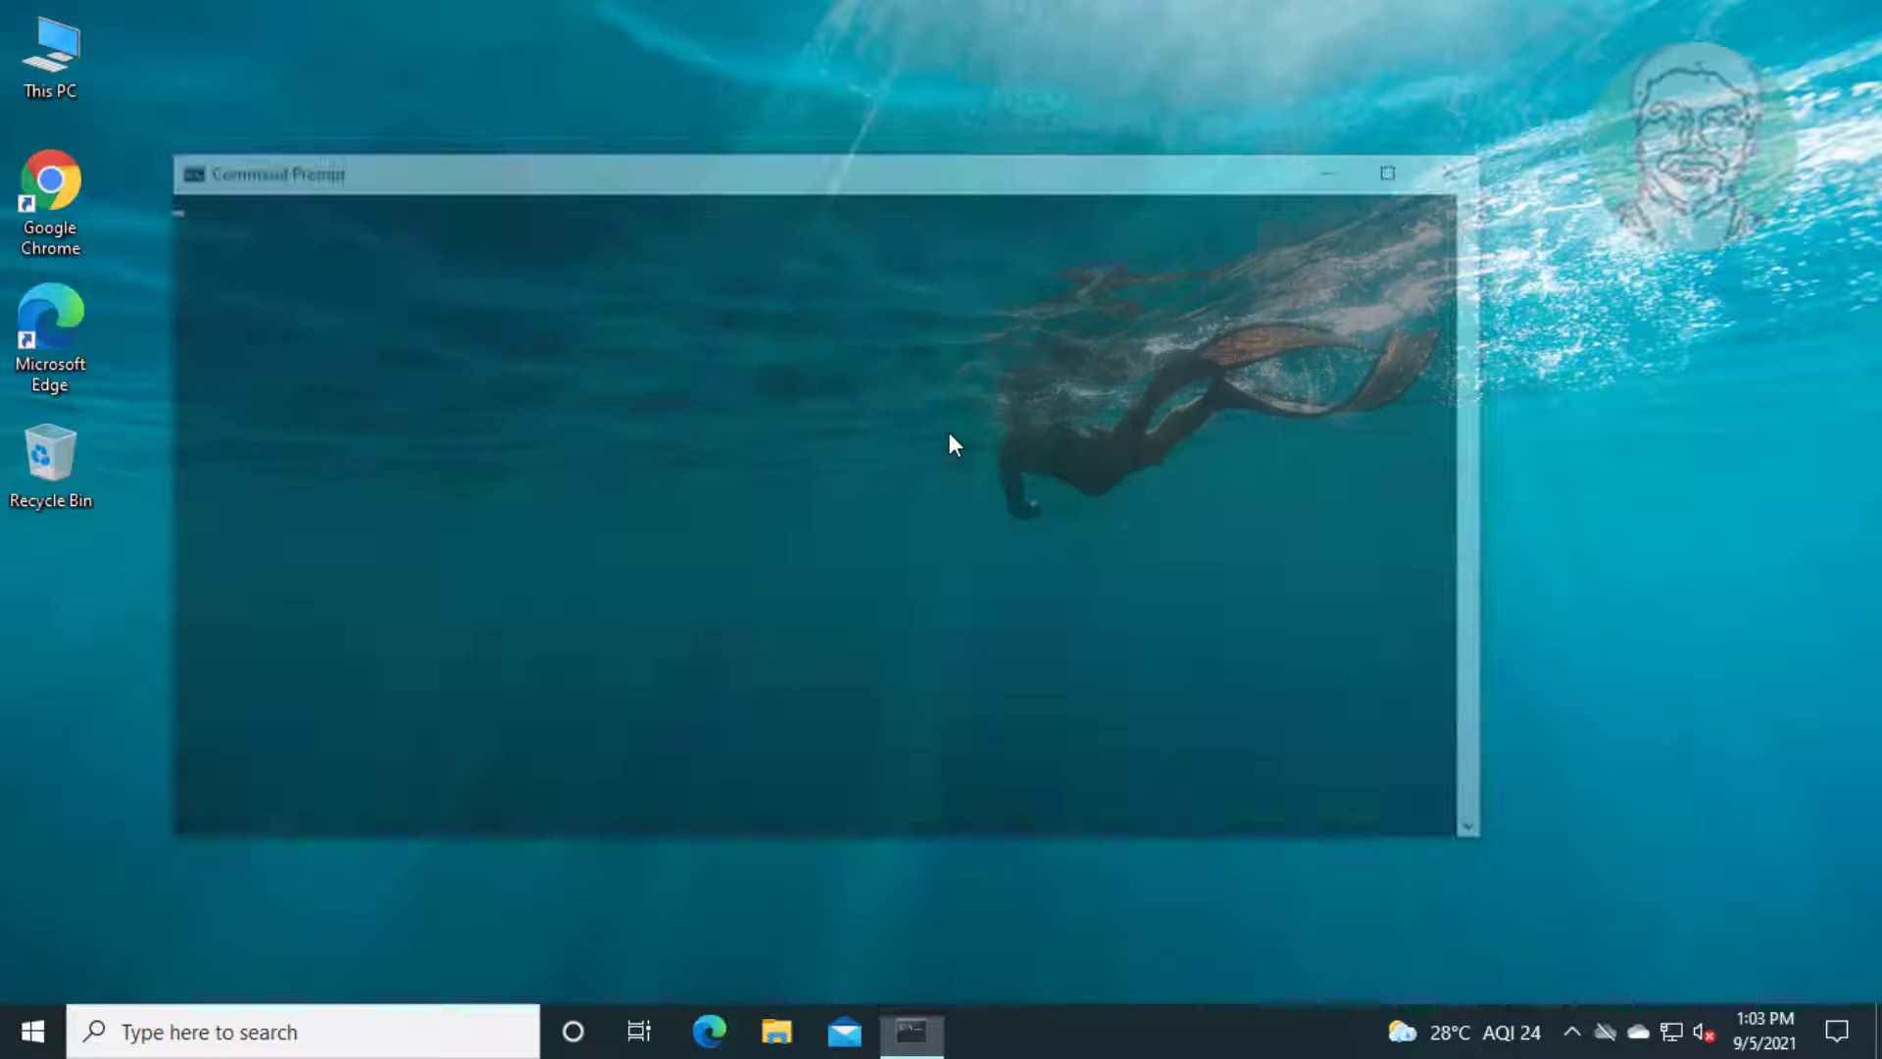
Schedule 'chkdsk /f /x c:' for the next restart by answering Y, then exit the console.
{"action": "type", "text": "chkdsk "}
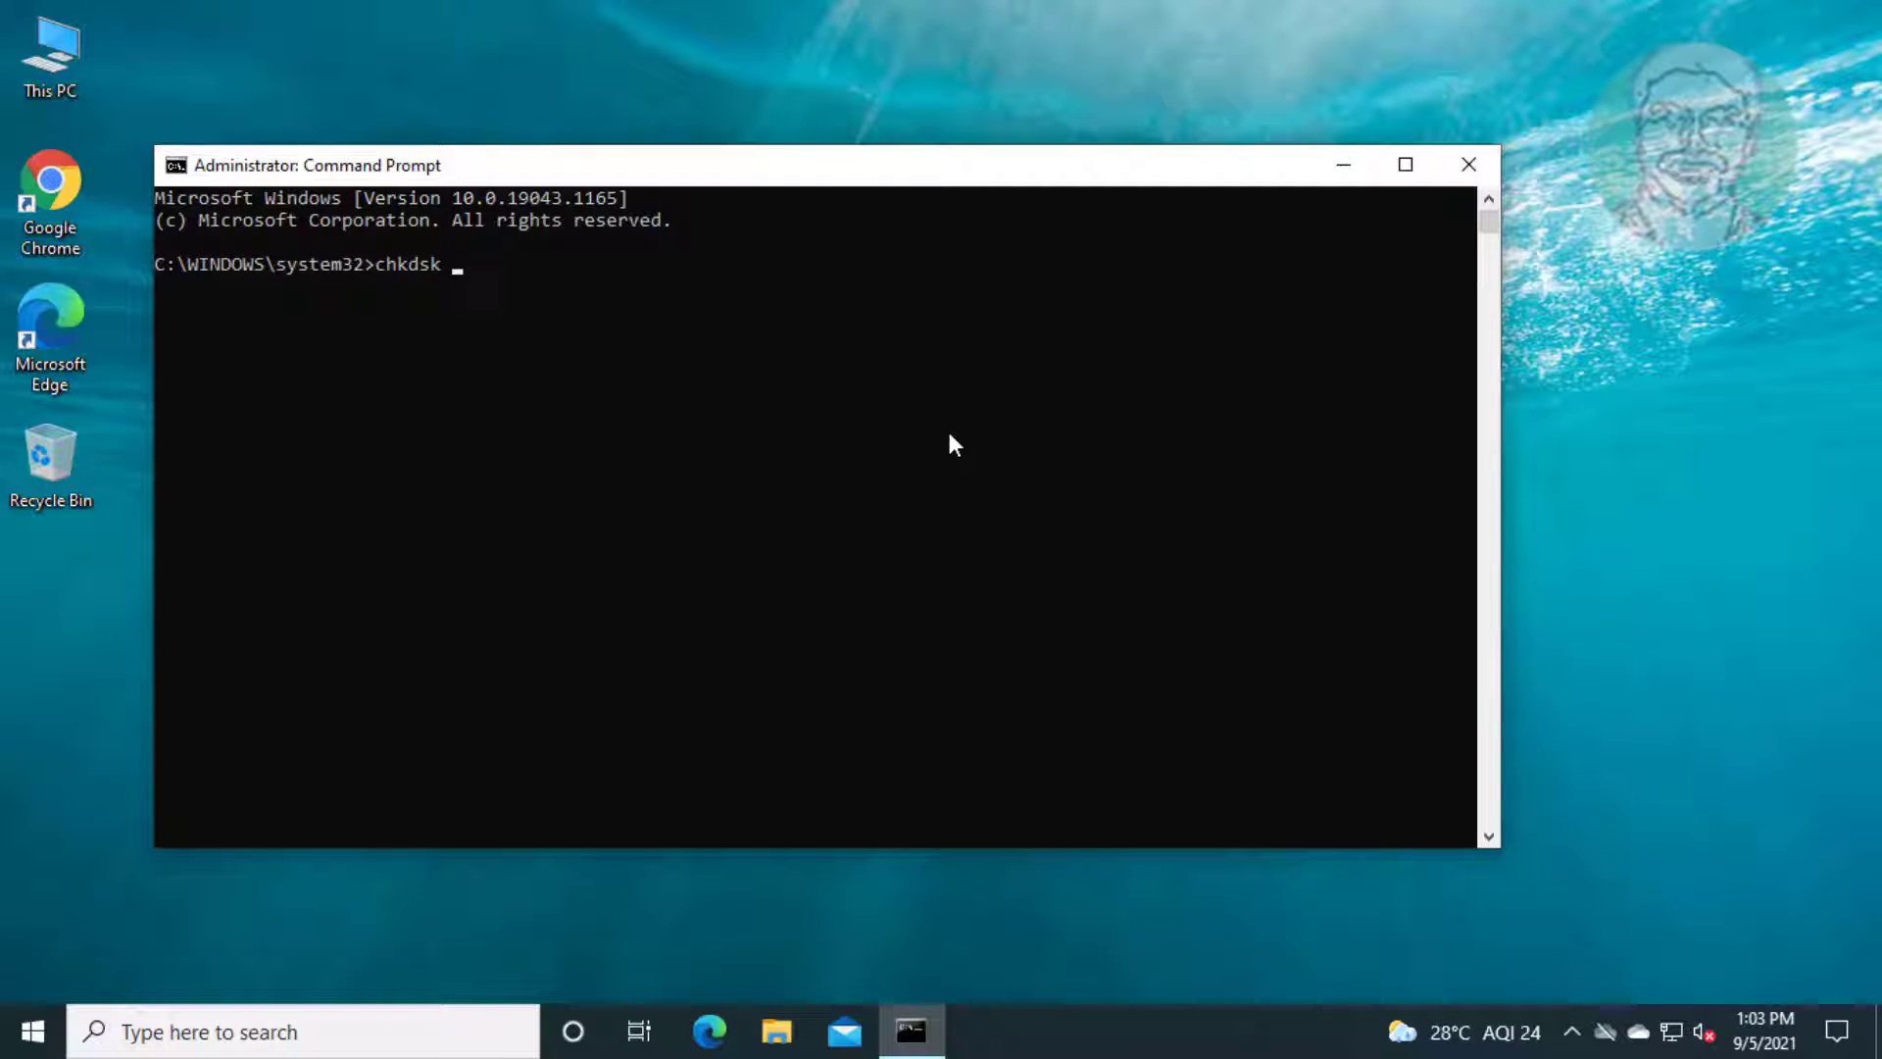
{"action": "type", "text": "/f"}
{"action": "type", "text": " /"}
{"action": "type", "text": "x"}
{"action": "type", "text": " c:"}
{"action": "key", "text": "Return"}
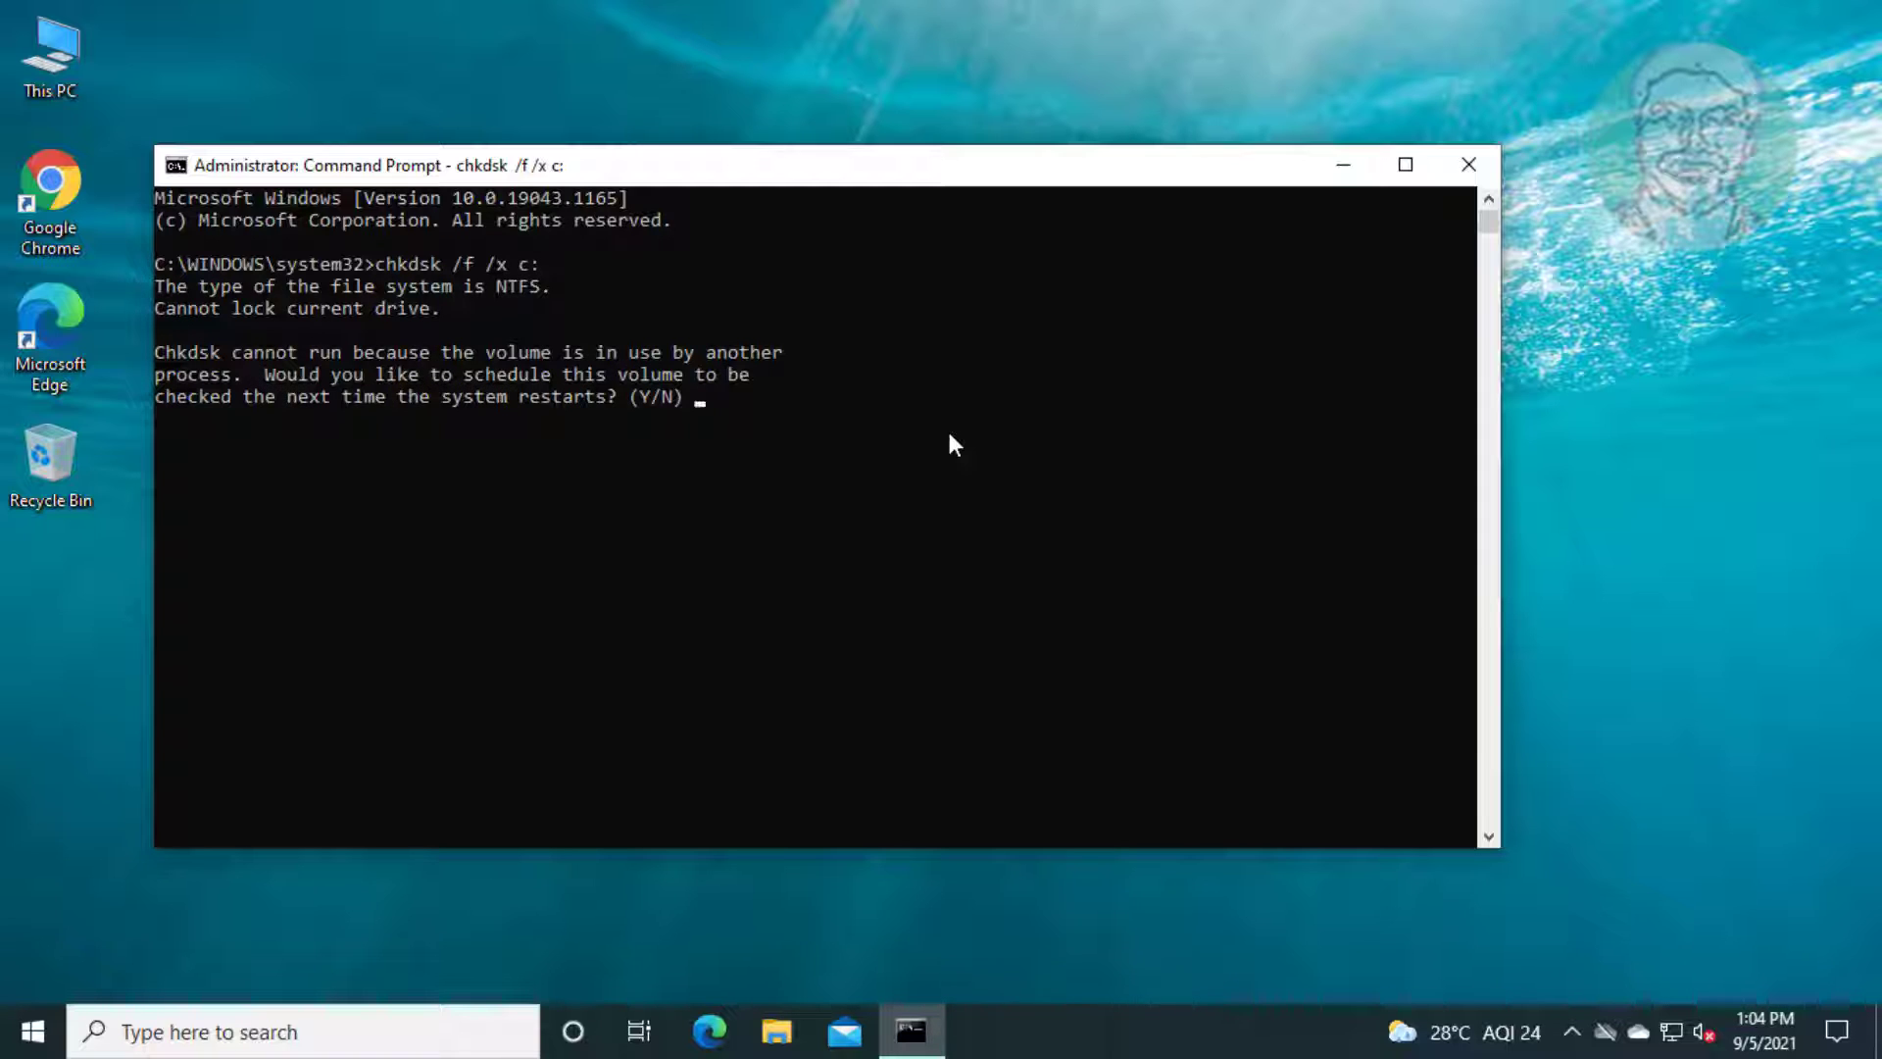
{"action": "type", "text": "Y"}
{"action": "key", "text": "Return"}
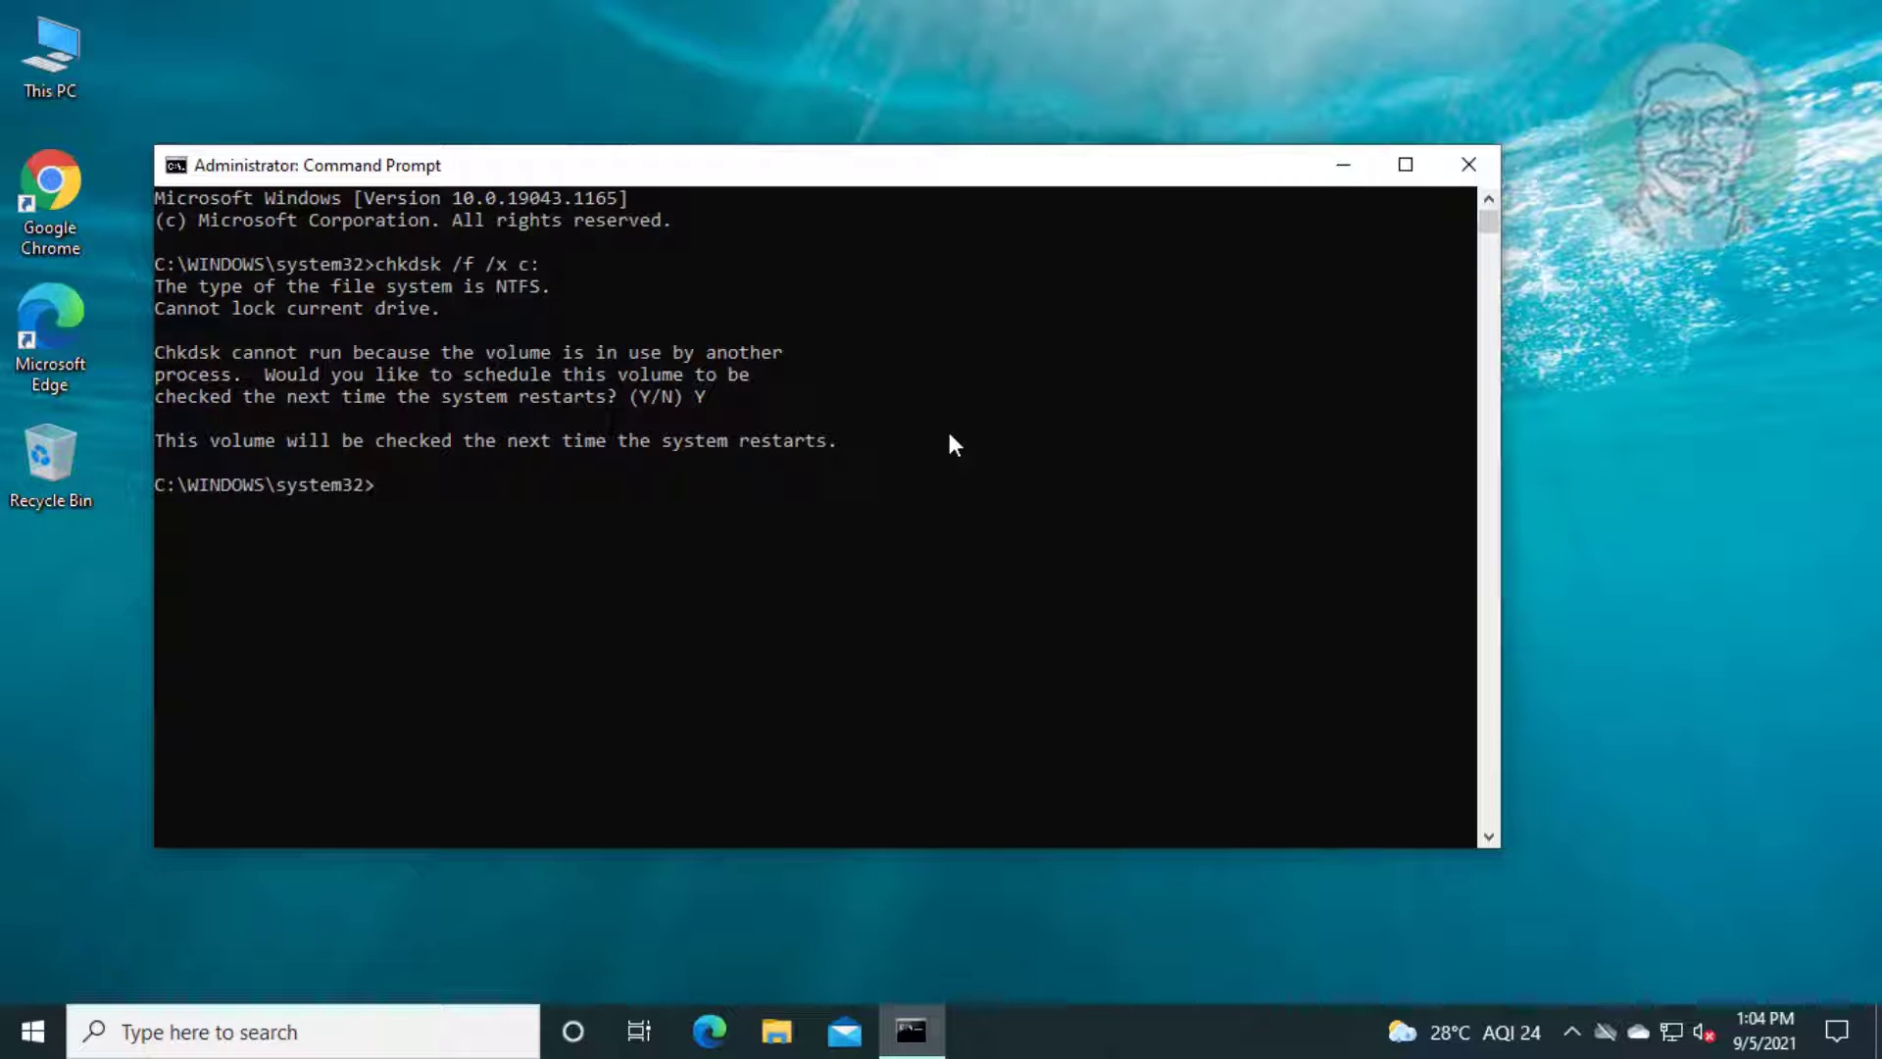
{"action": "type", "text": "exit"}
{"action": "key", "text": "Return"}
{"action": "left_click", "coordinate": [127, 1052]}
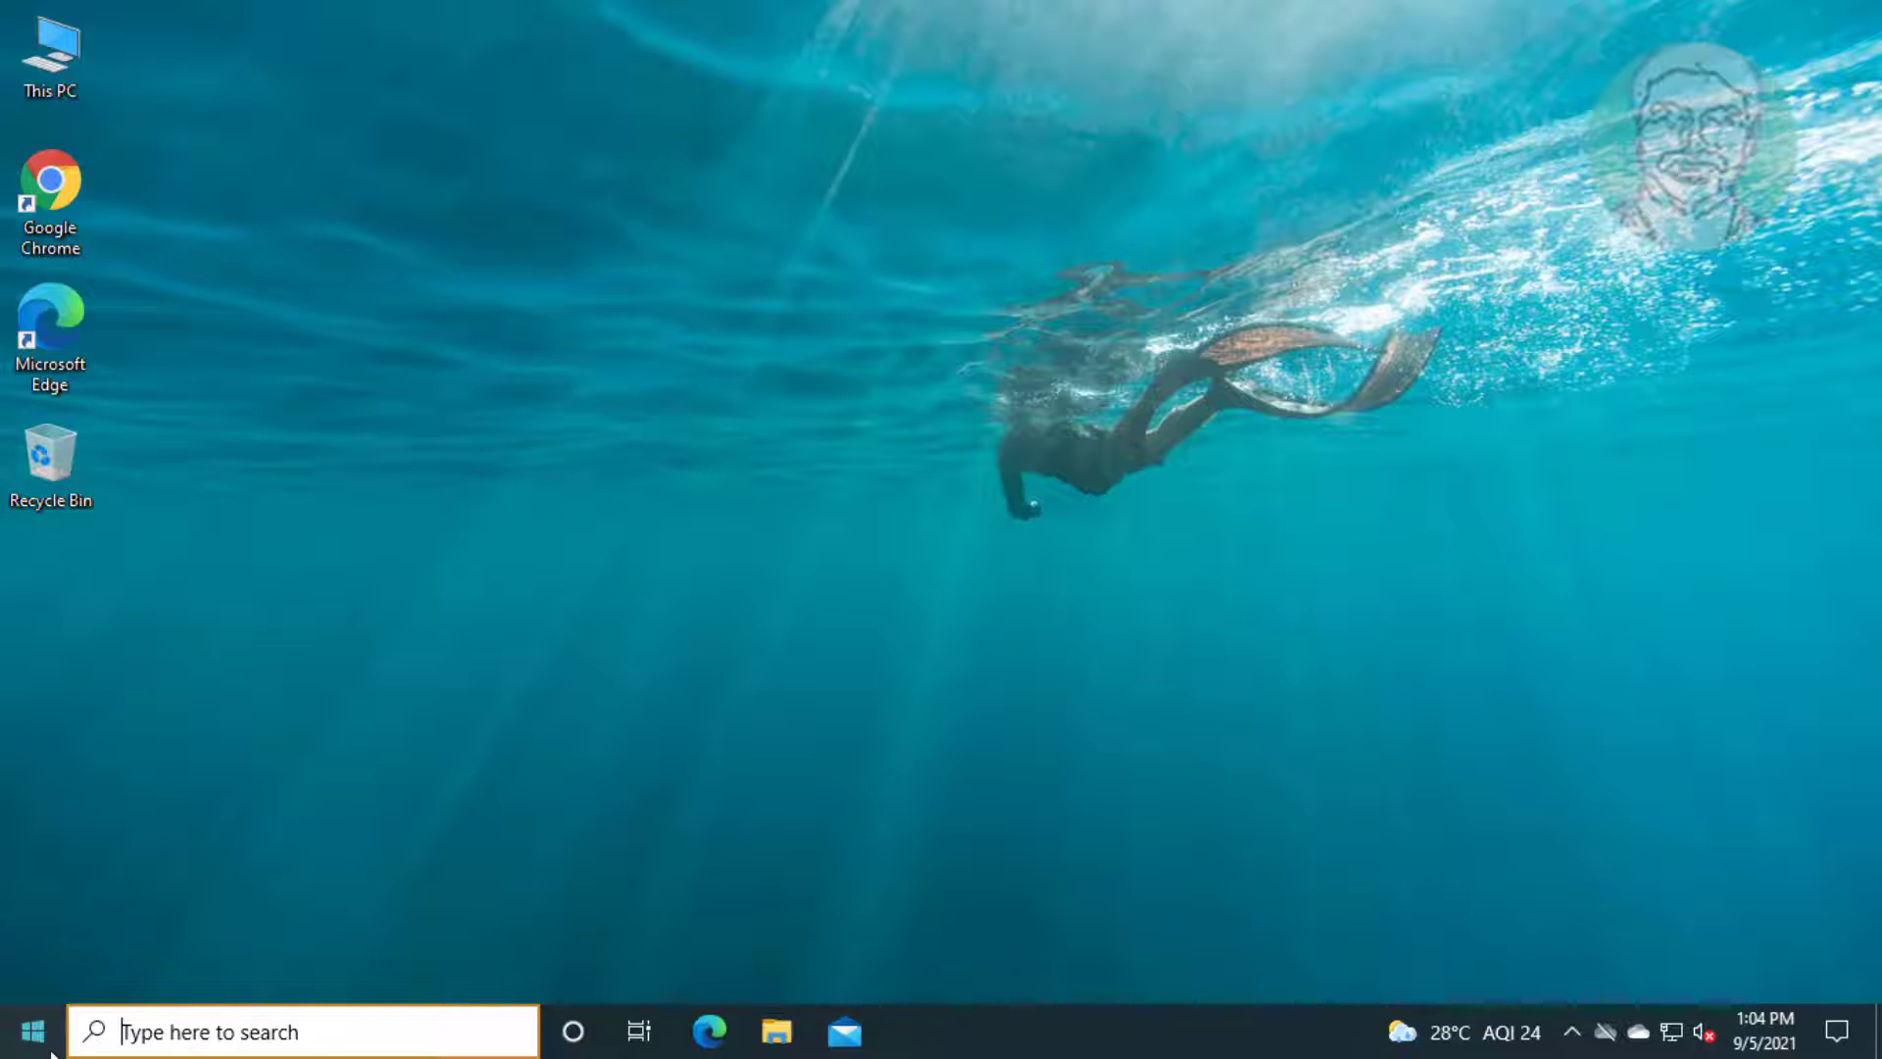
{"action": "left_click", "coordinate": [51, 1054]}
{"action": "left_click", "coordinate": [44, 979]}
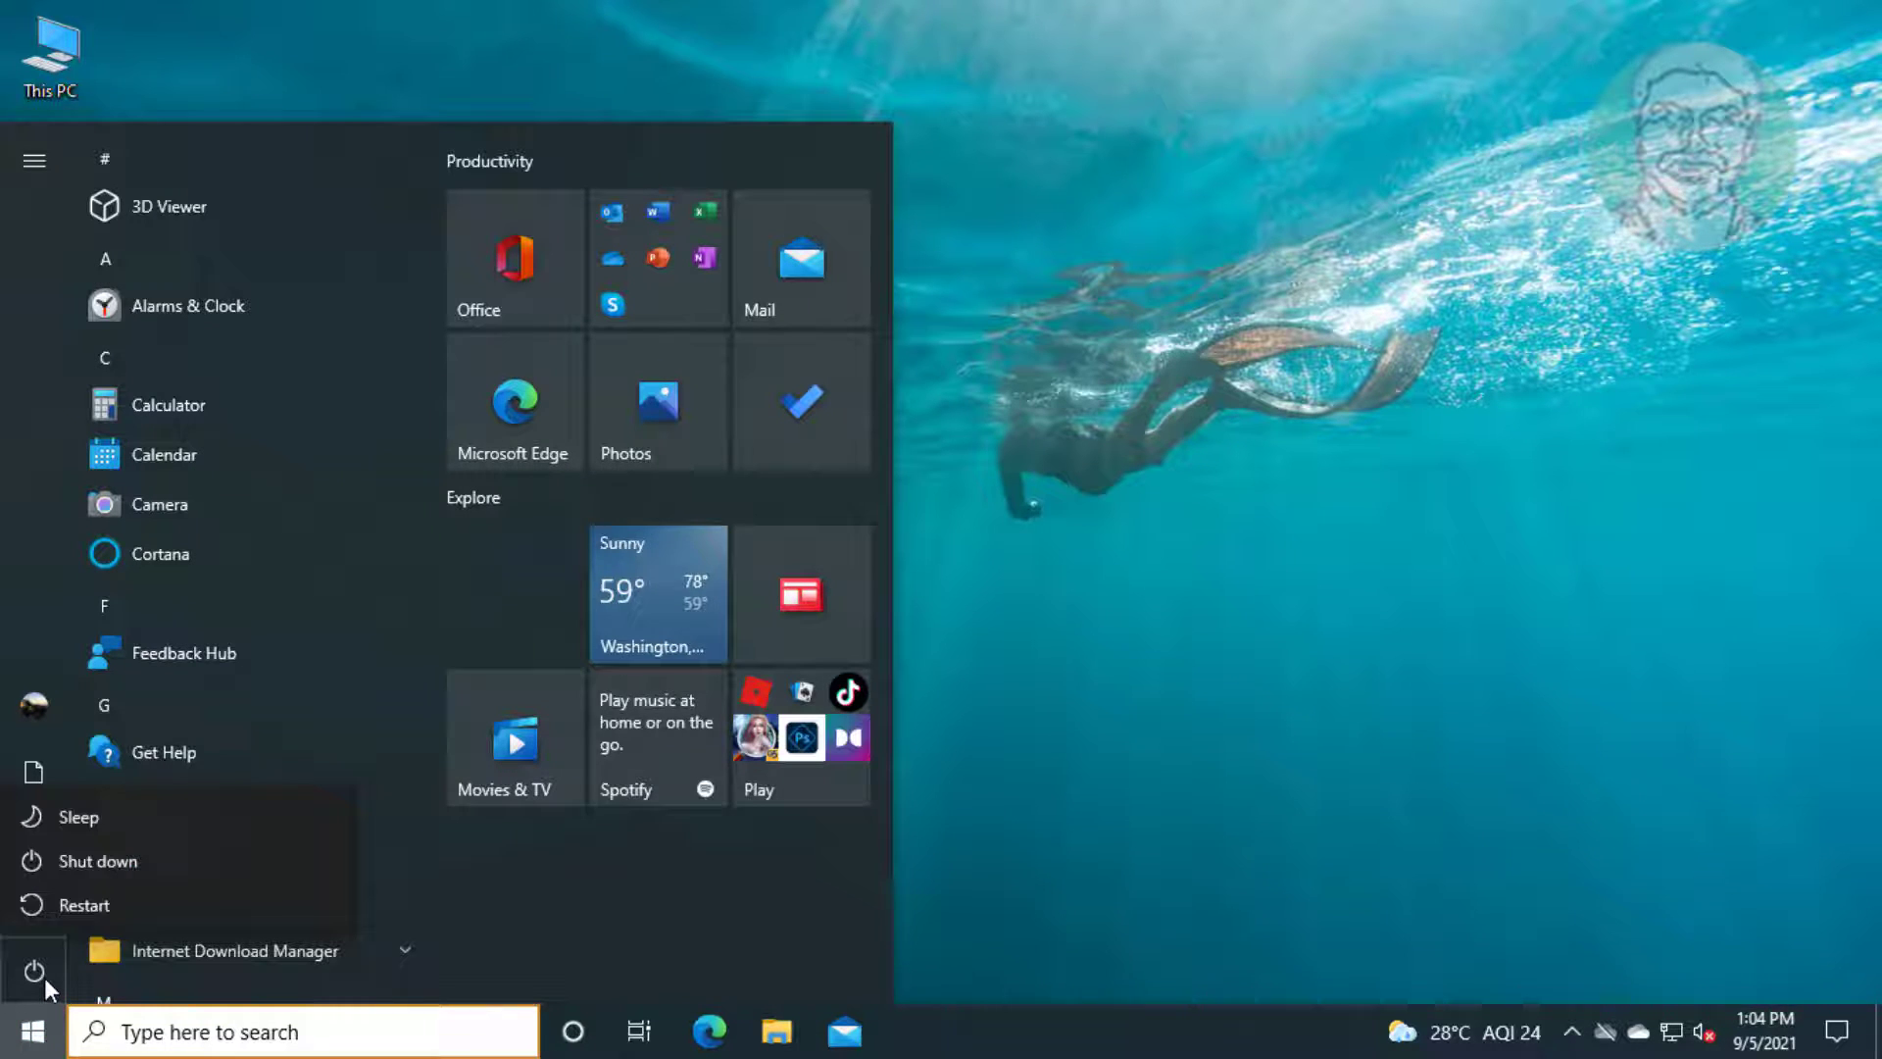
{"action": "left_click", "coordinate": [522, 915]}
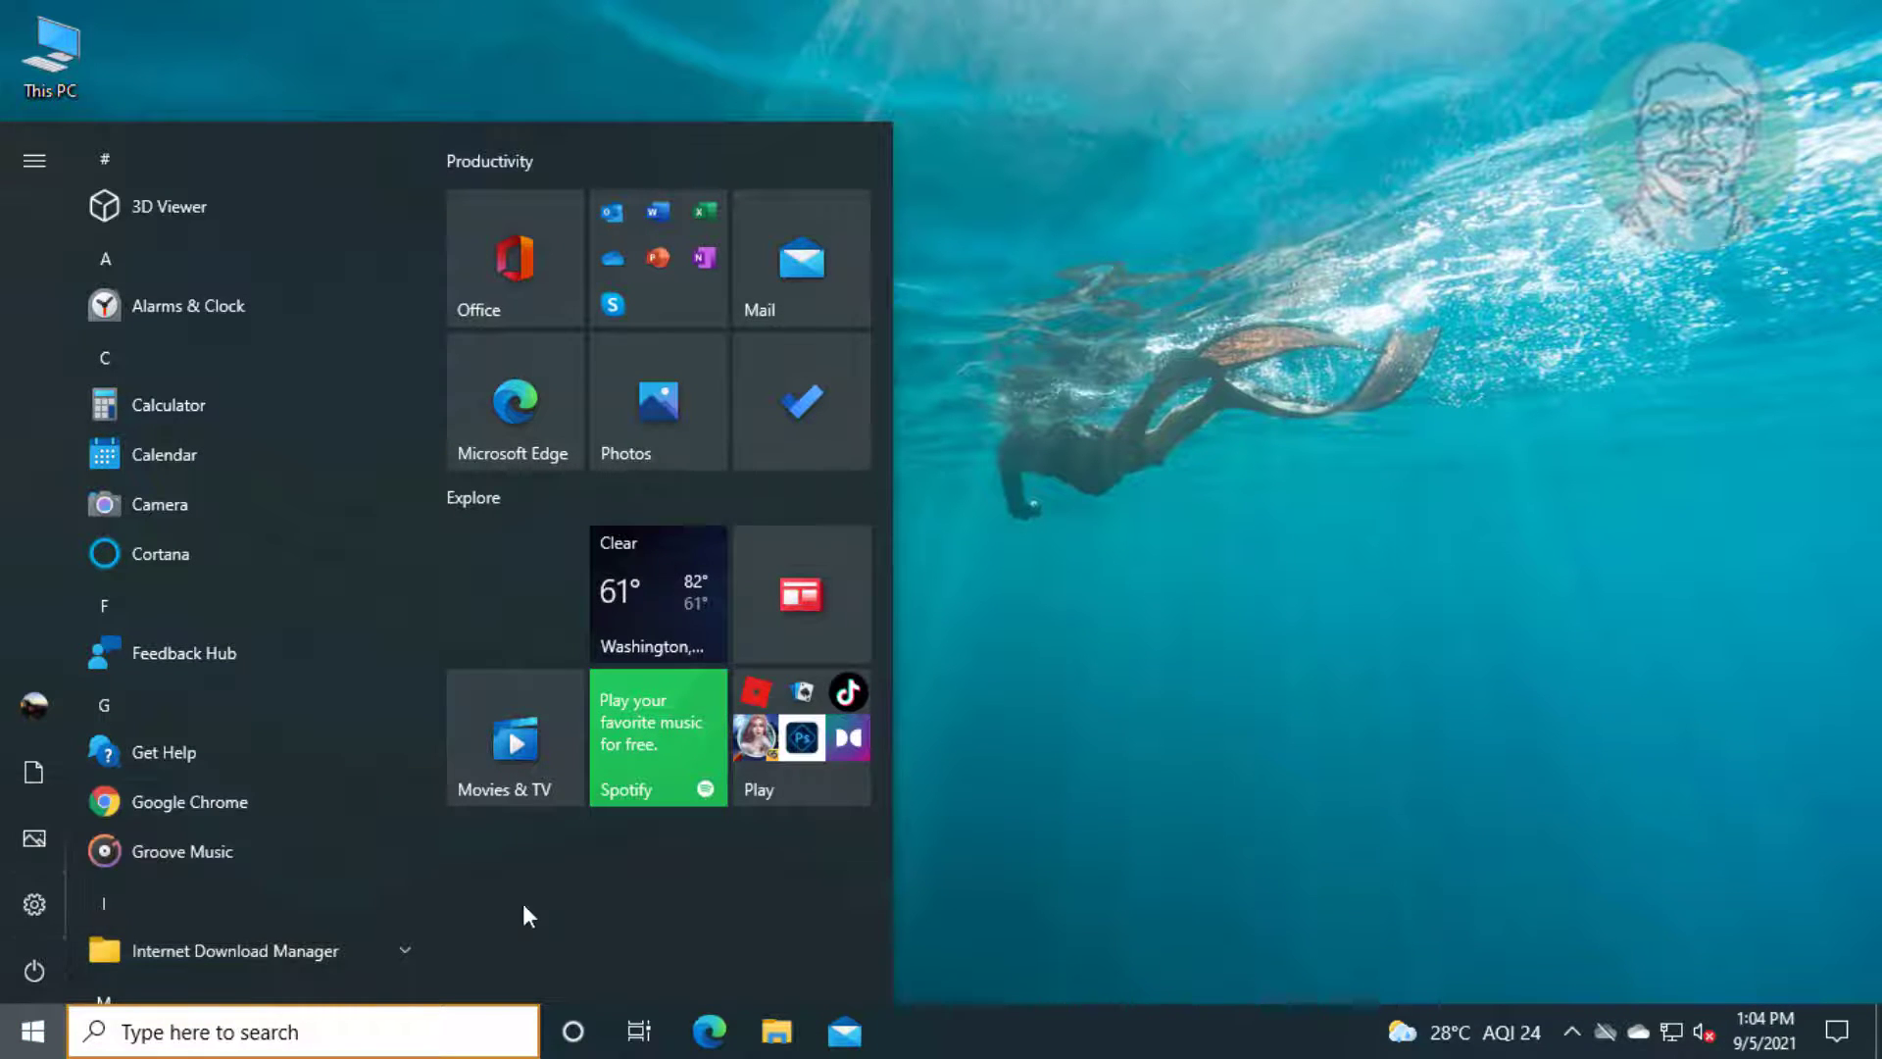
{"action": "left_click", "coordinate": [1252, 927]}
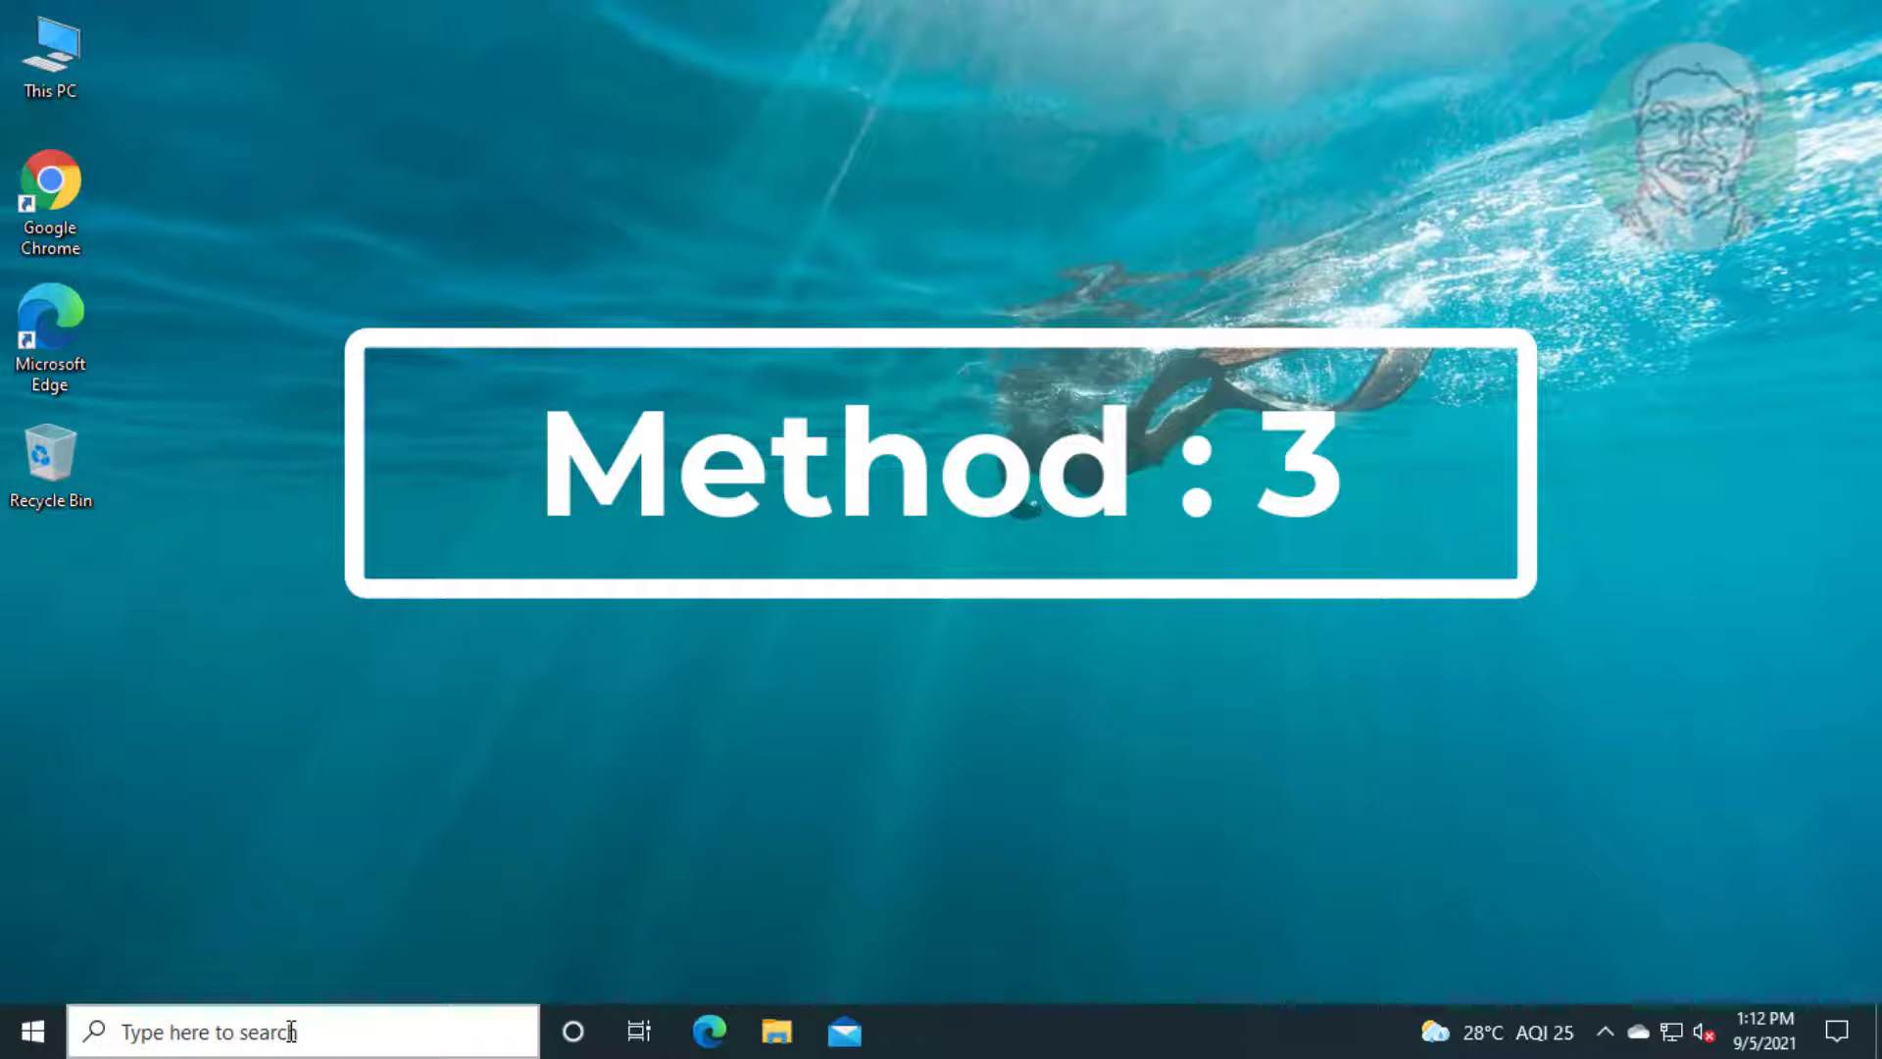
Search 'cmd' and bring up an Administrator Command Prompt at system32.
{"action": "left_click", "coordinate": [291, 1031]}
{"action": "type", "text": "cmd"}
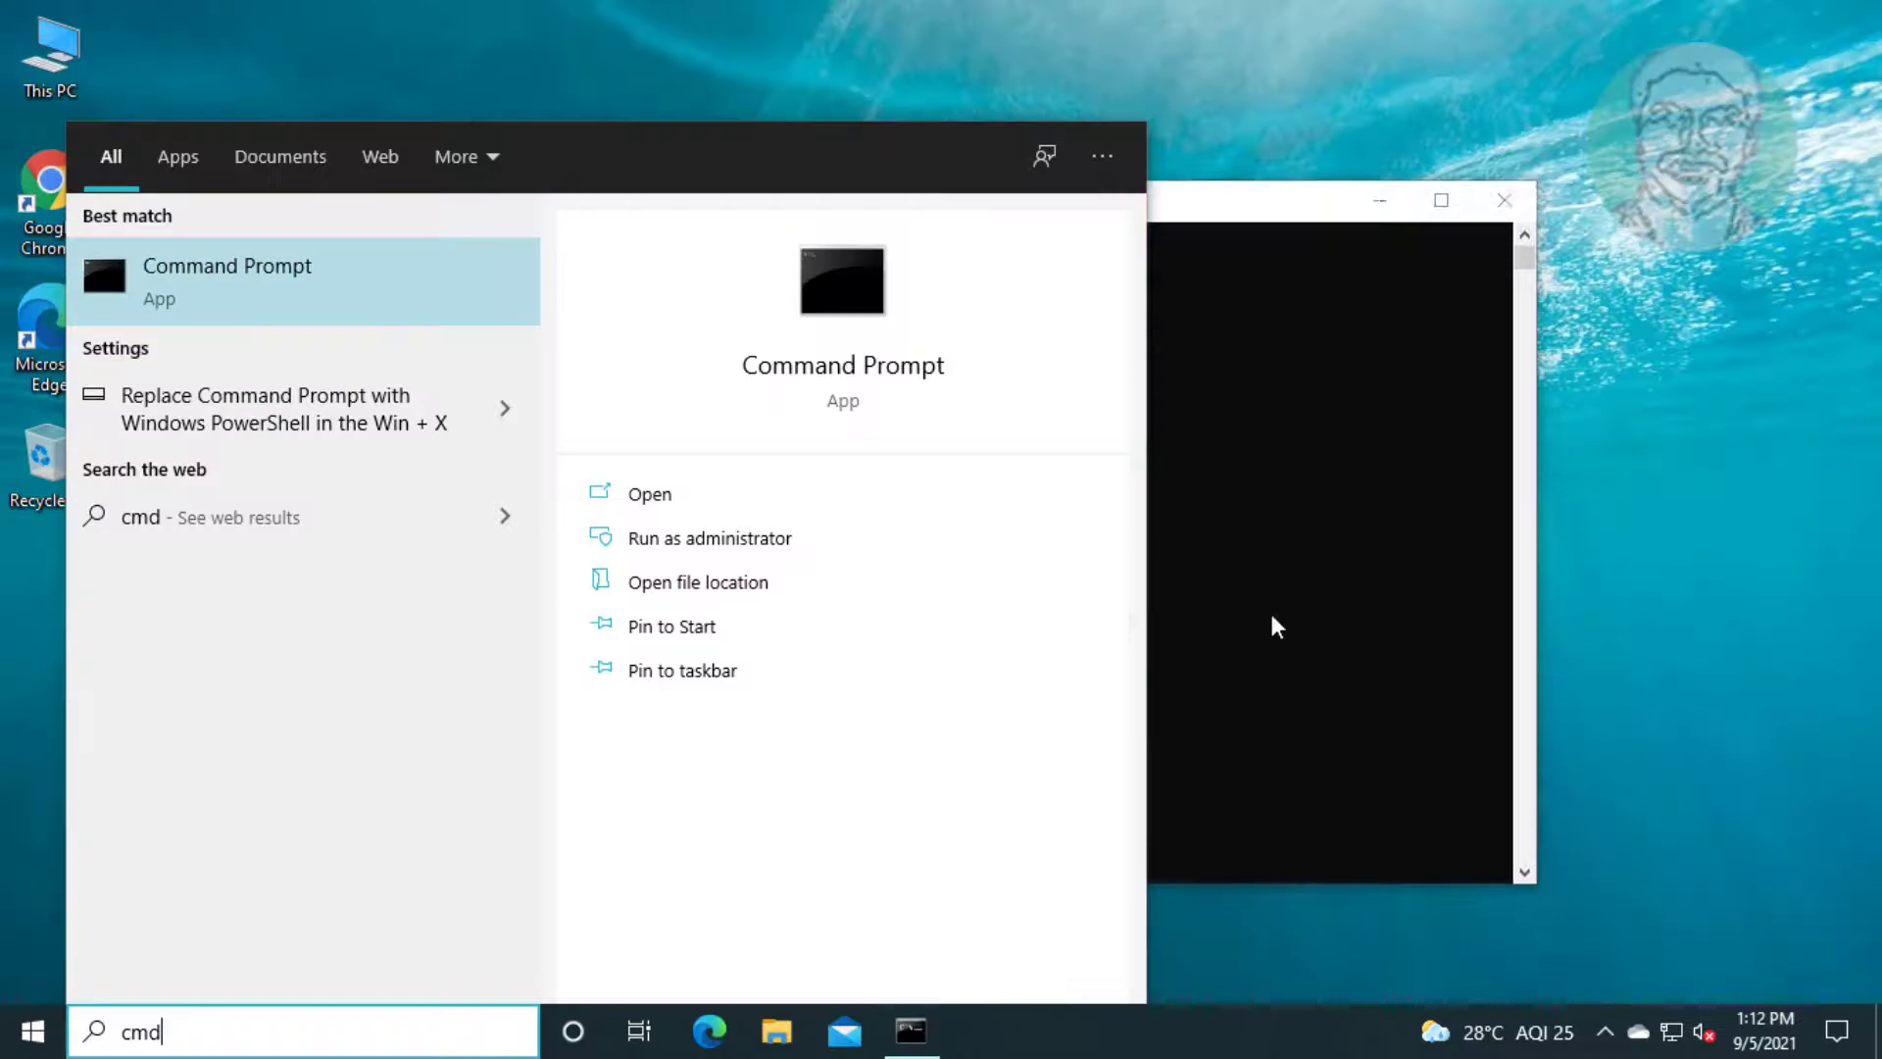
{"action": "left_click", "coordinate": [1274, 609]}
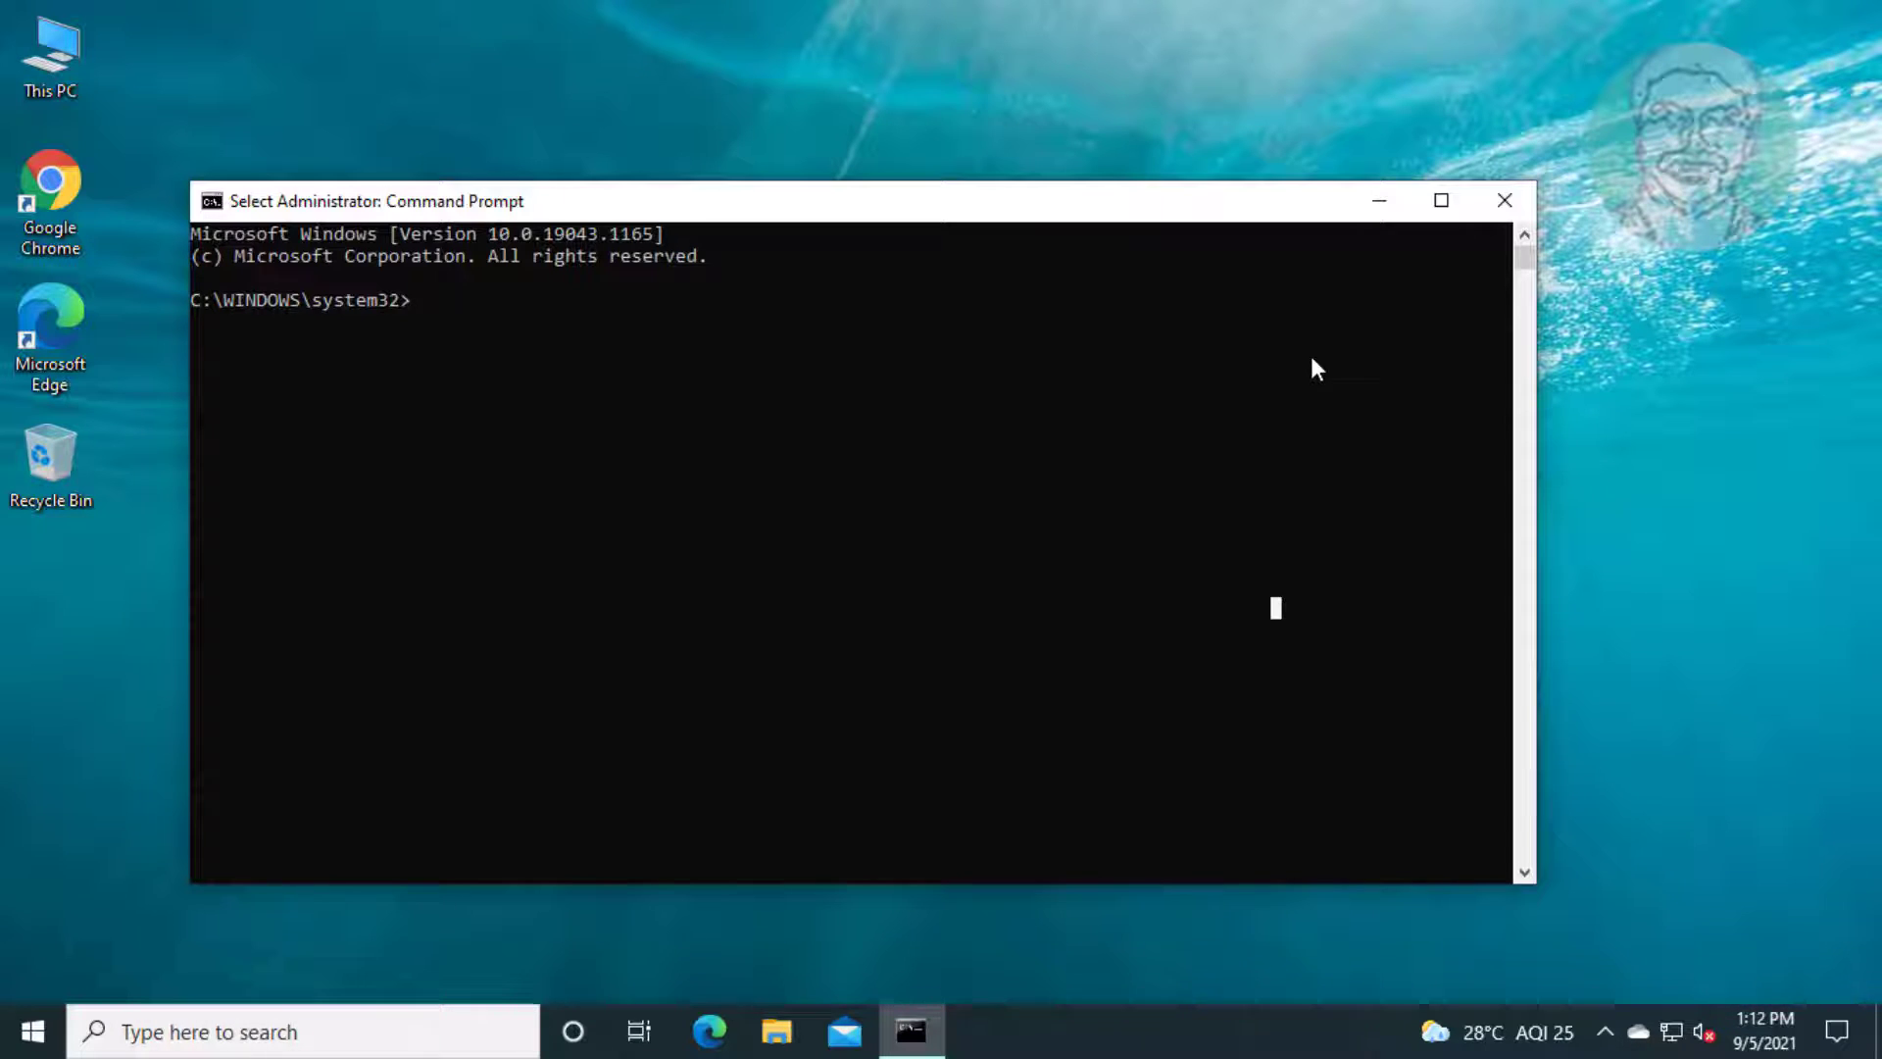
Run 'sfc /scannow' and wait for verification to reach 100%.
{"action": "type", "text": "sfc /s"}
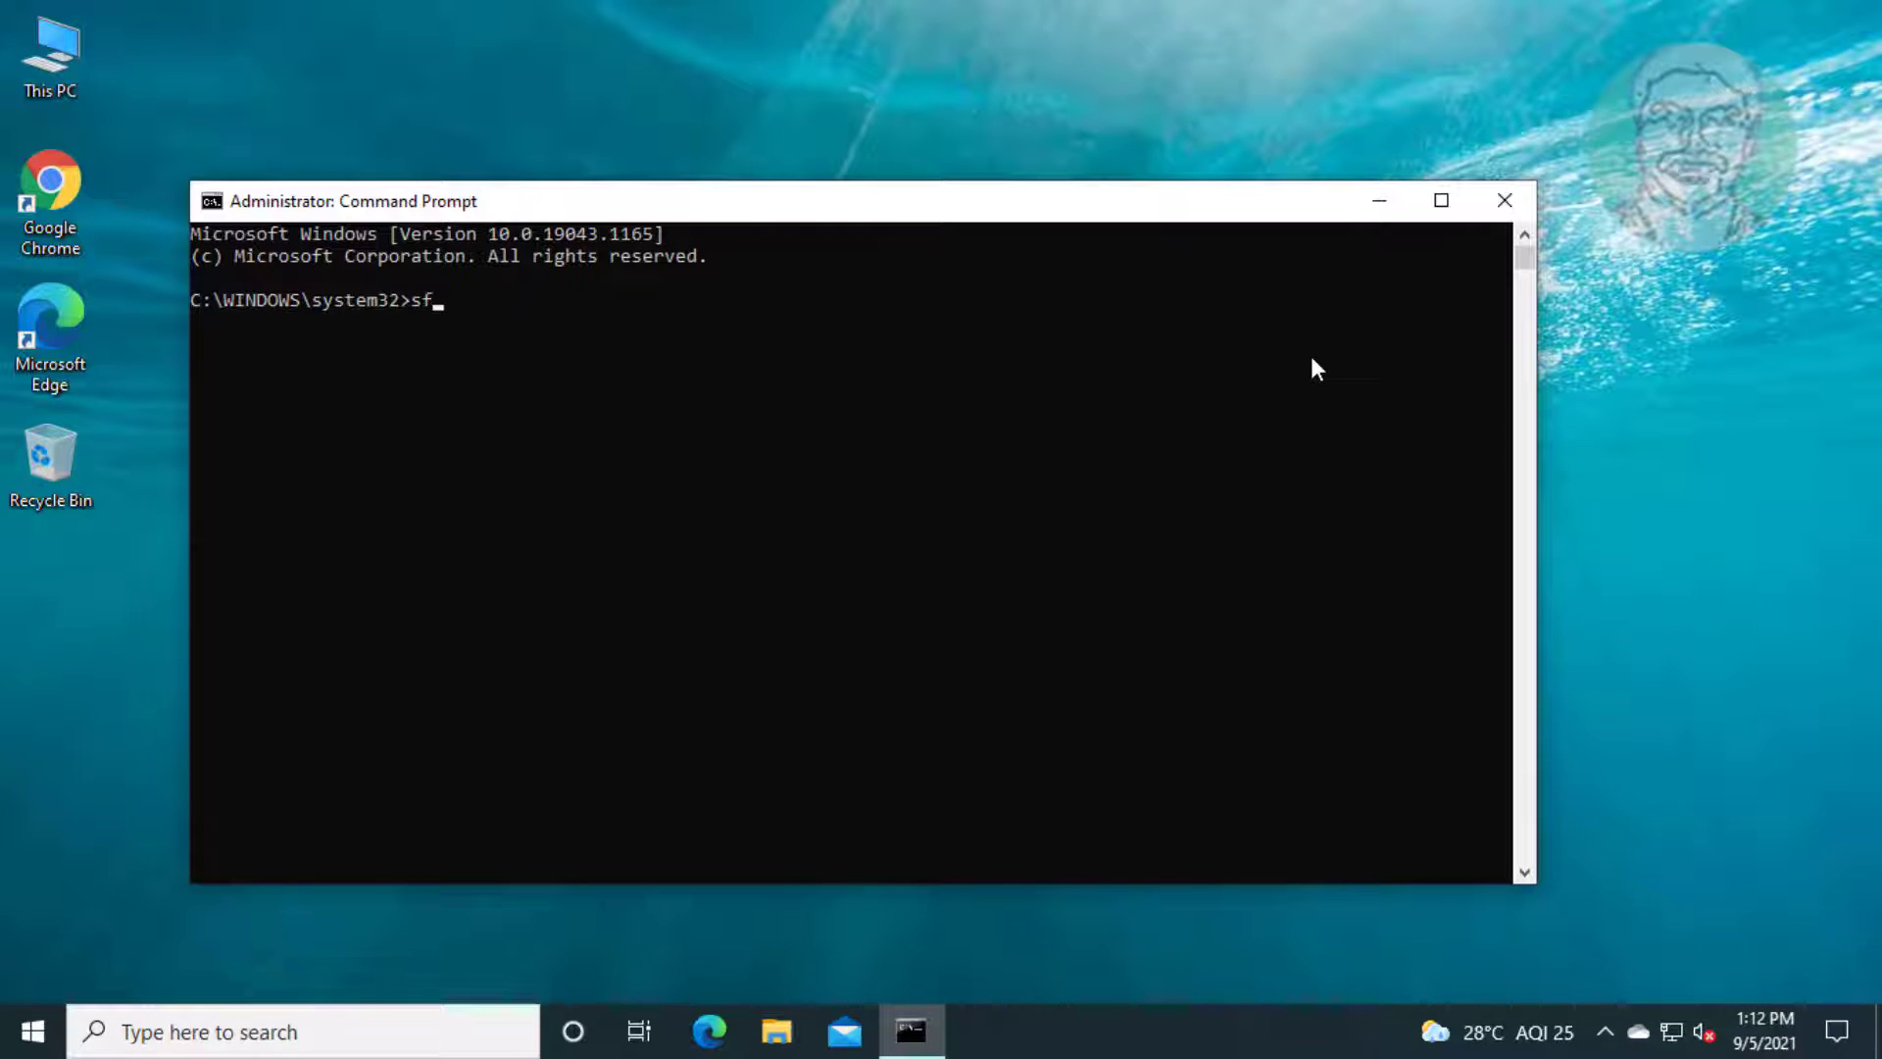
{"action": "type", "text": "cannow"}
{"action": "key", "text": "Return"}
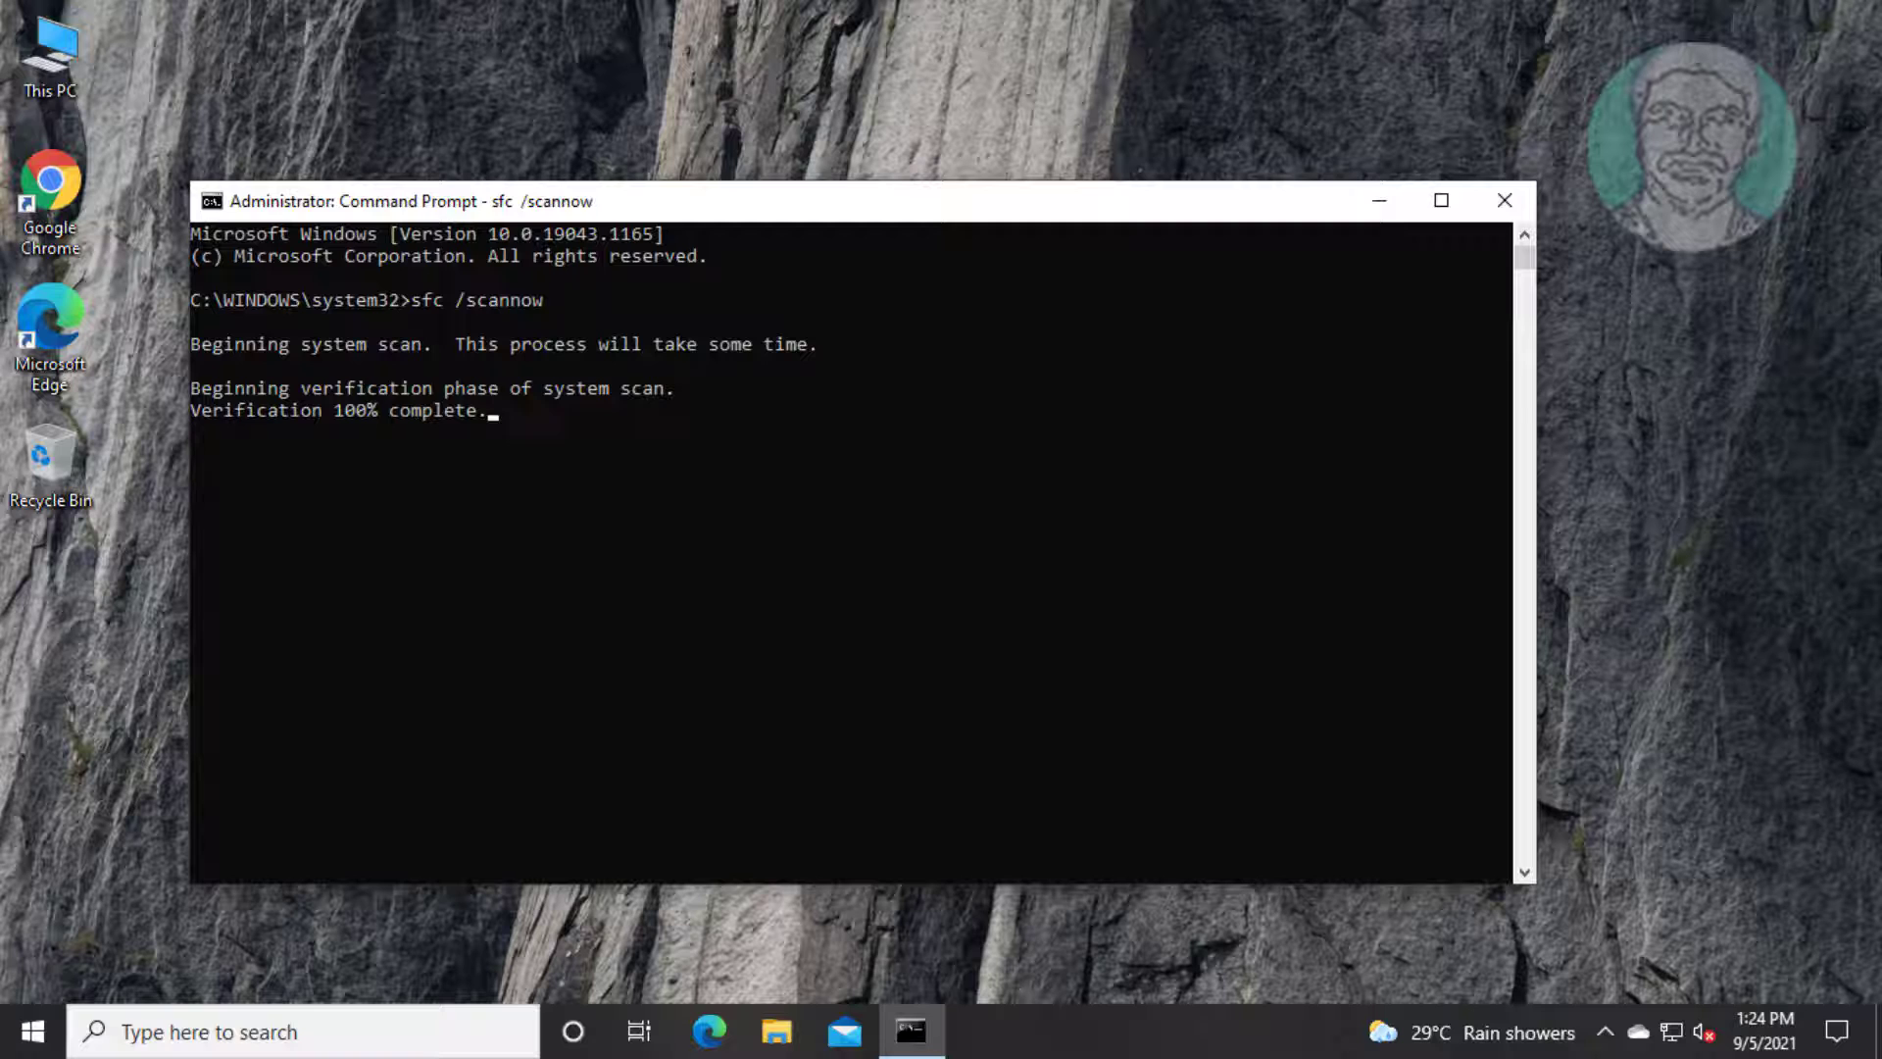
Run 'dism /online /cleanup-image /restorehealth' until the restore operation completes successfully.
{"action": "type", "text": "d"}
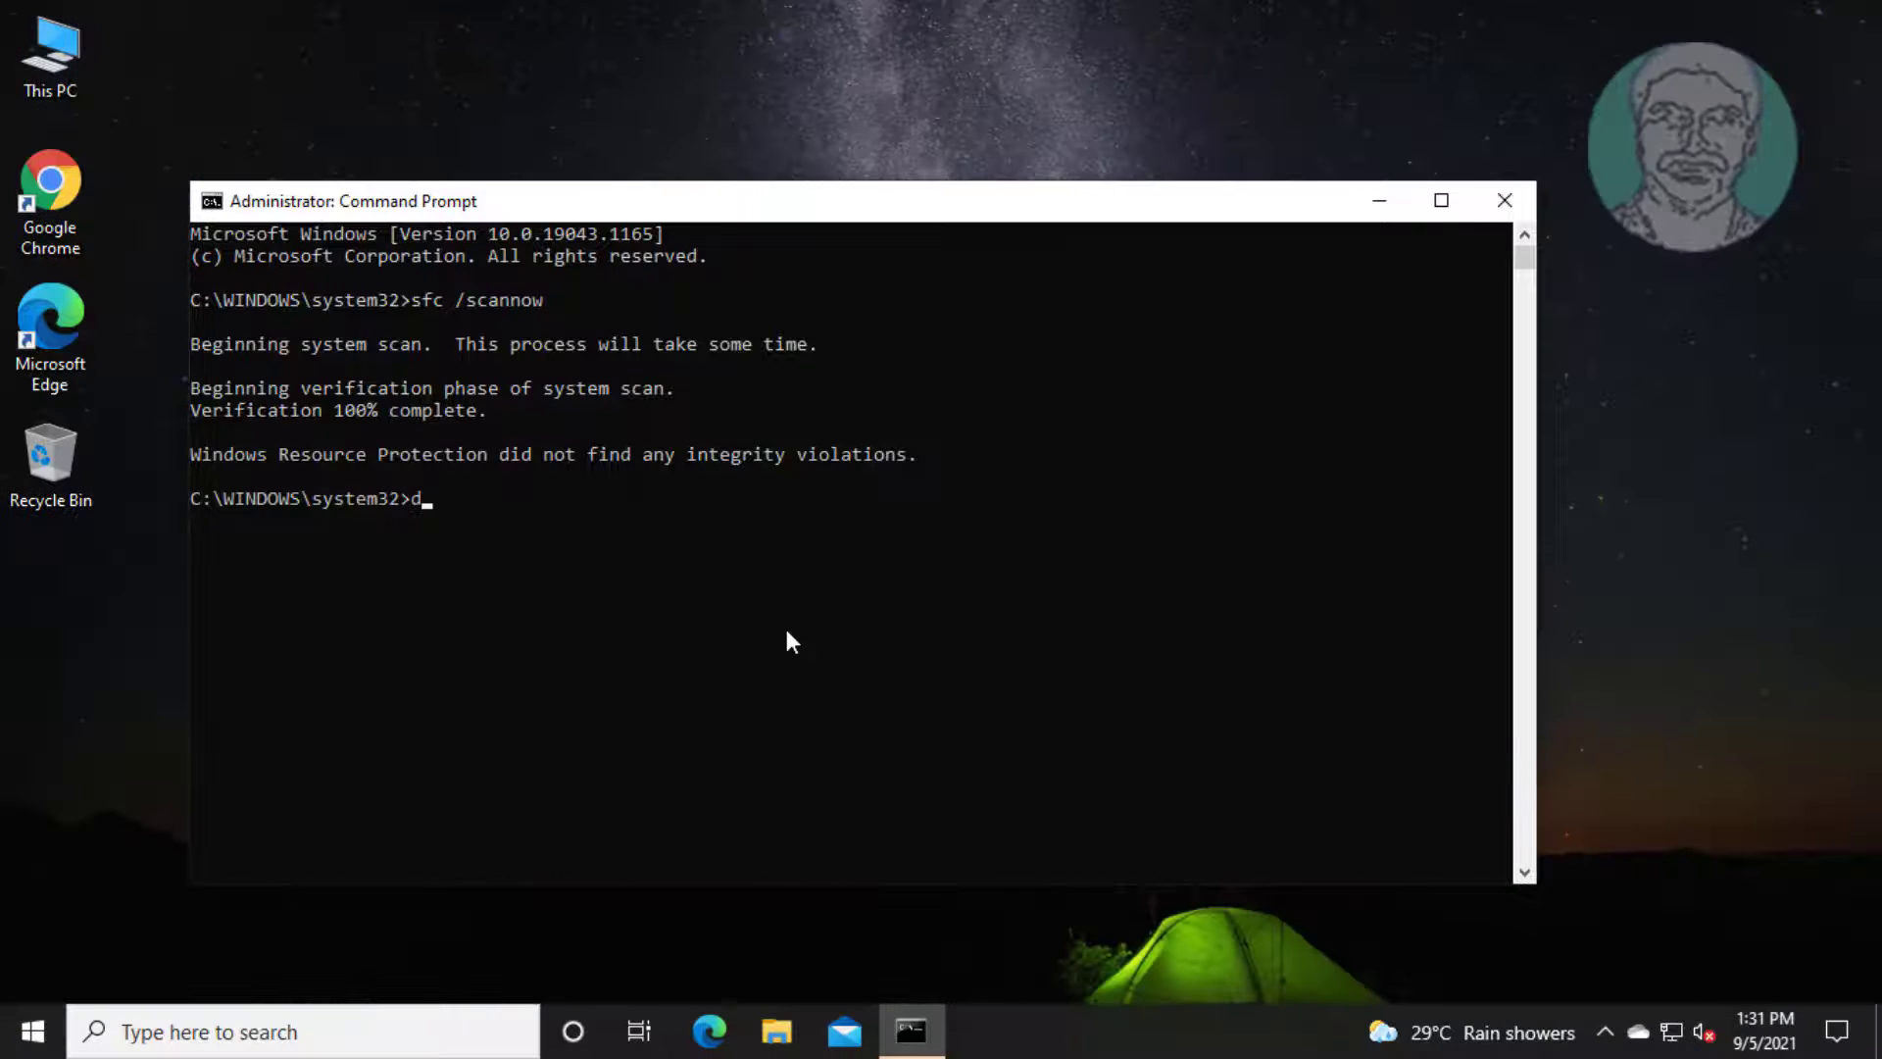
{"action": "type", "text": "ism /online /c"}
{"action": "type", "text": "leanup"}
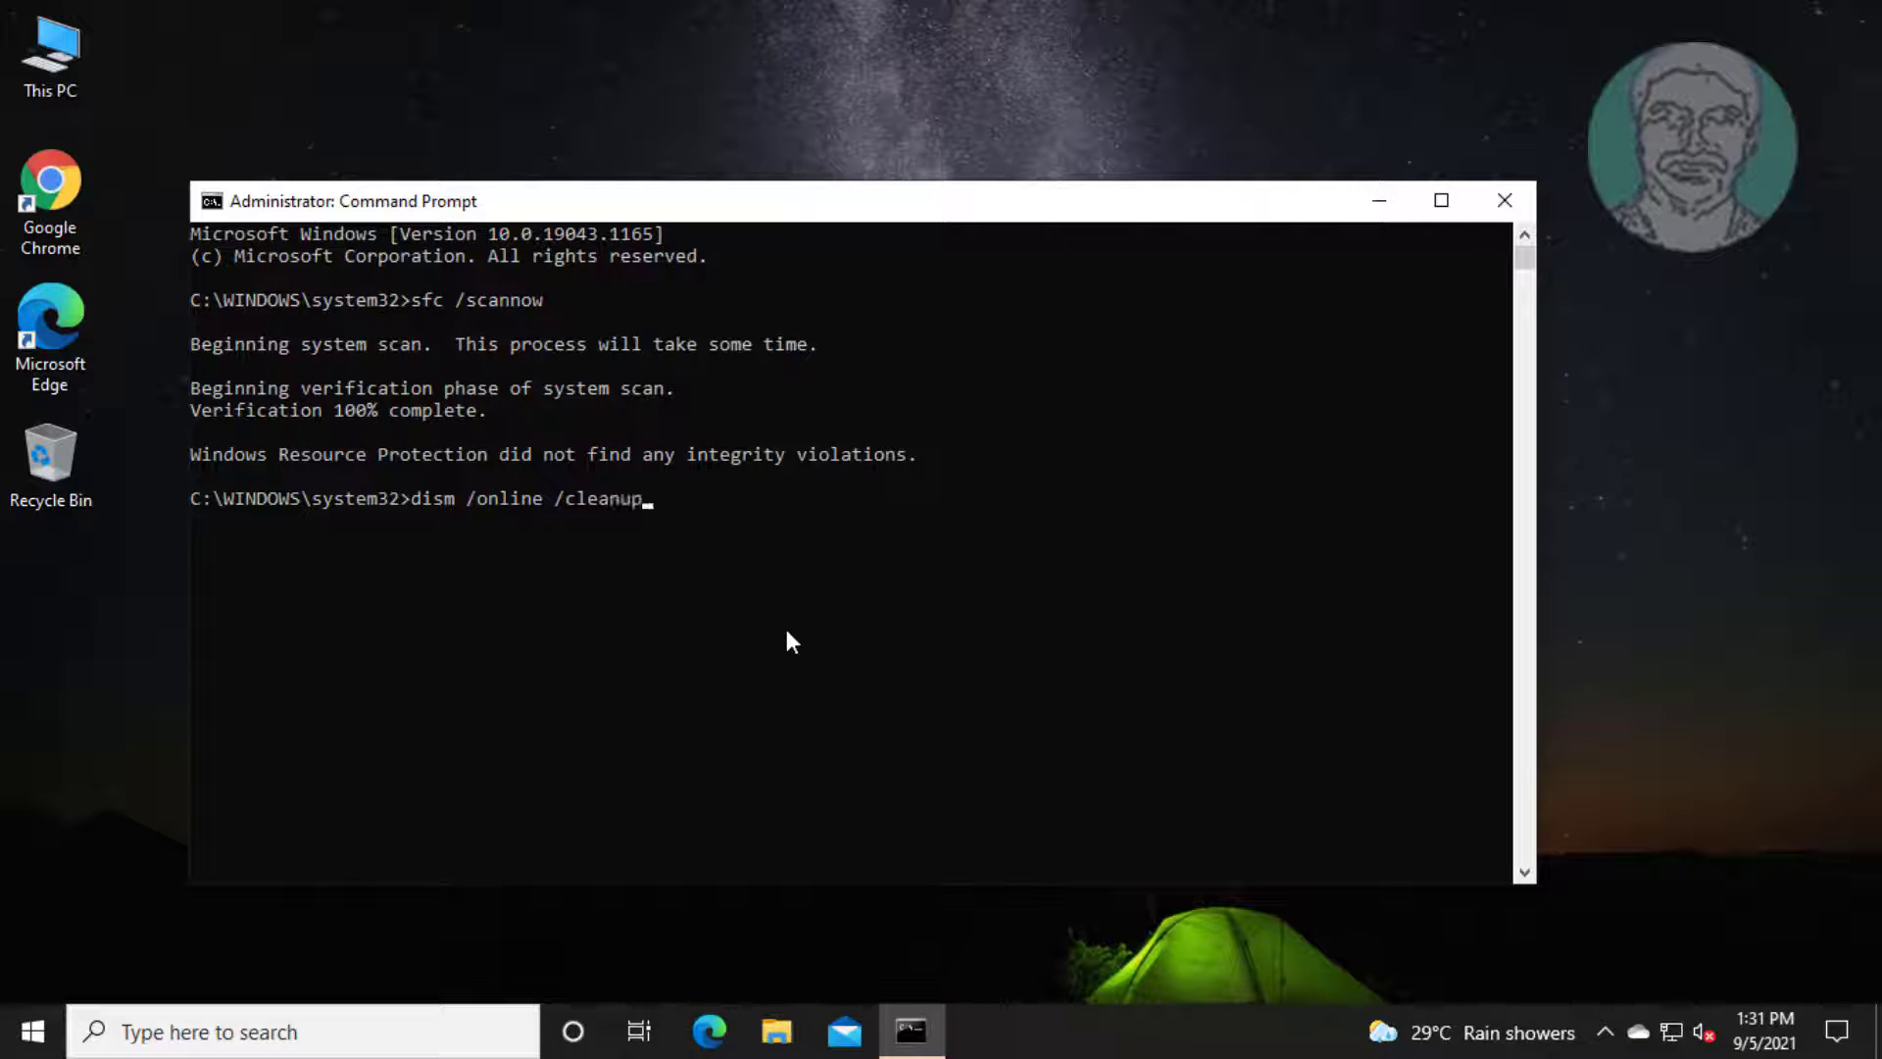
{"action": "type", "text": "-image /restorehealth"}
{"action": "key", "text": "Return"}
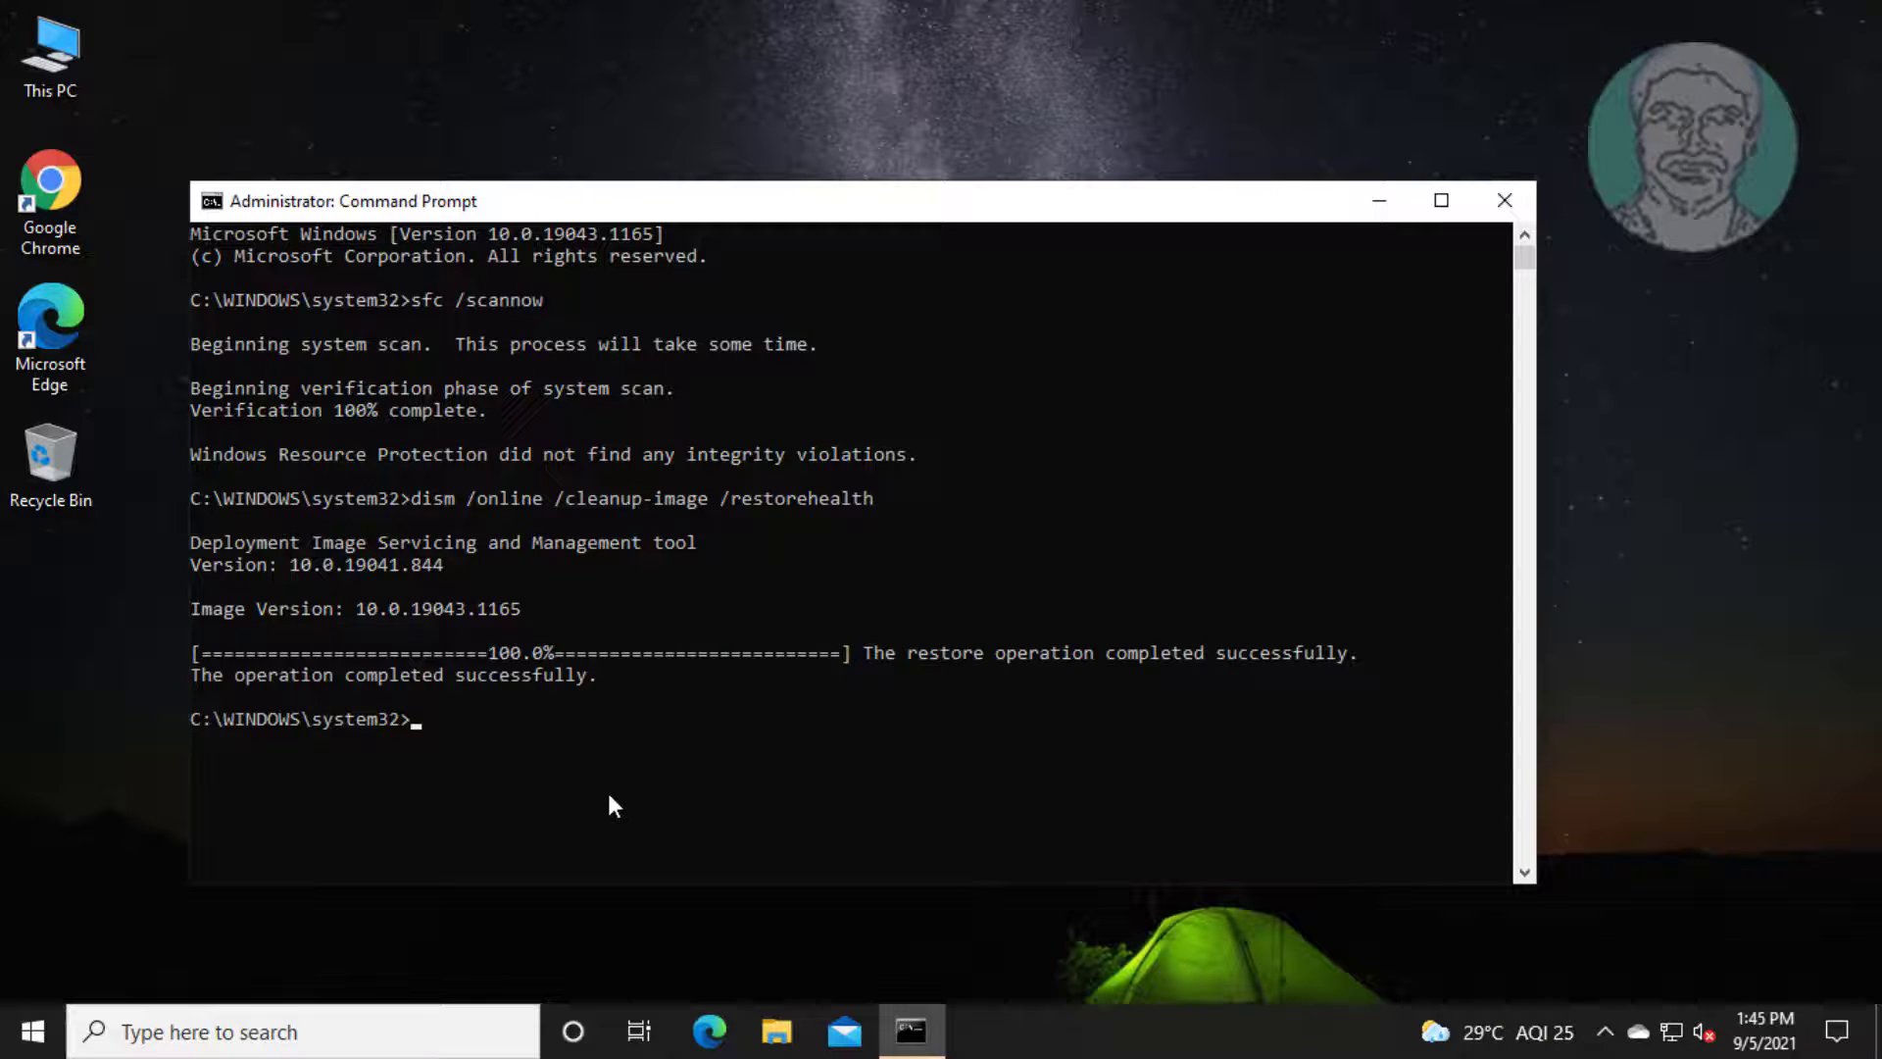
Close the administrator command window with 'exit'.
{"action": "left_click", "coordinate": [662, 716]}
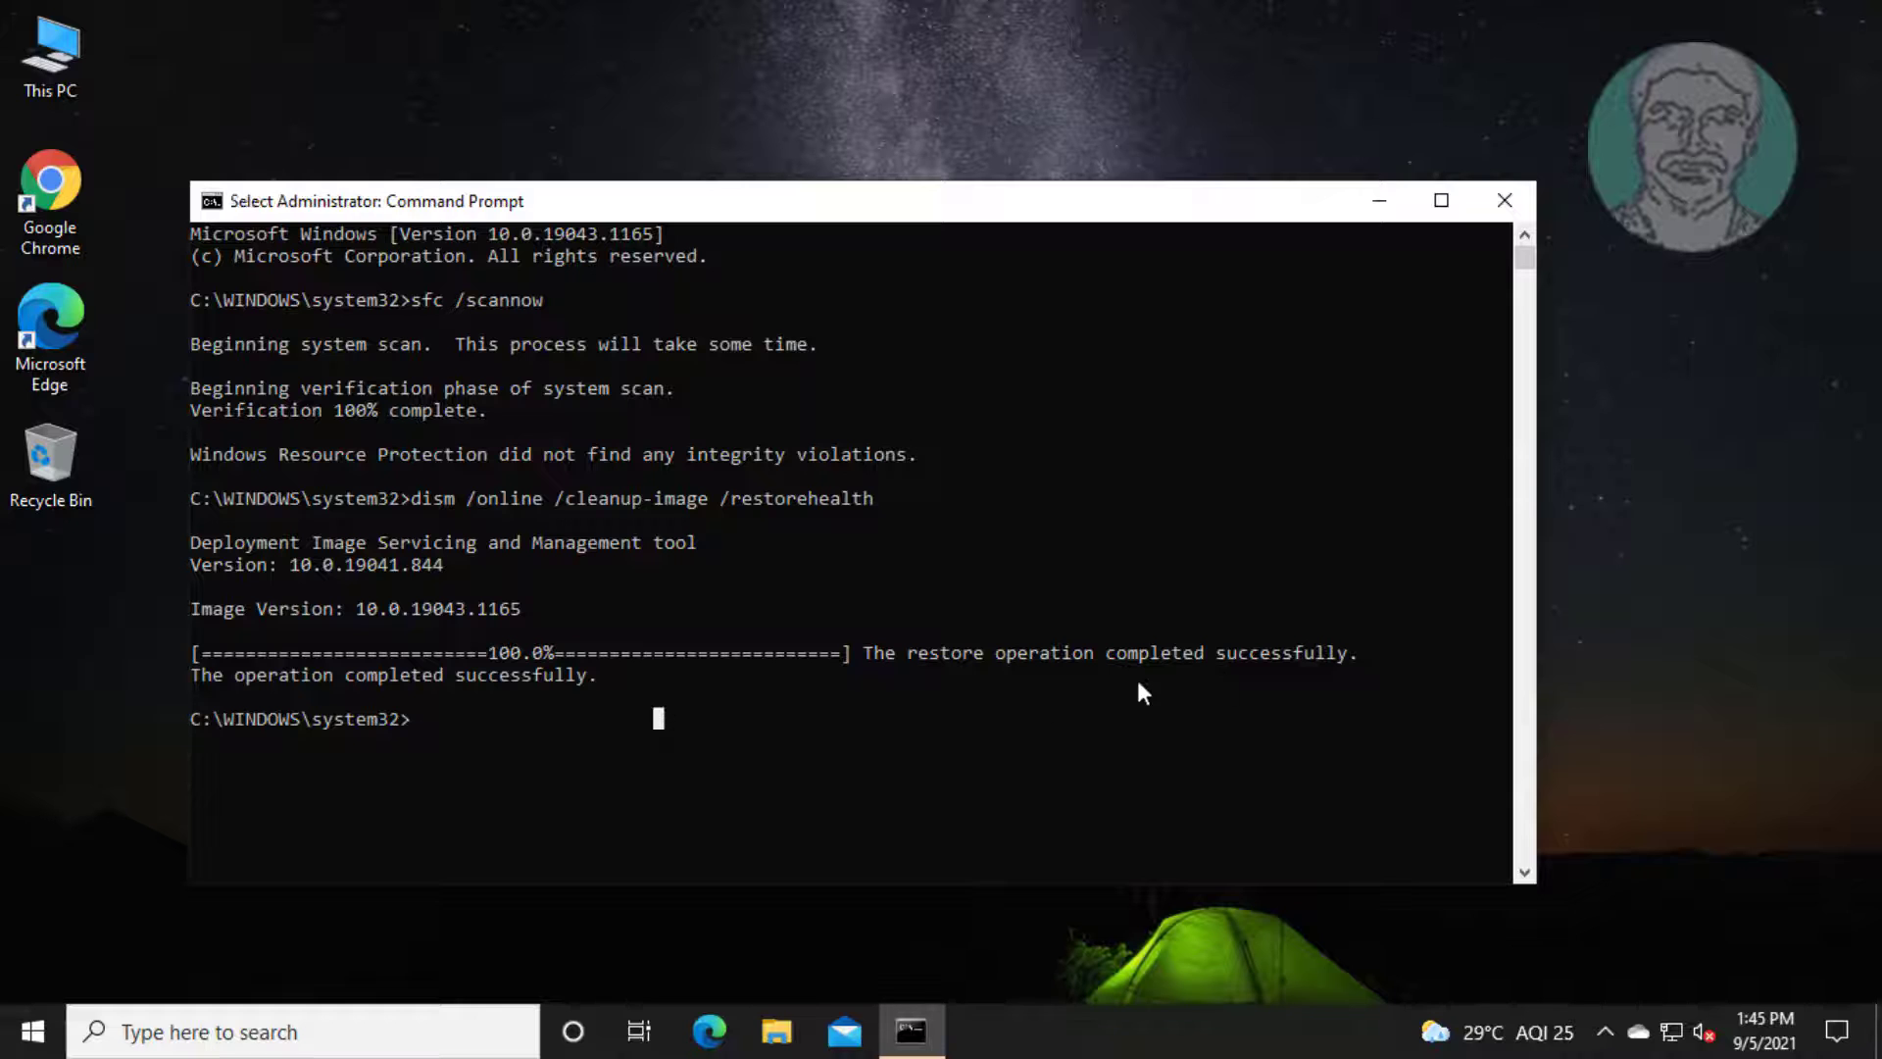
{"action": "type", "text": "exit"}
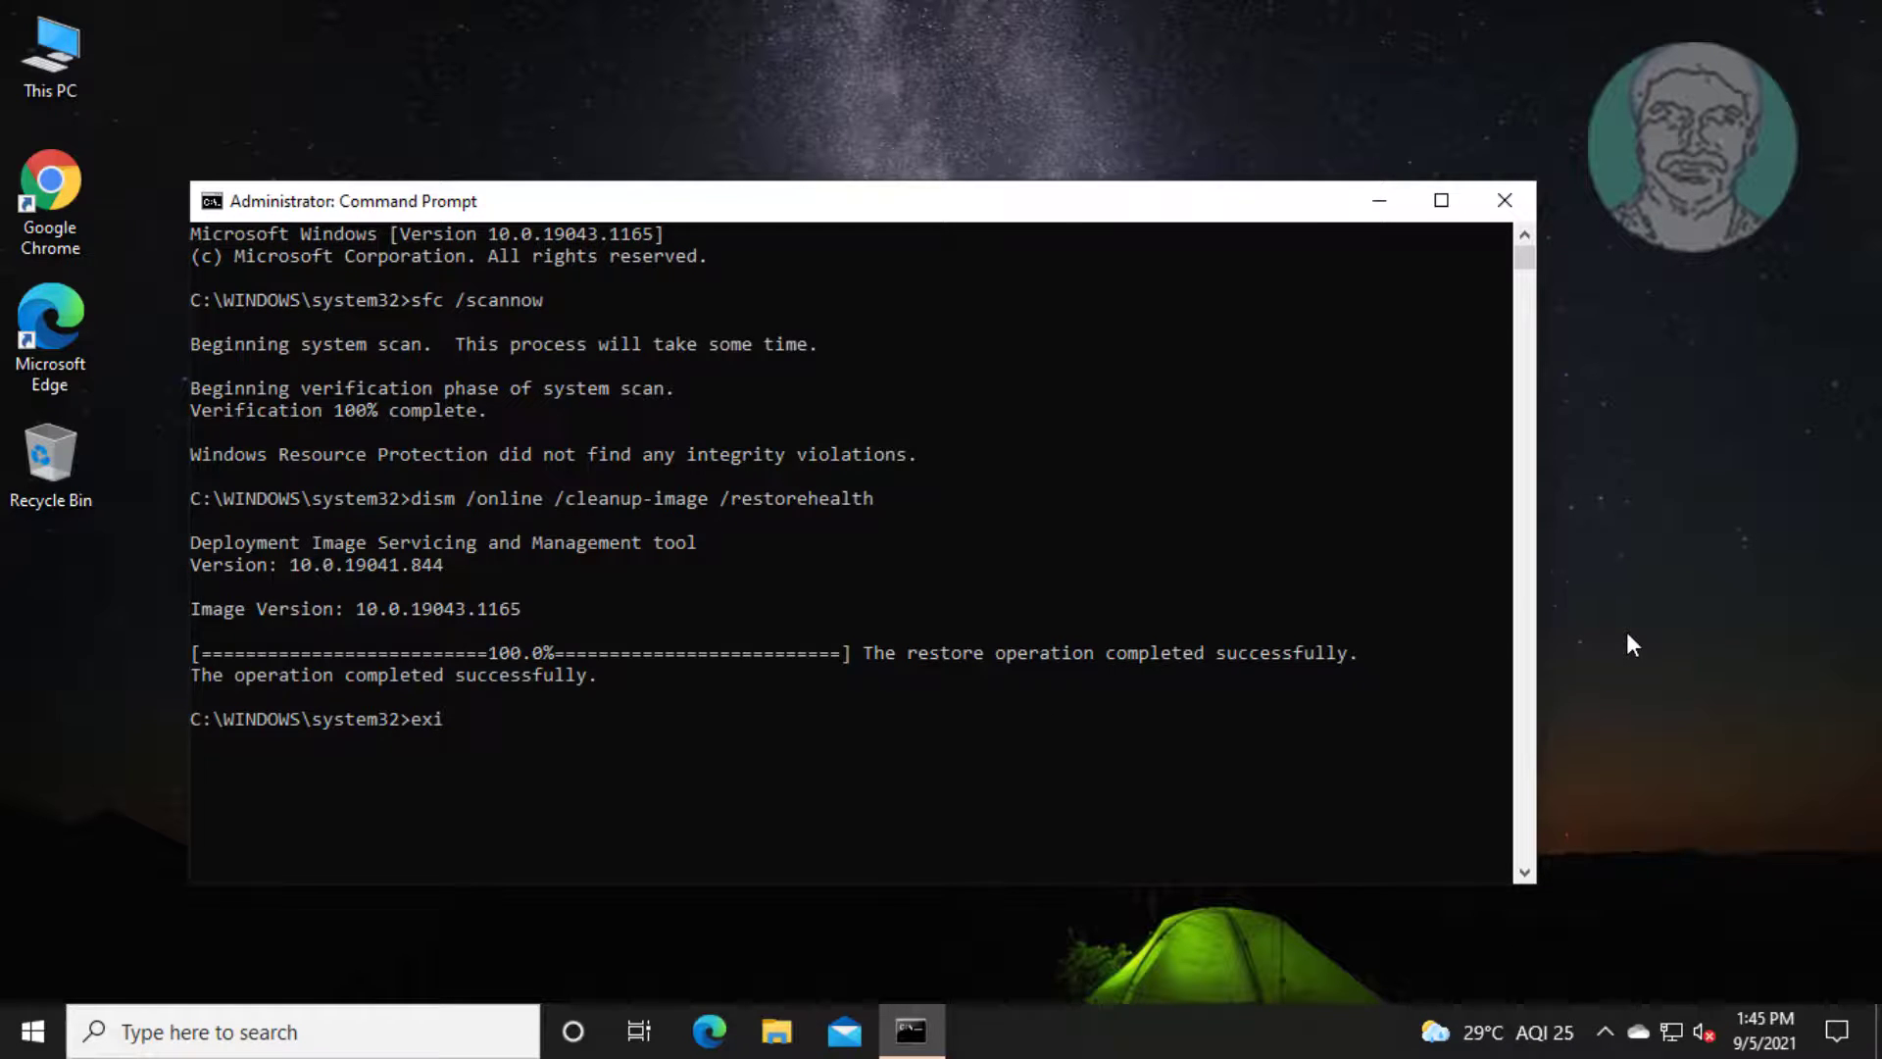
{"action": "key", "text": "Return"}
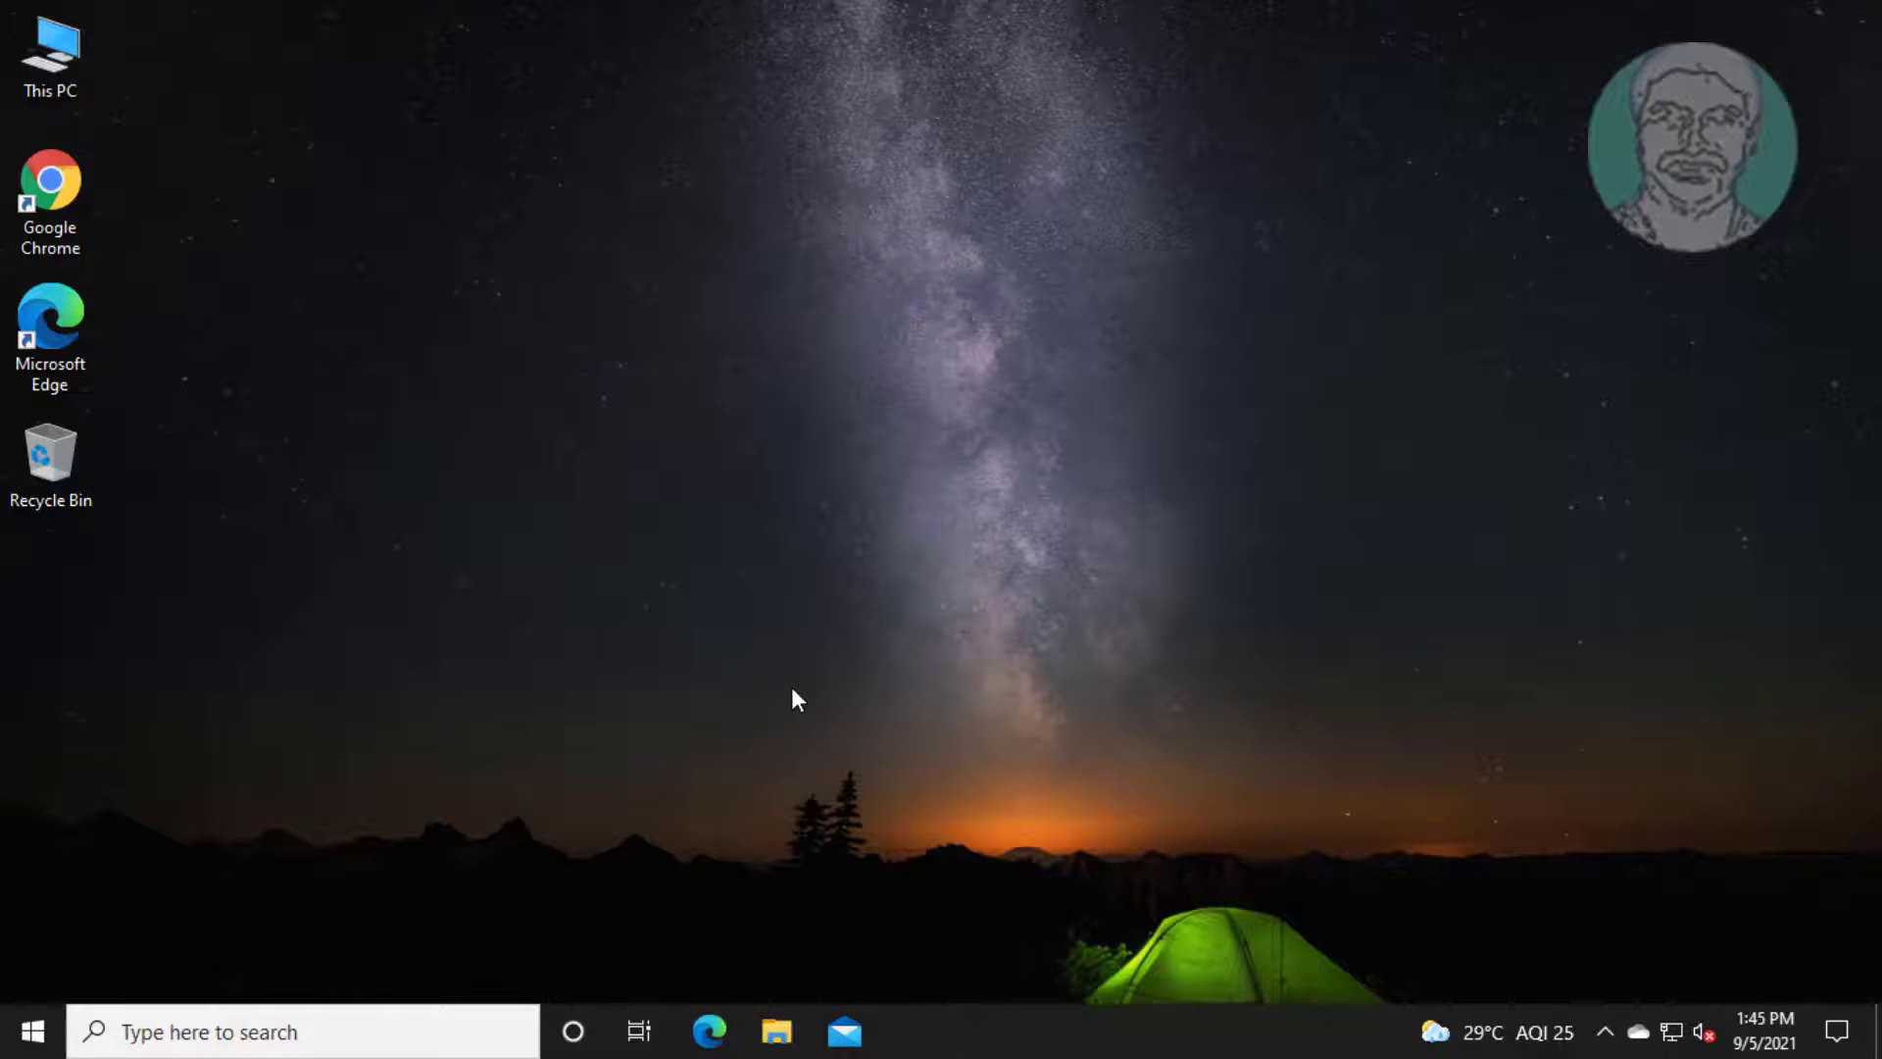
Restart the computer from the Start menu's power options.
{"action": "left_click", "coordinate": [33, 1037]}
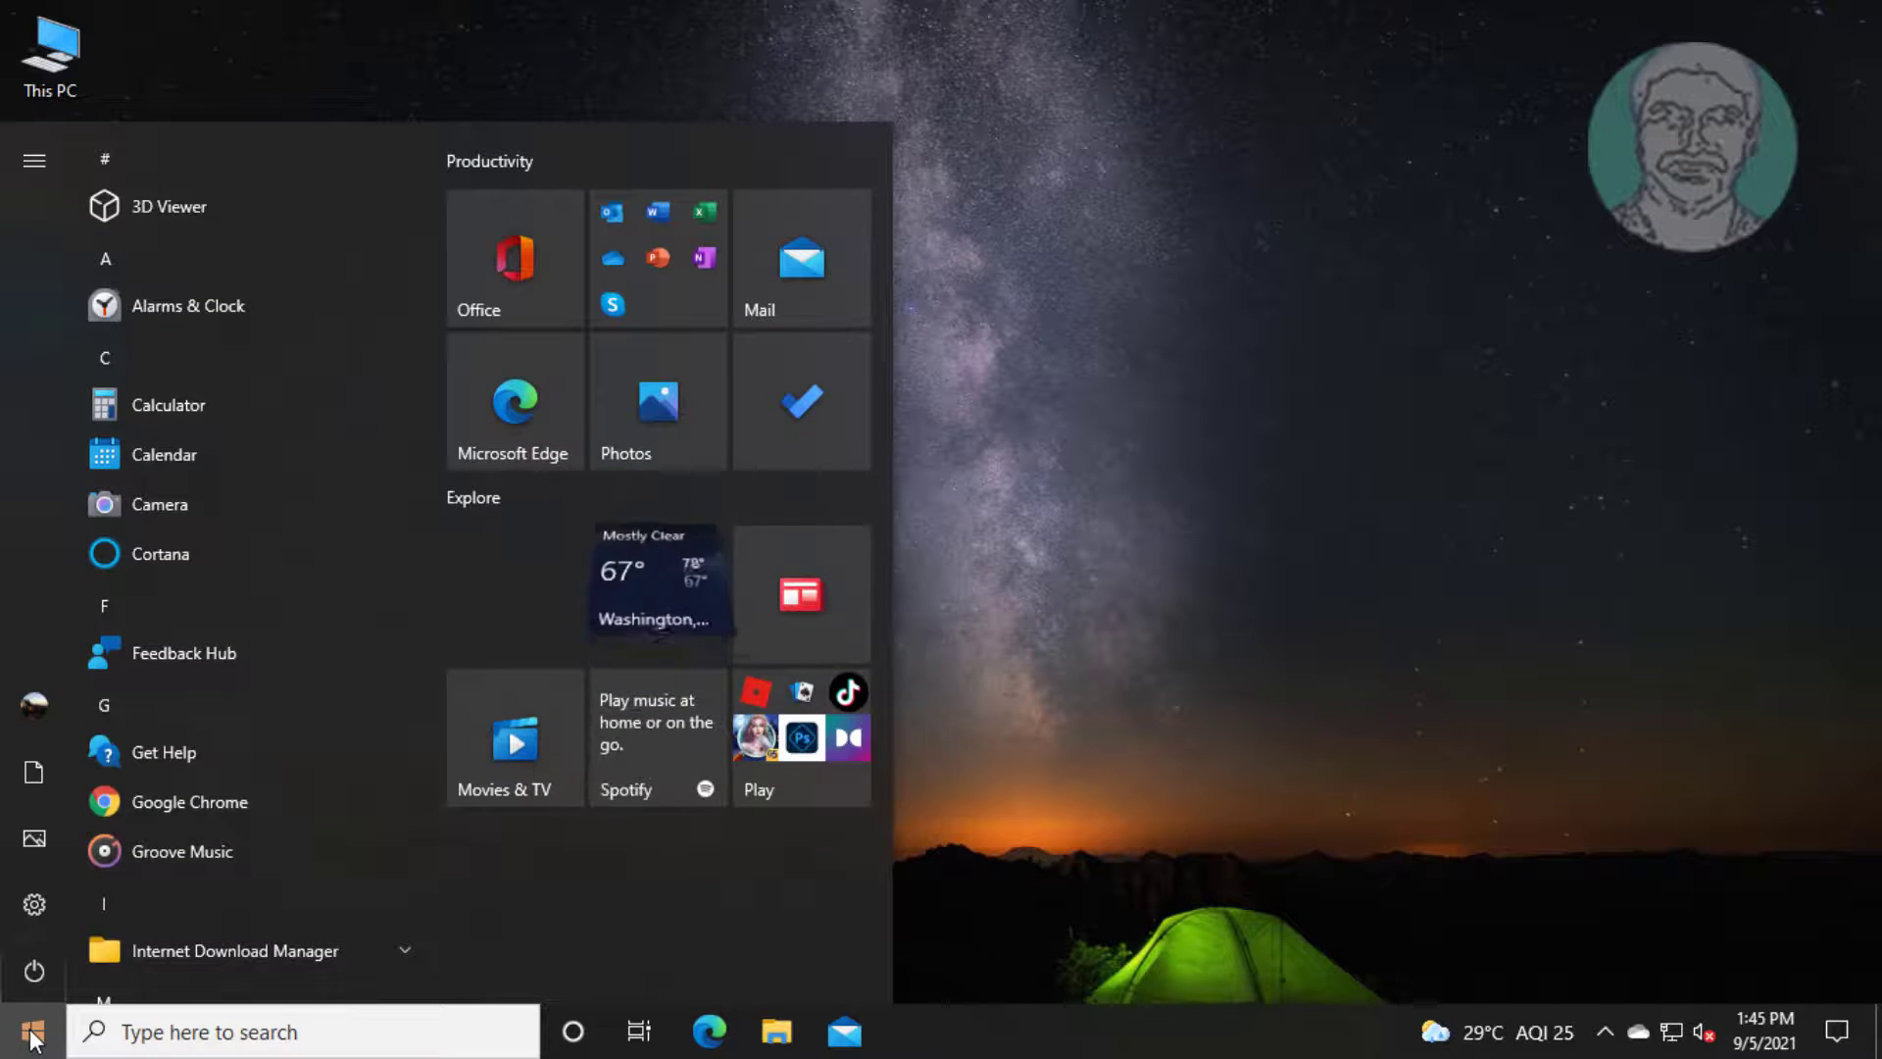
{"action": "left_click", "coordinate": [30, 974]}
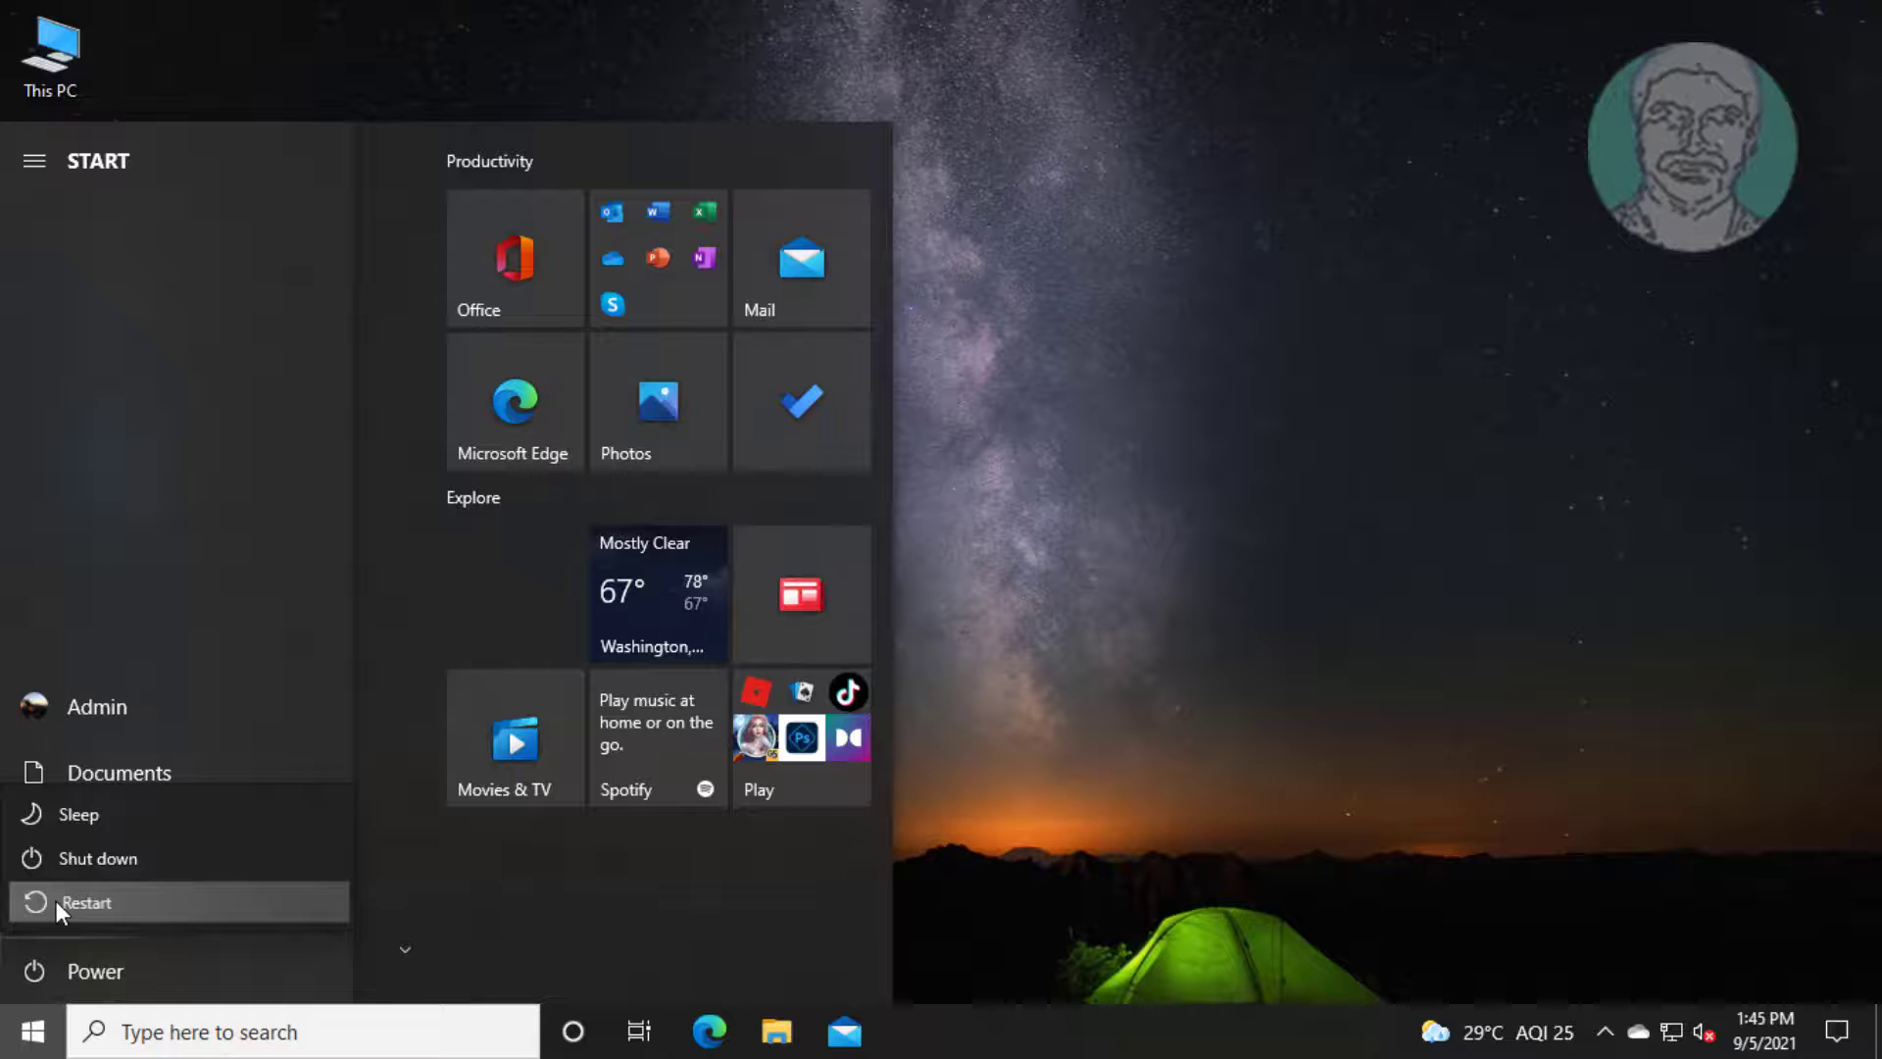
{"action": "key", "text": "Escape"}
{"action": "left_click", "coordinate": [1486, 740]}
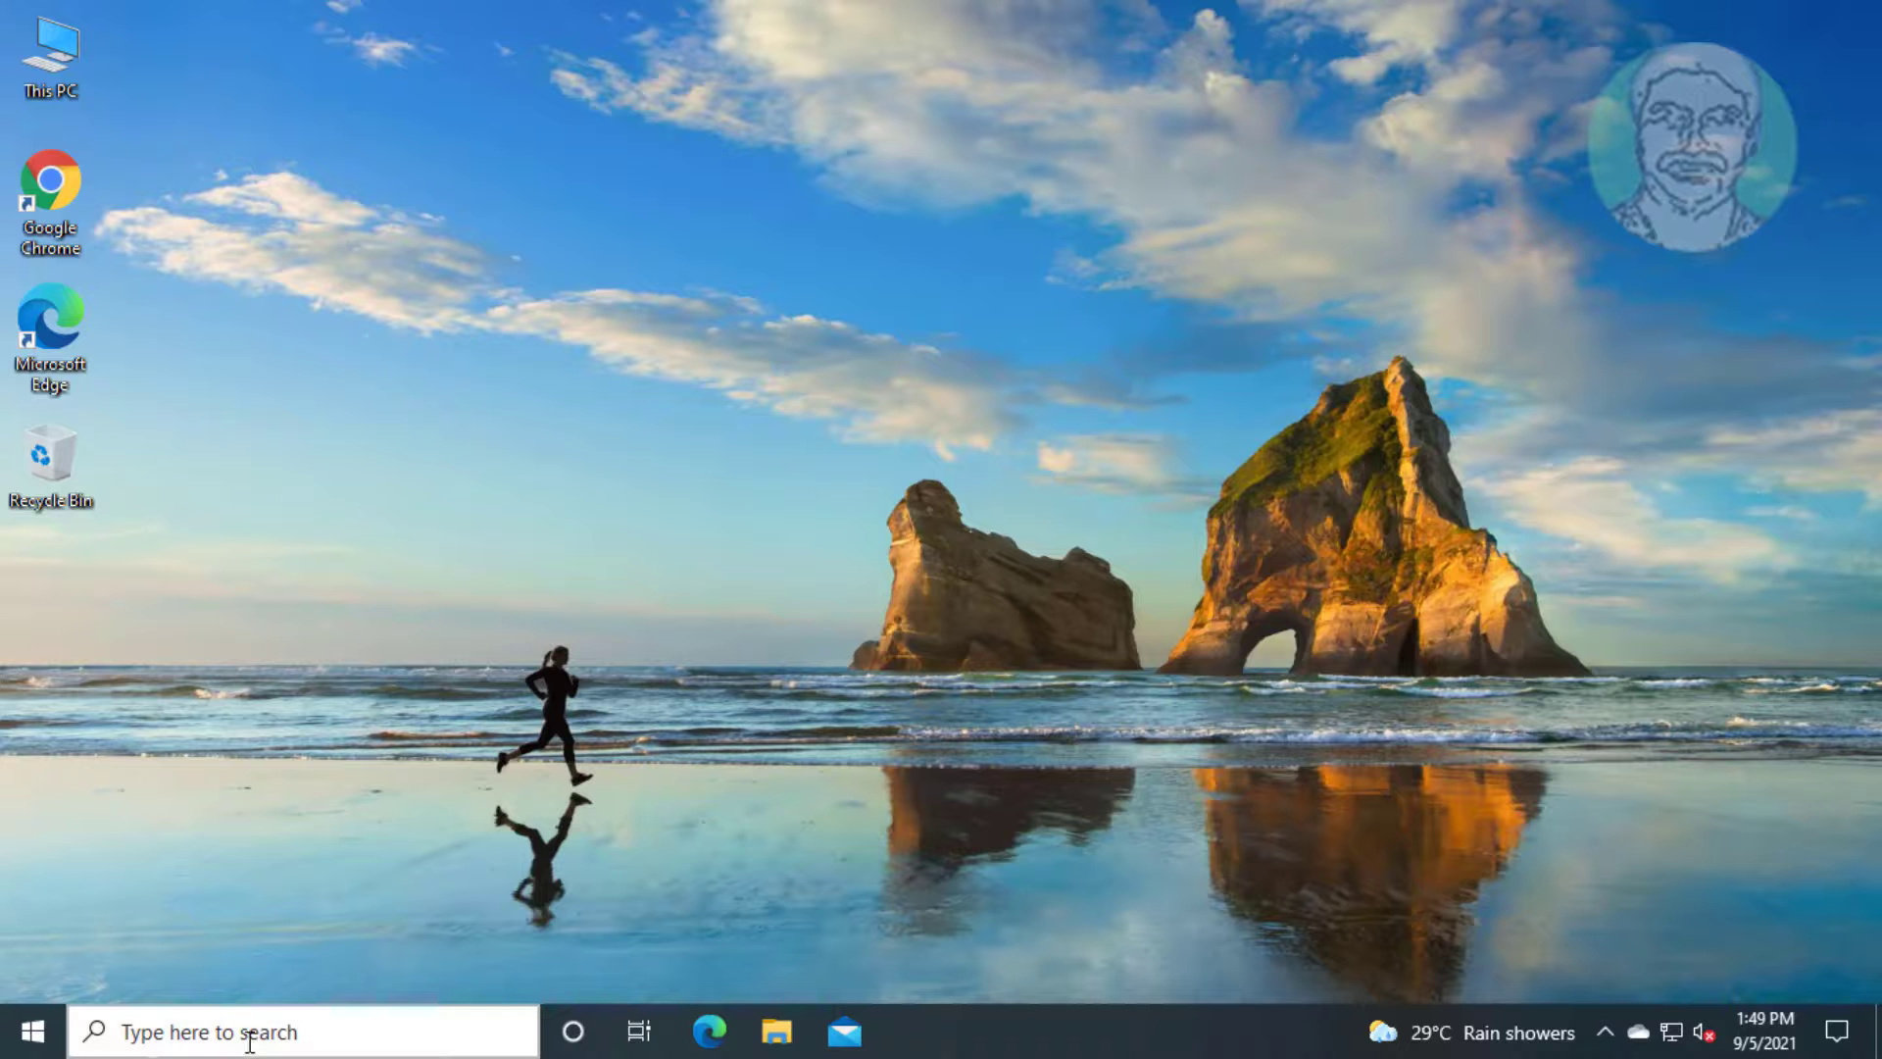
Search 'memory diagnostic' and launch Windows Memory Diagnostic to check memory for errors.
{"action": "left_click", "coordinate": [250, 1041]}
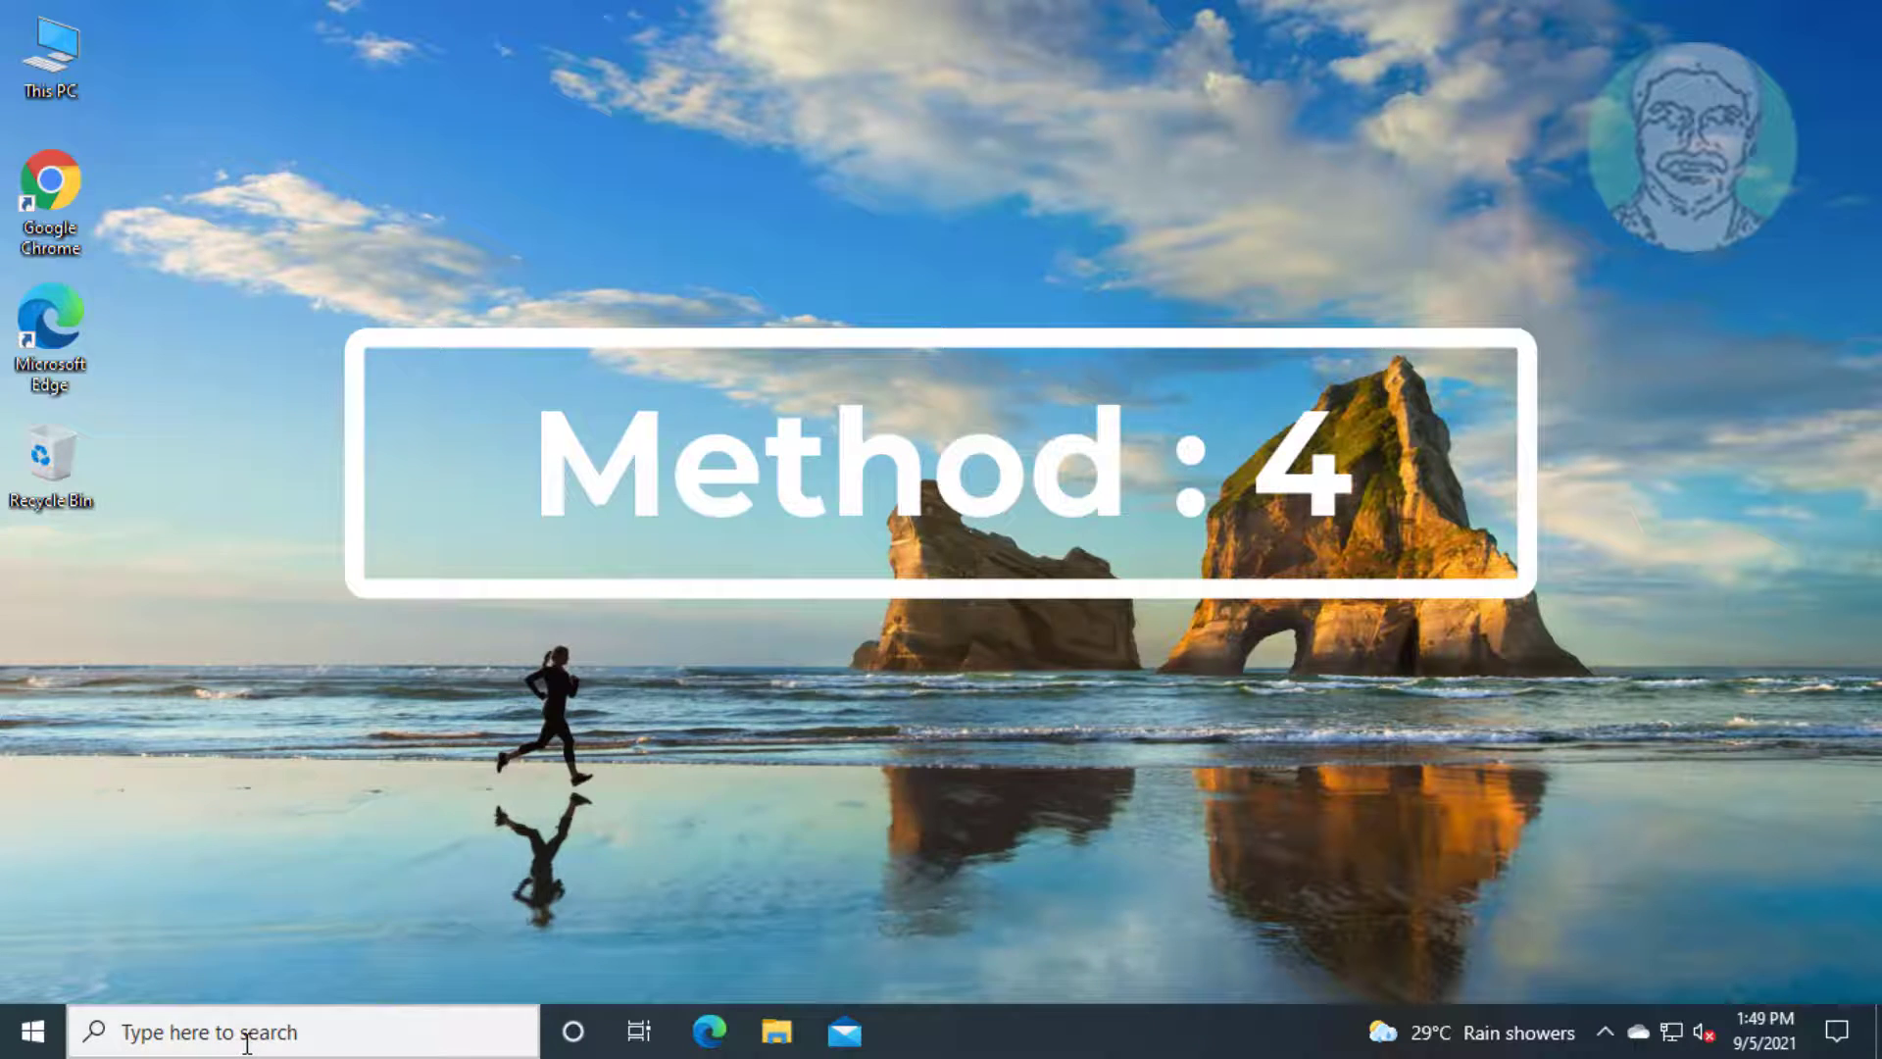
{"action": "type", "text": "me"}
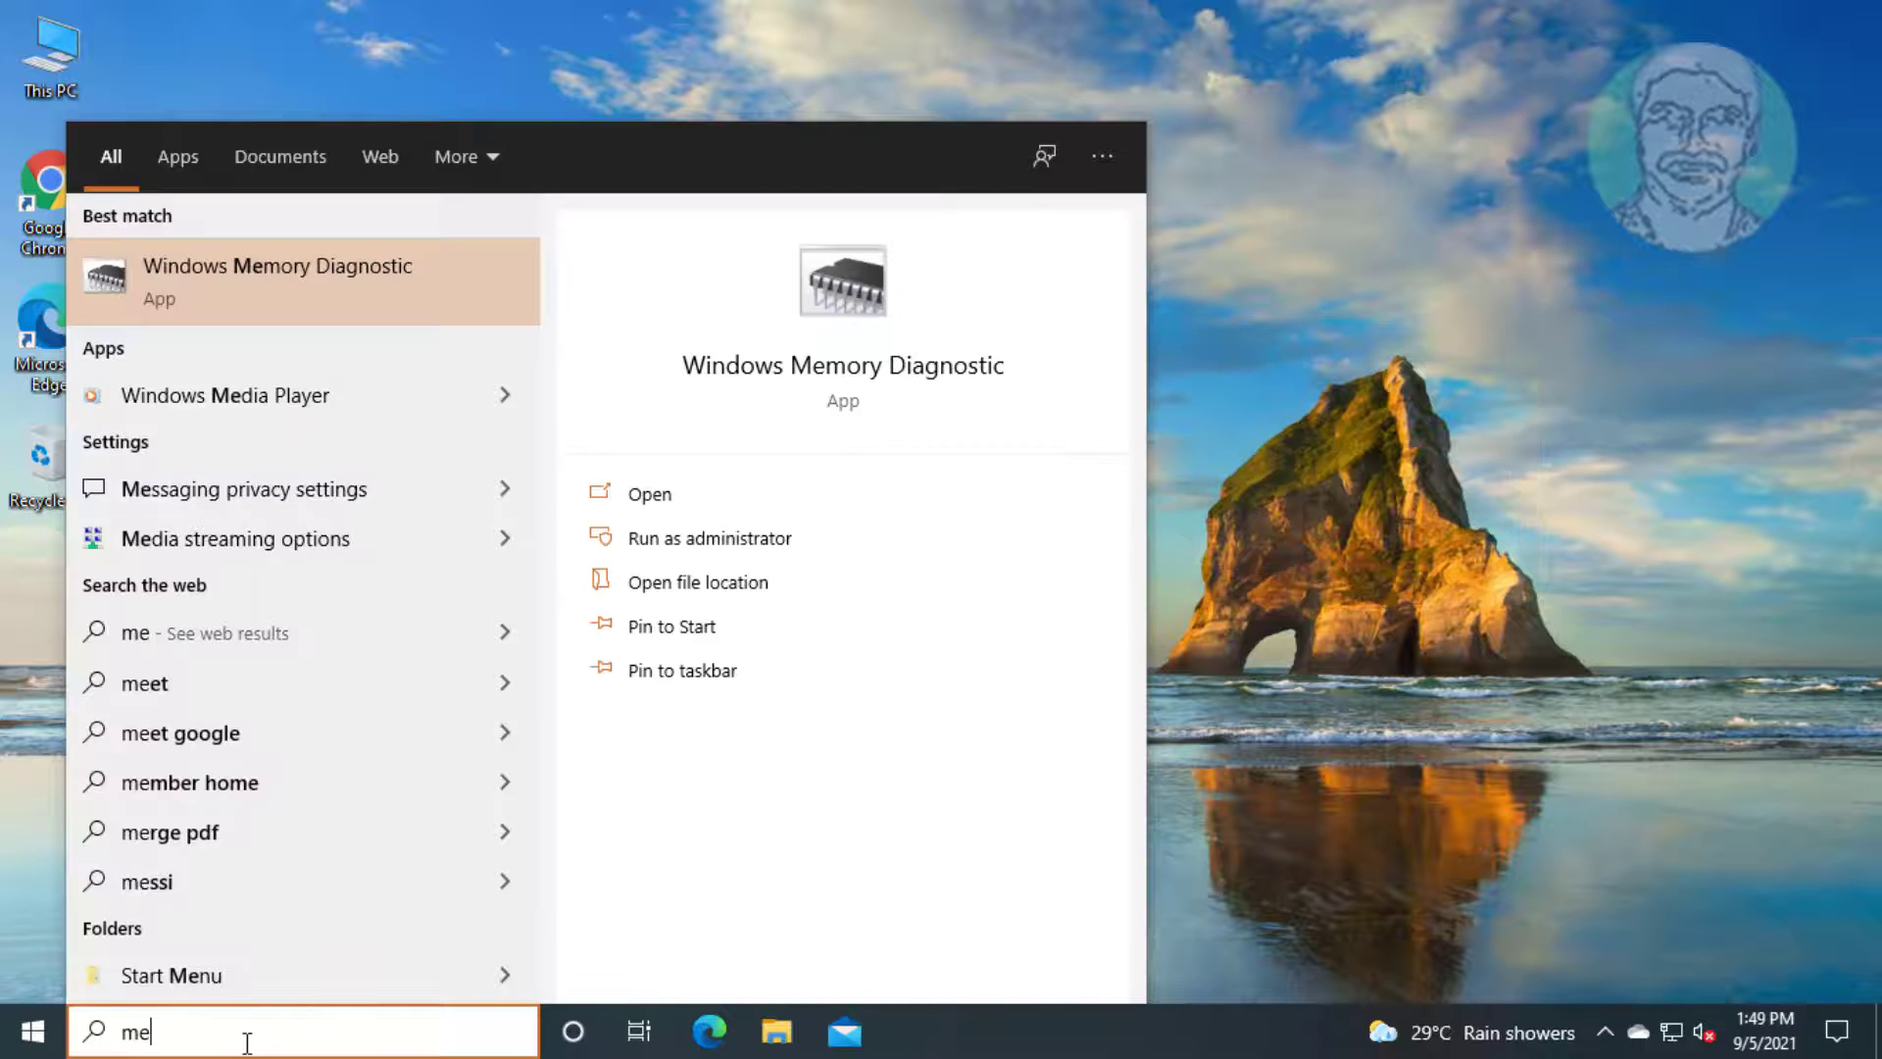
{"action": "type", "text": "mory dia"}
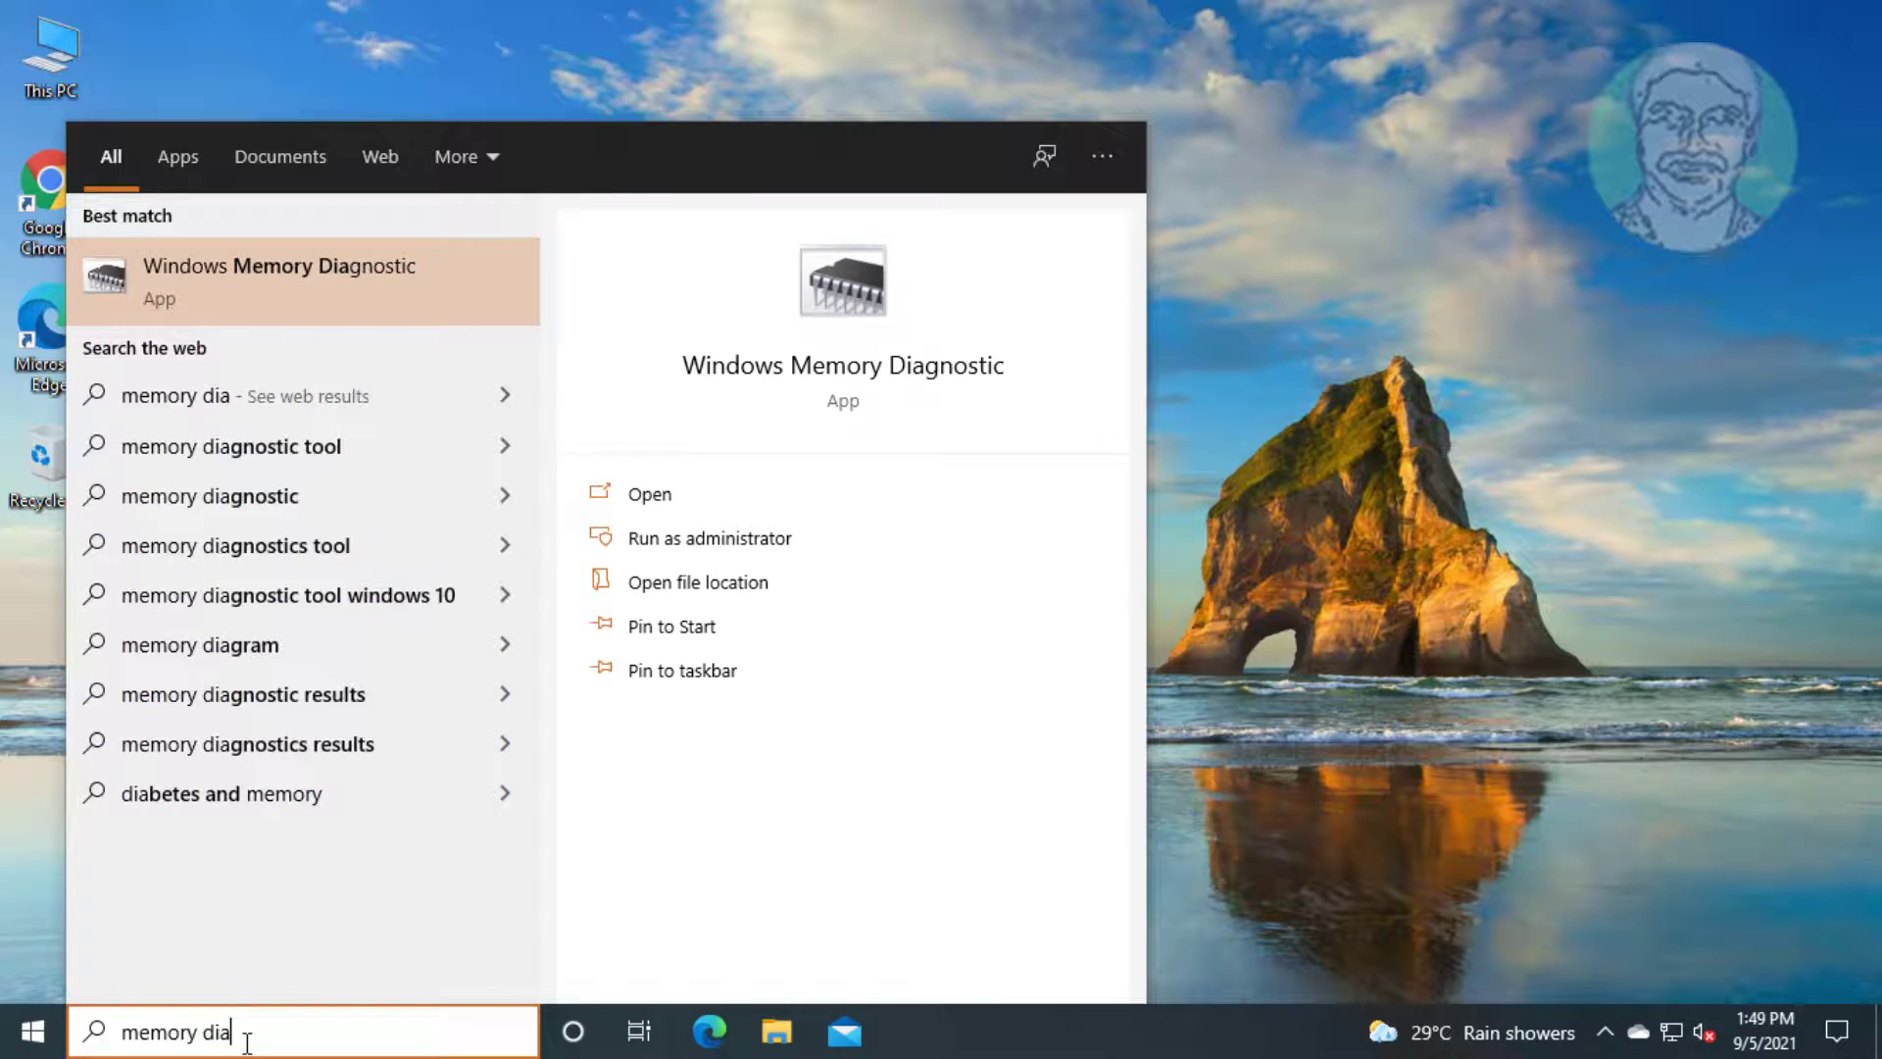
{"action": "type", "text": "gnostic"}
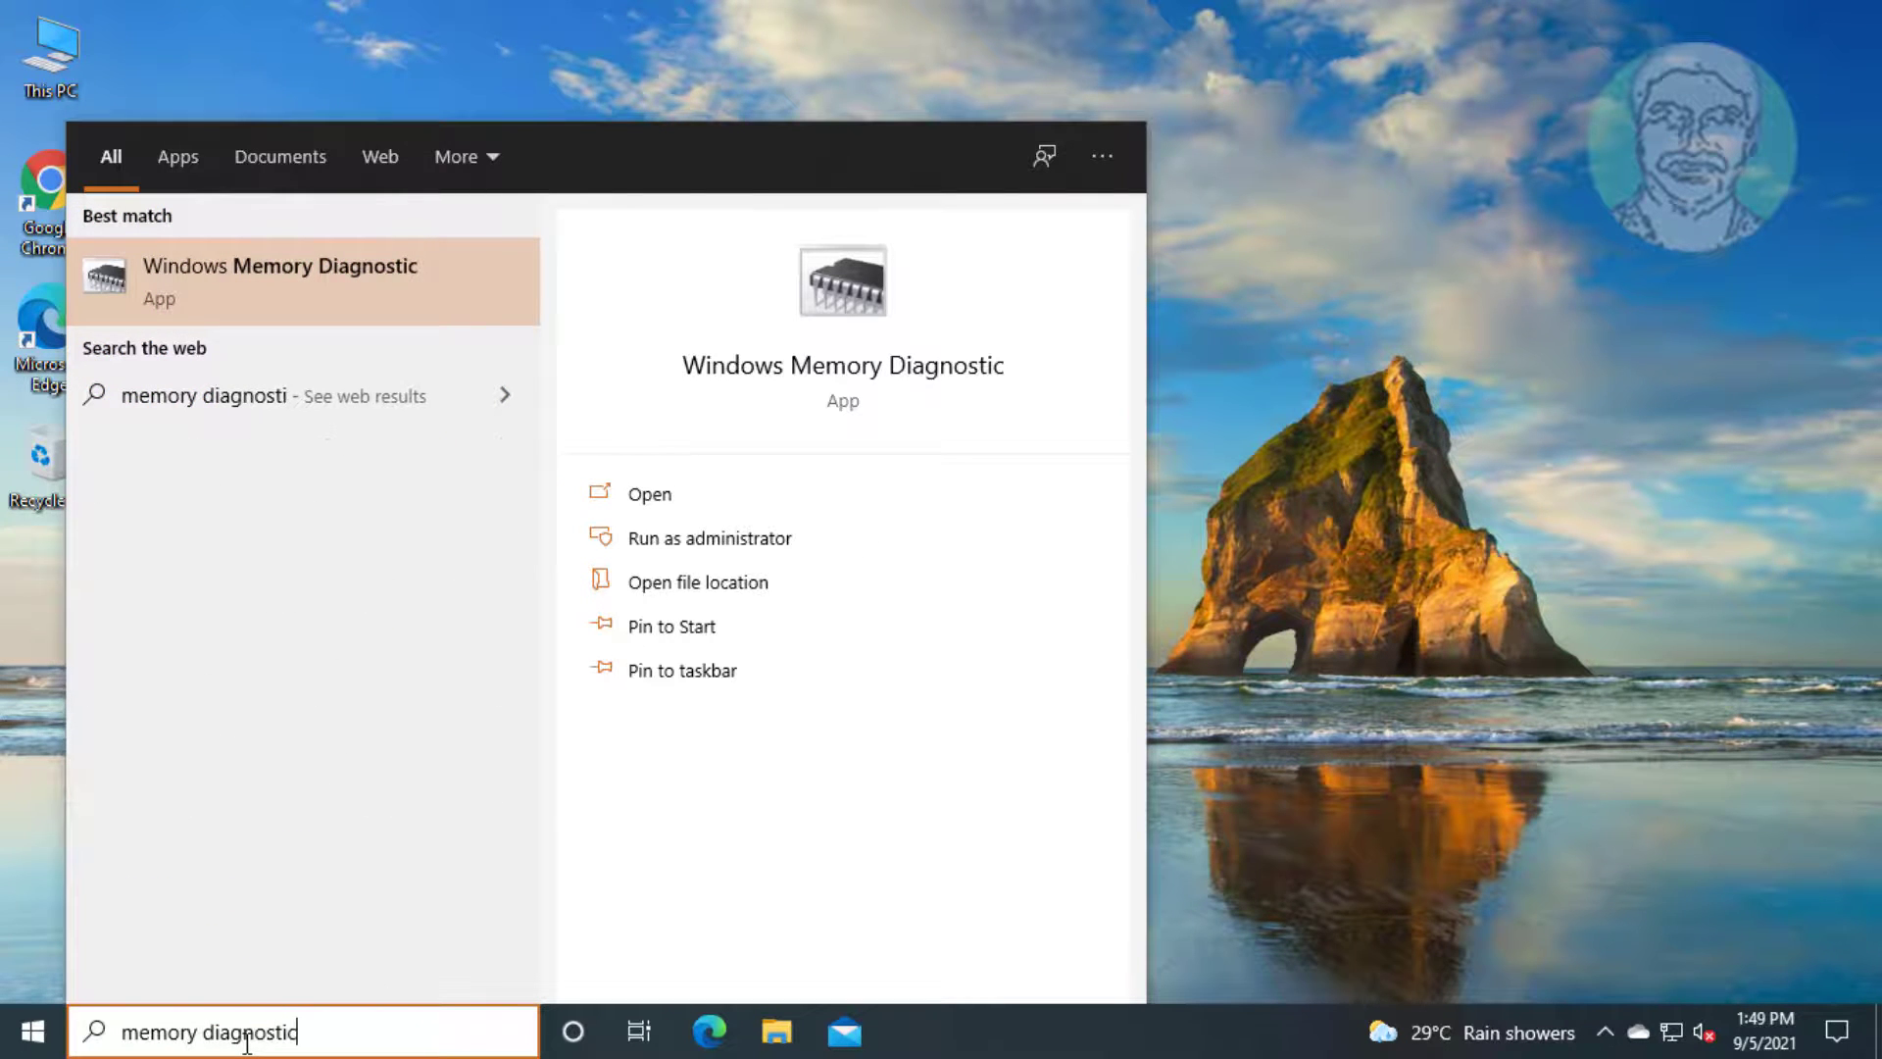
{"action": "left_click", "coordinate": [306, 284]}
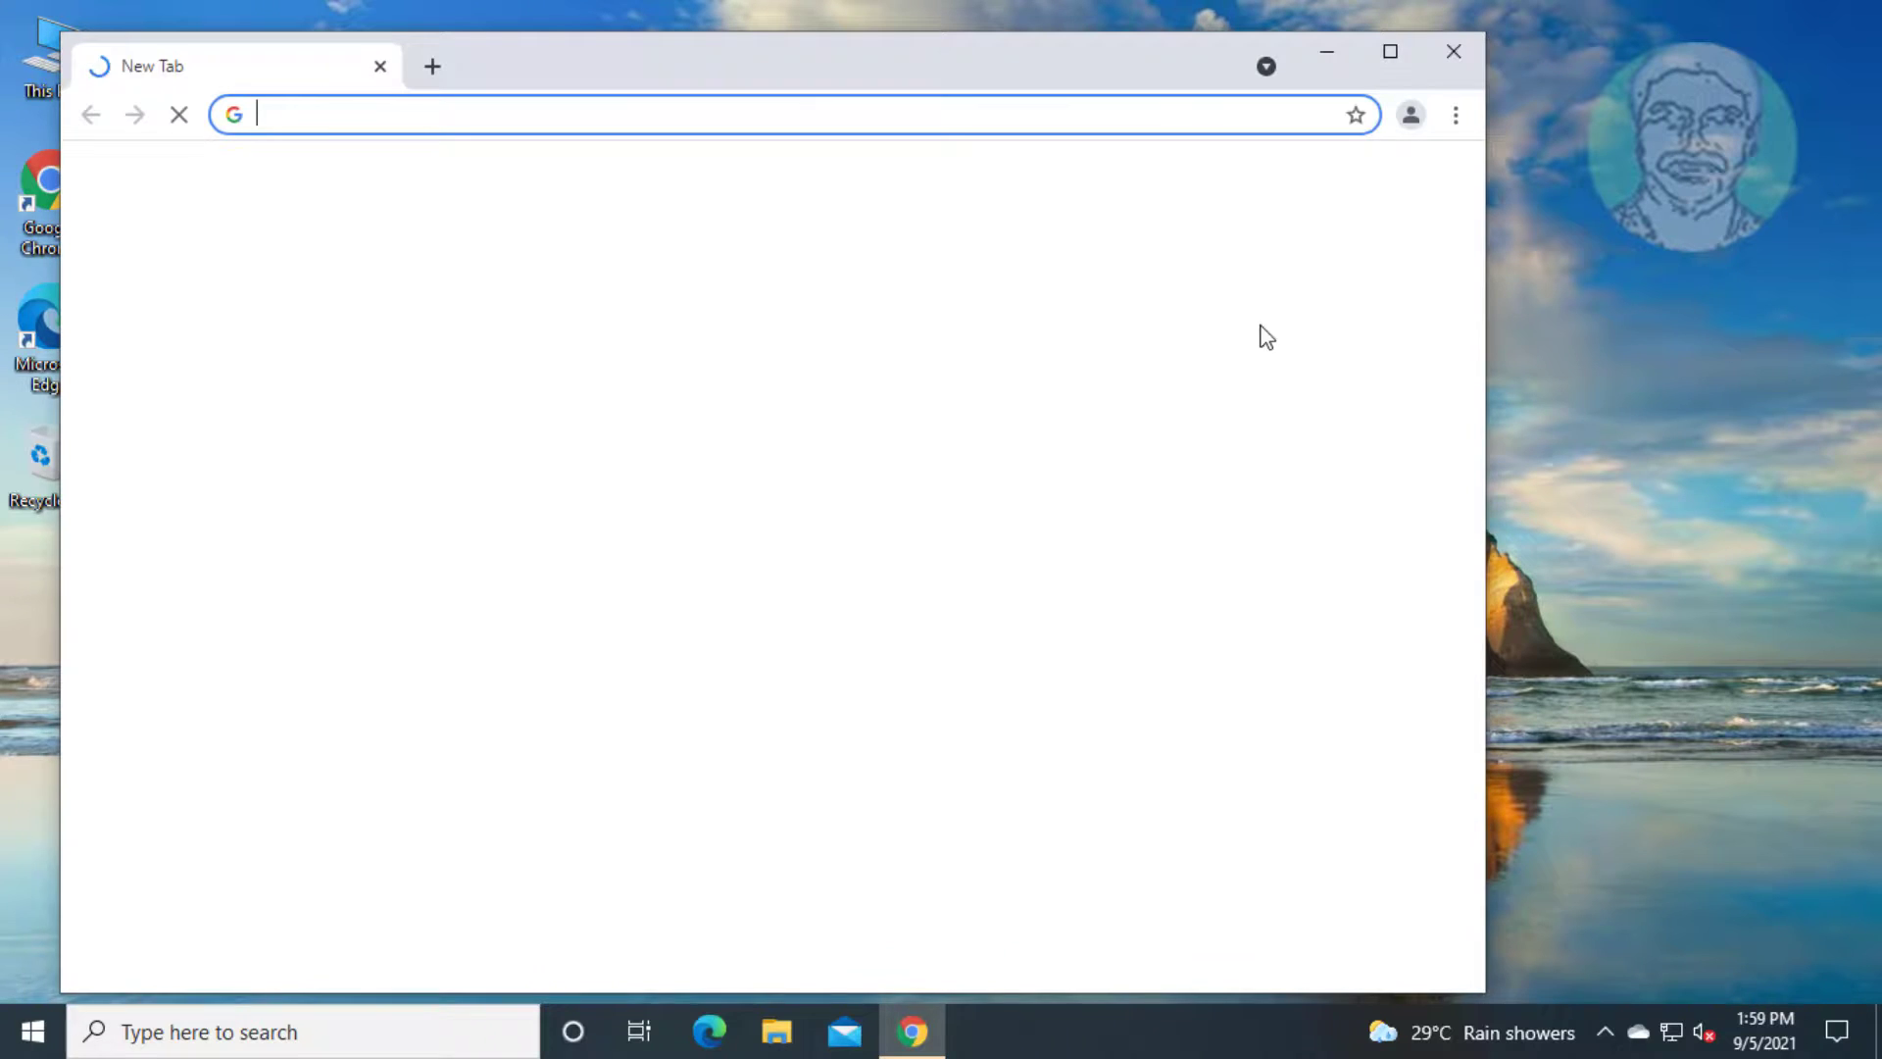
Maximize Chrome and reach Microsoft's Download Windows 10 page via a 'windows 10 download' search.
{"action": "left_click", "coordinate": [1392, 53]}
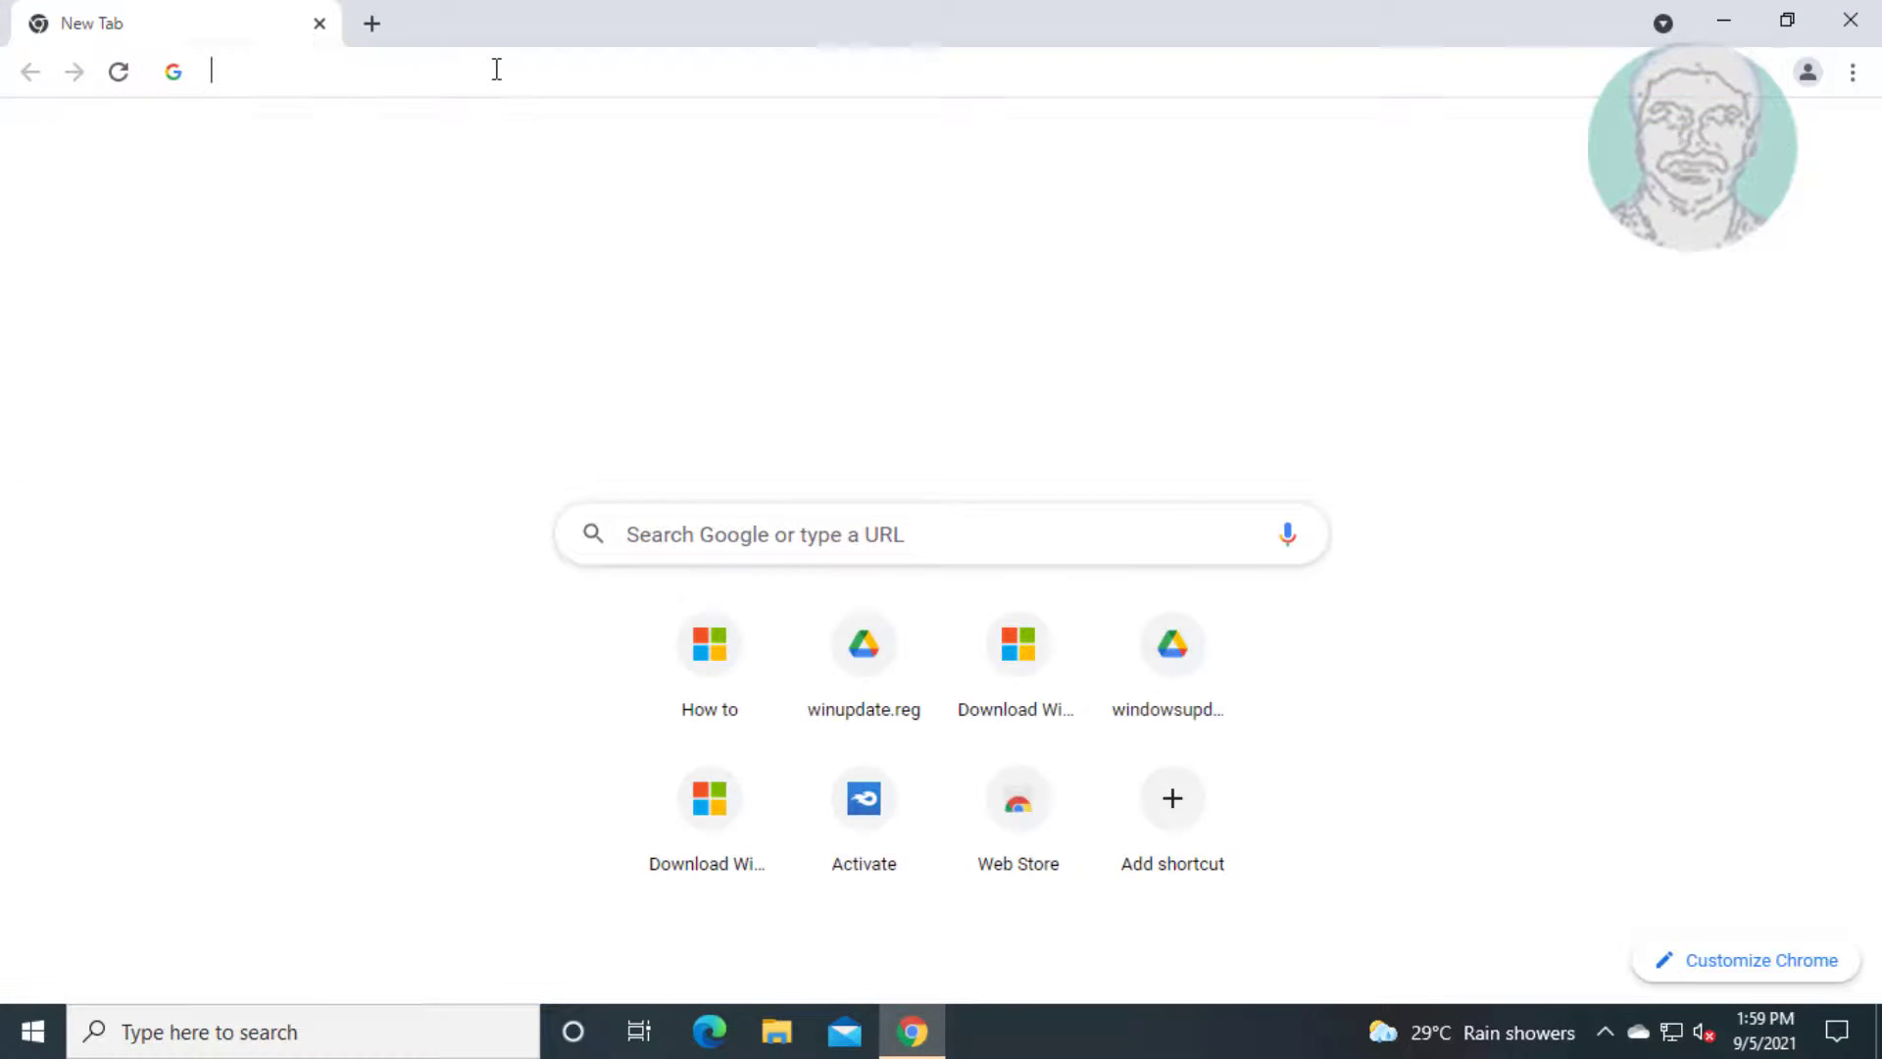
{"action": "type", "text": "window"}
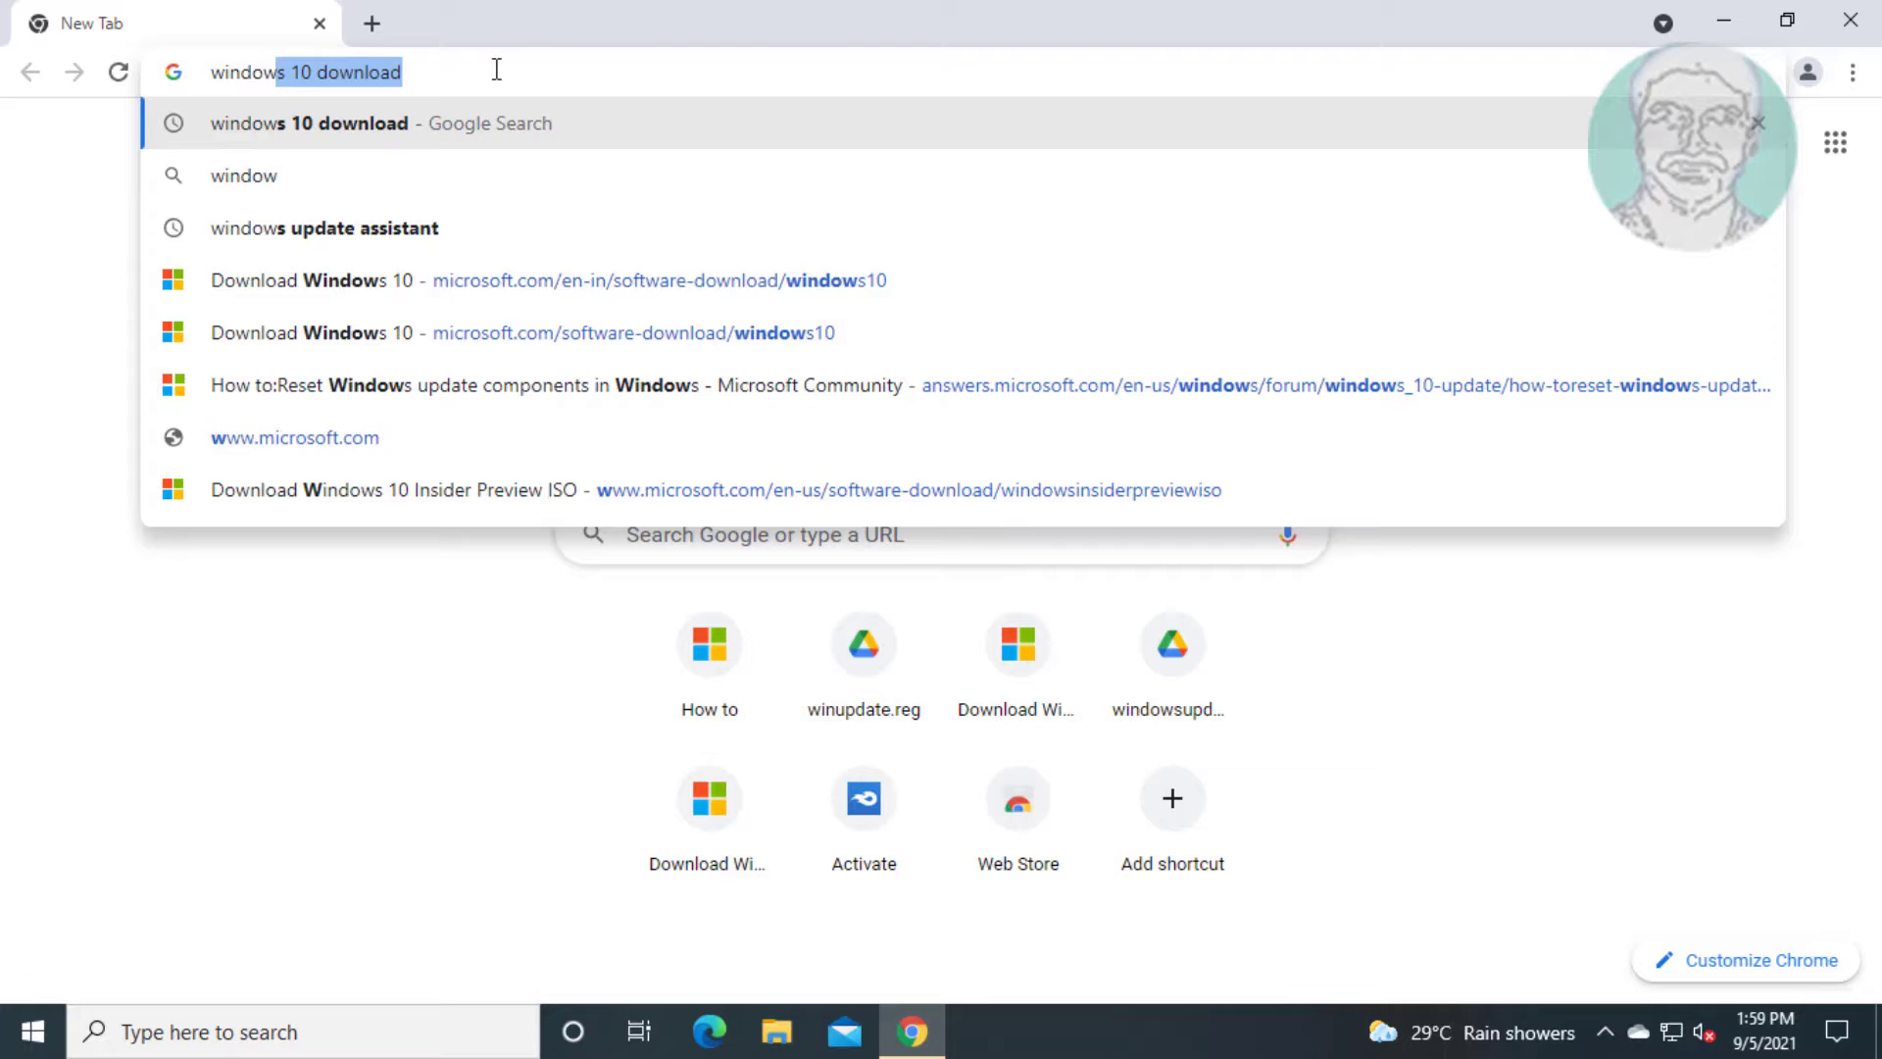
{"action": "type", "text": "s 10 download"}
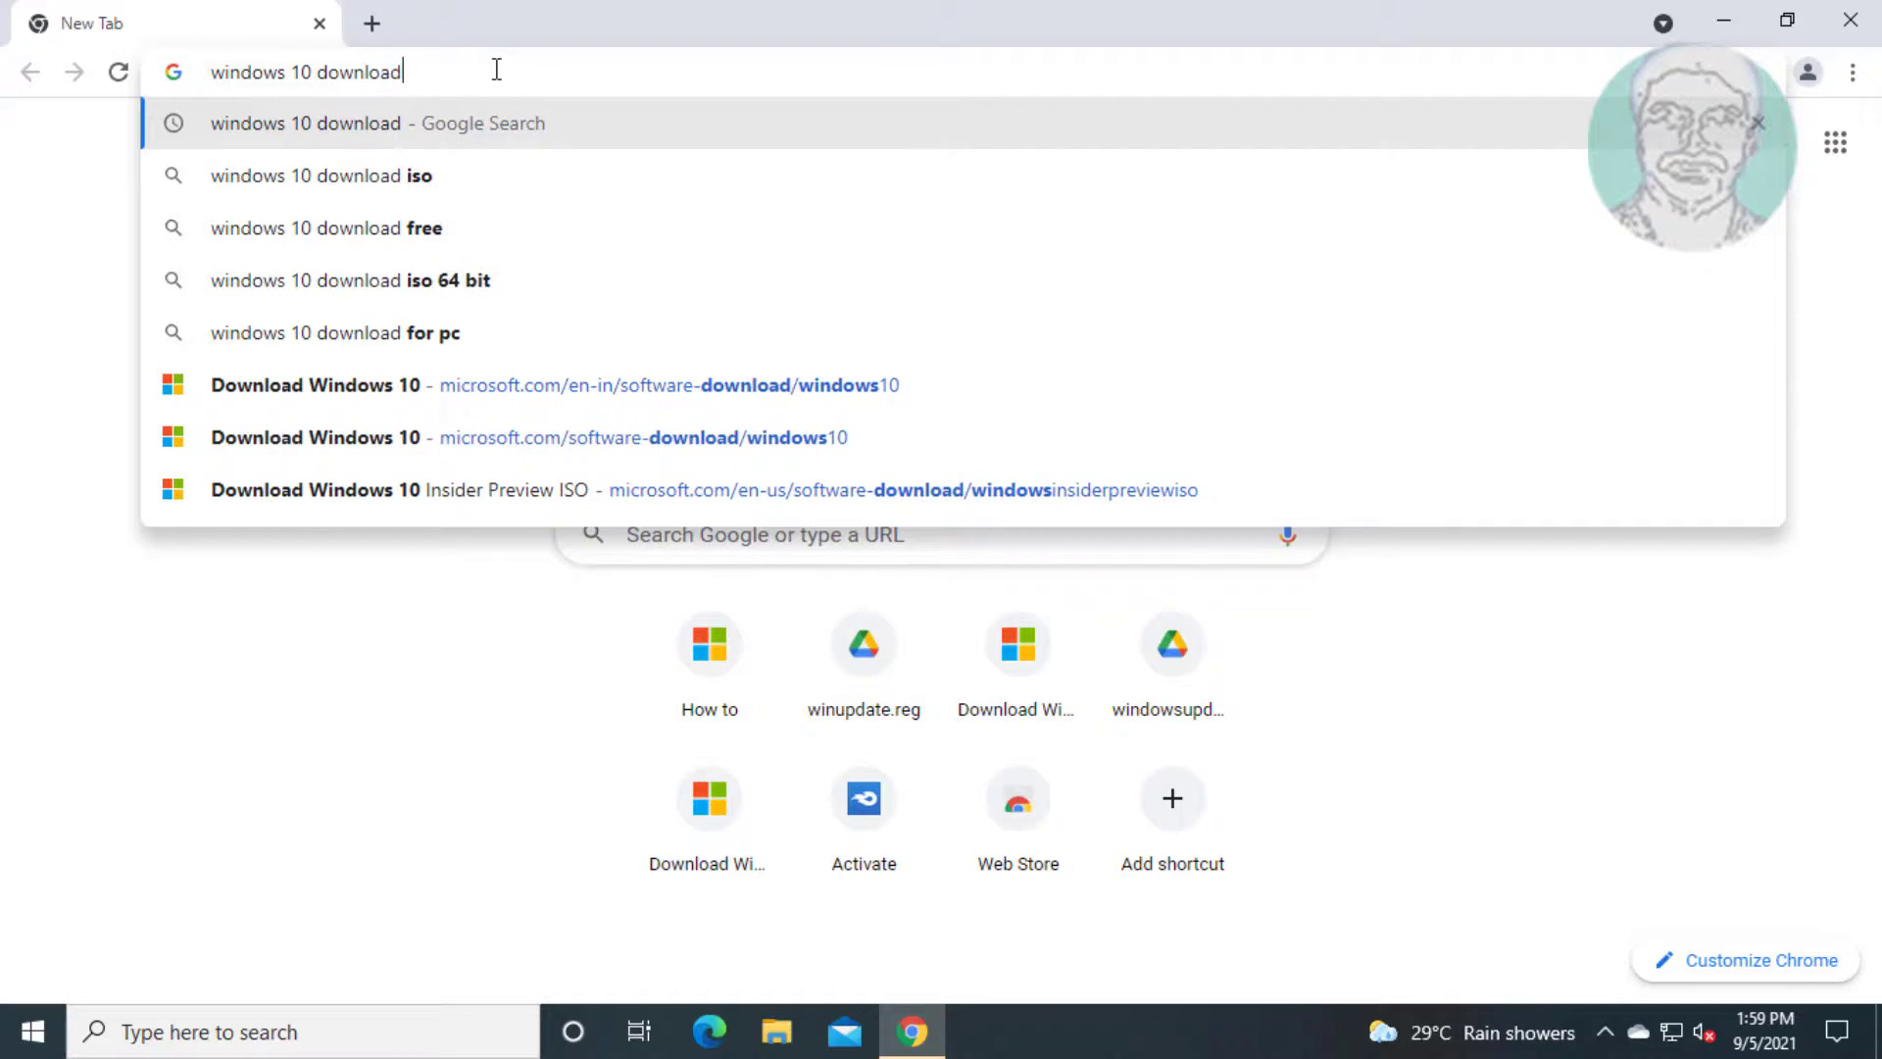
{"action": "key", "text": "Return"}
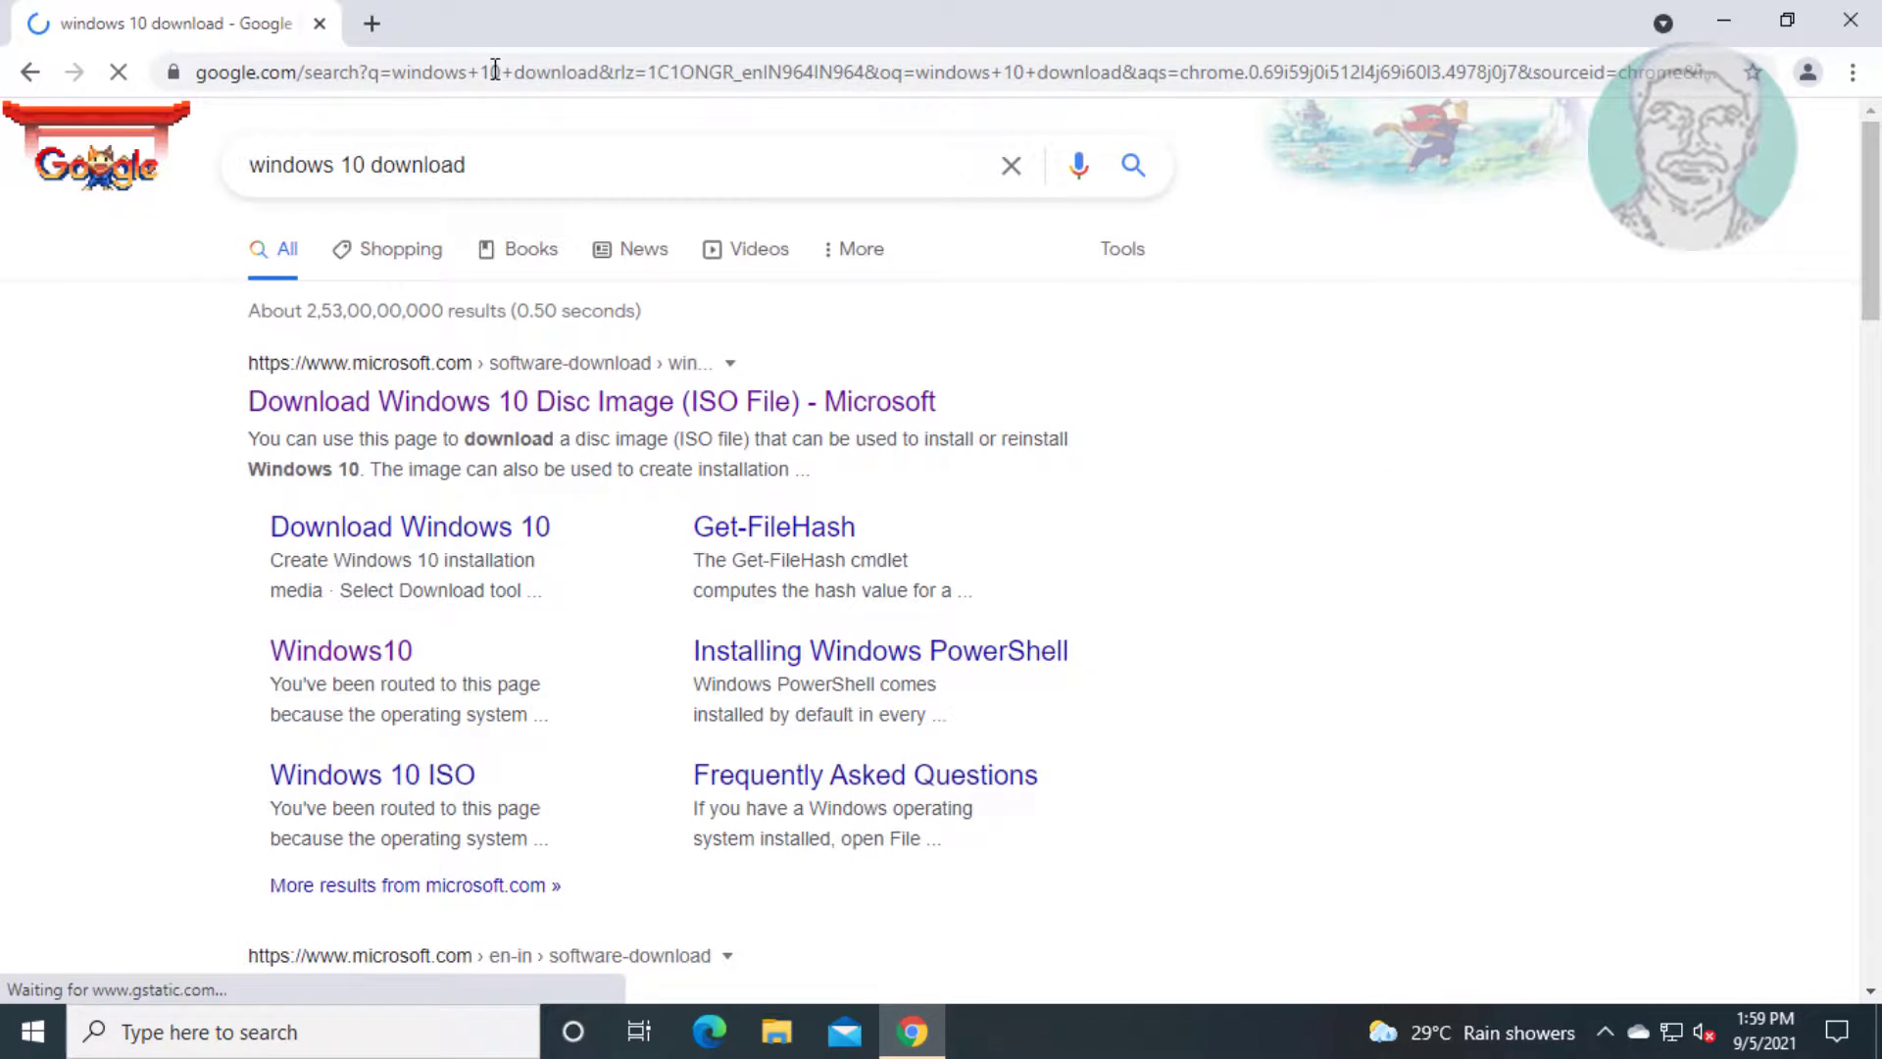
{"action": "left_click", "coordinate": [477, 404]}
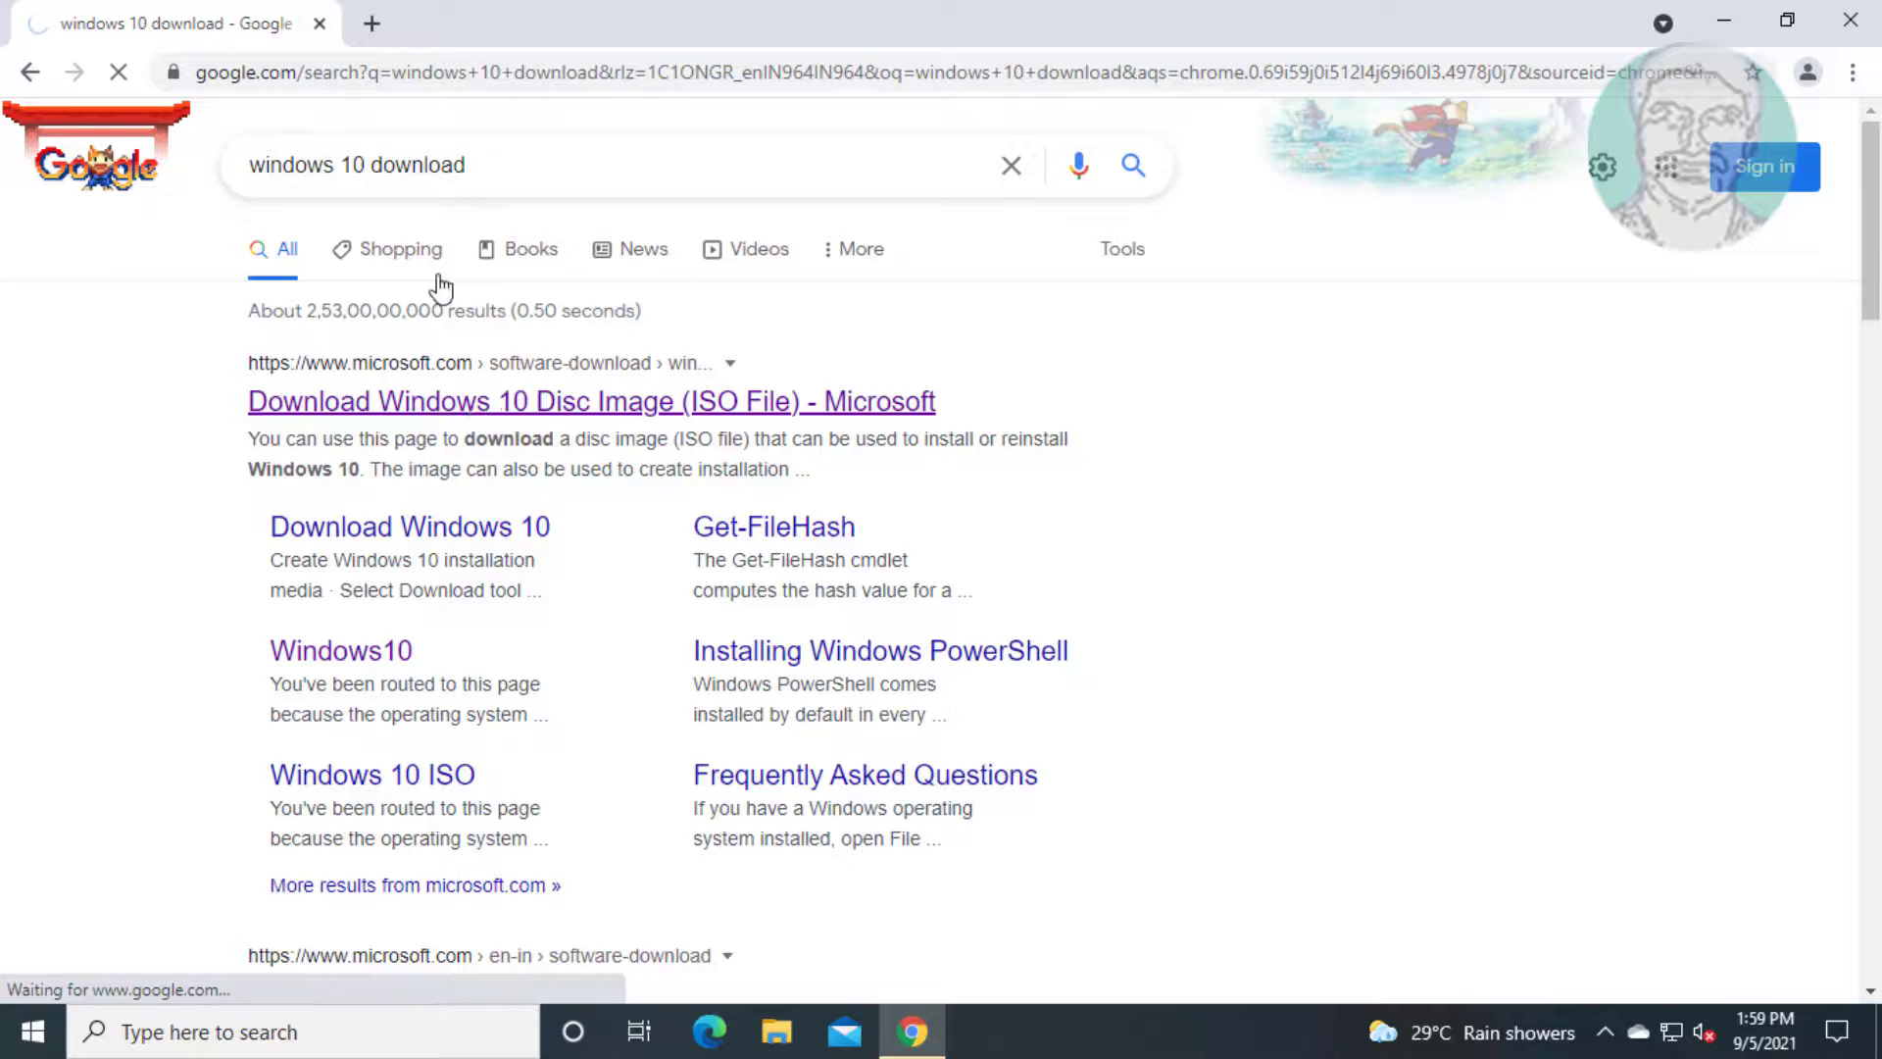
Download MediaCreationTool.exe with 'Download tool now' and open the downloaded file.
{"action": "scroll", "coordinate": [832, 837], "scroll_direction": "down", "scroll_amount": 8}
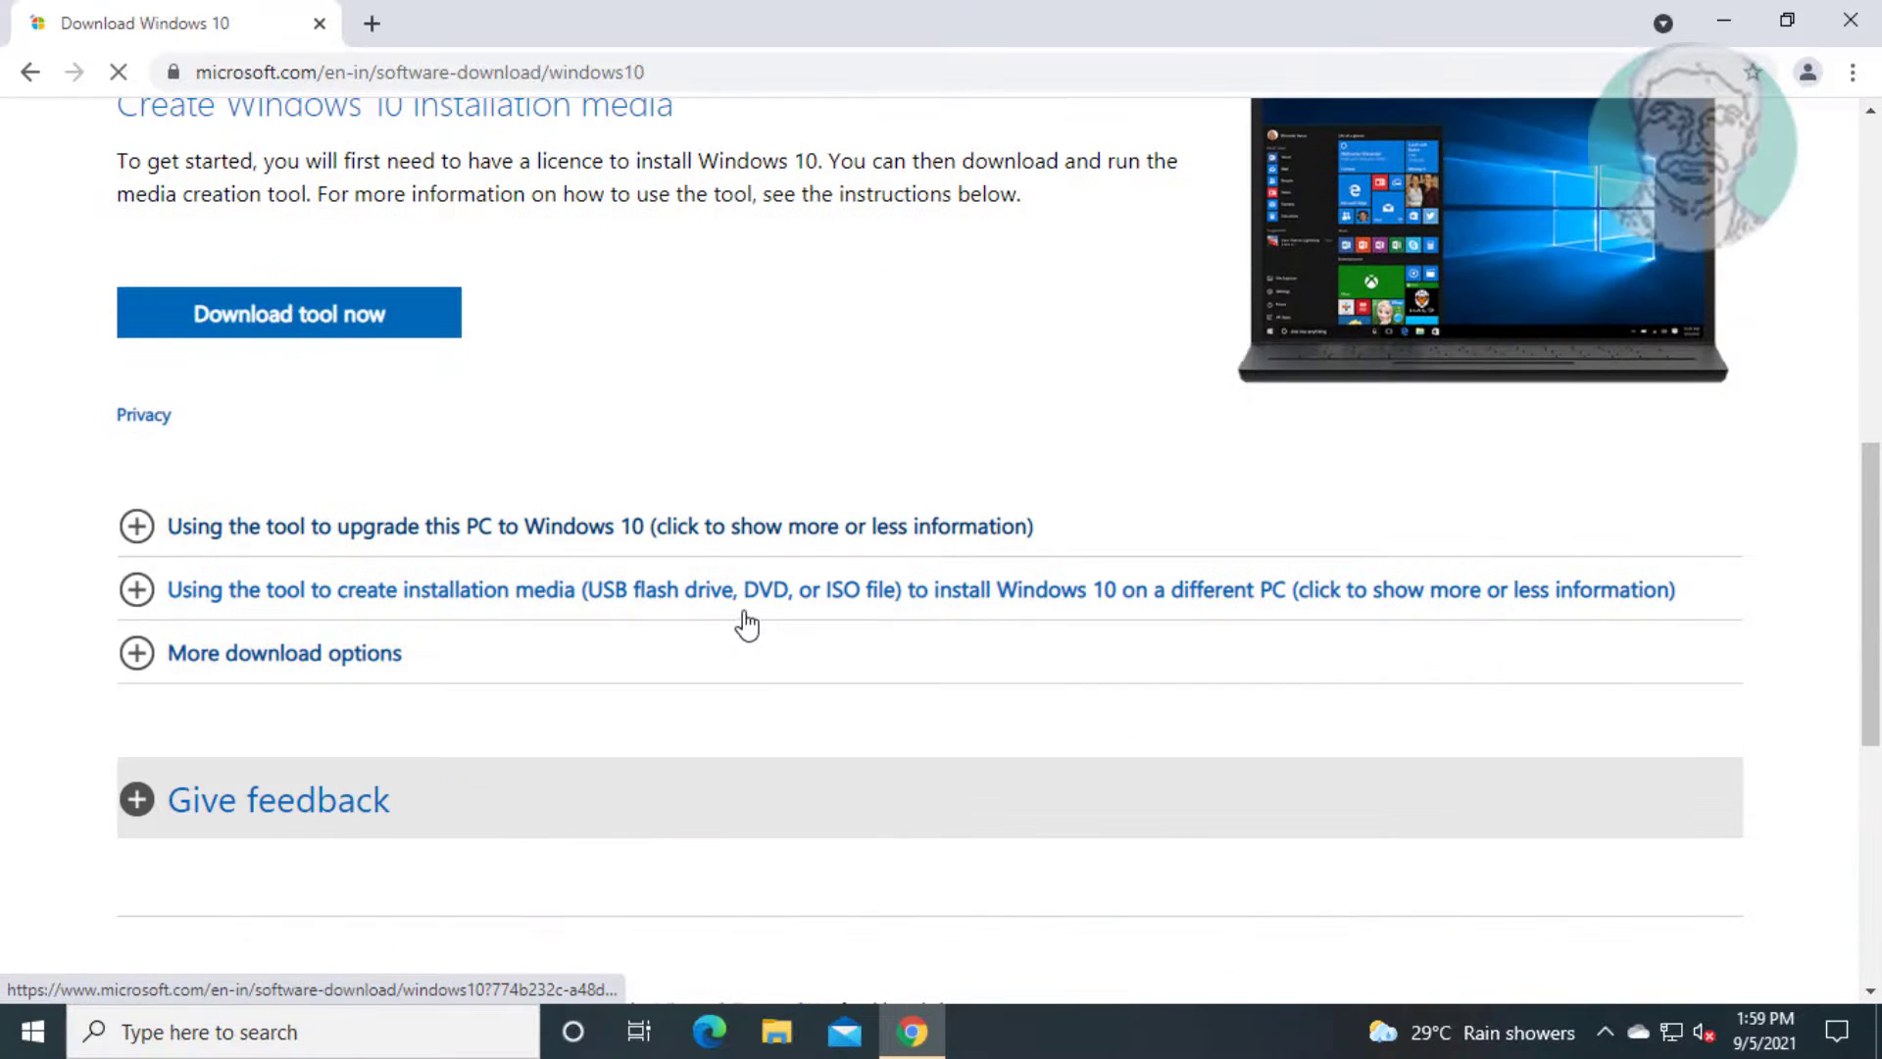
{"action": "left_click", "coordinate": [327, 327]}
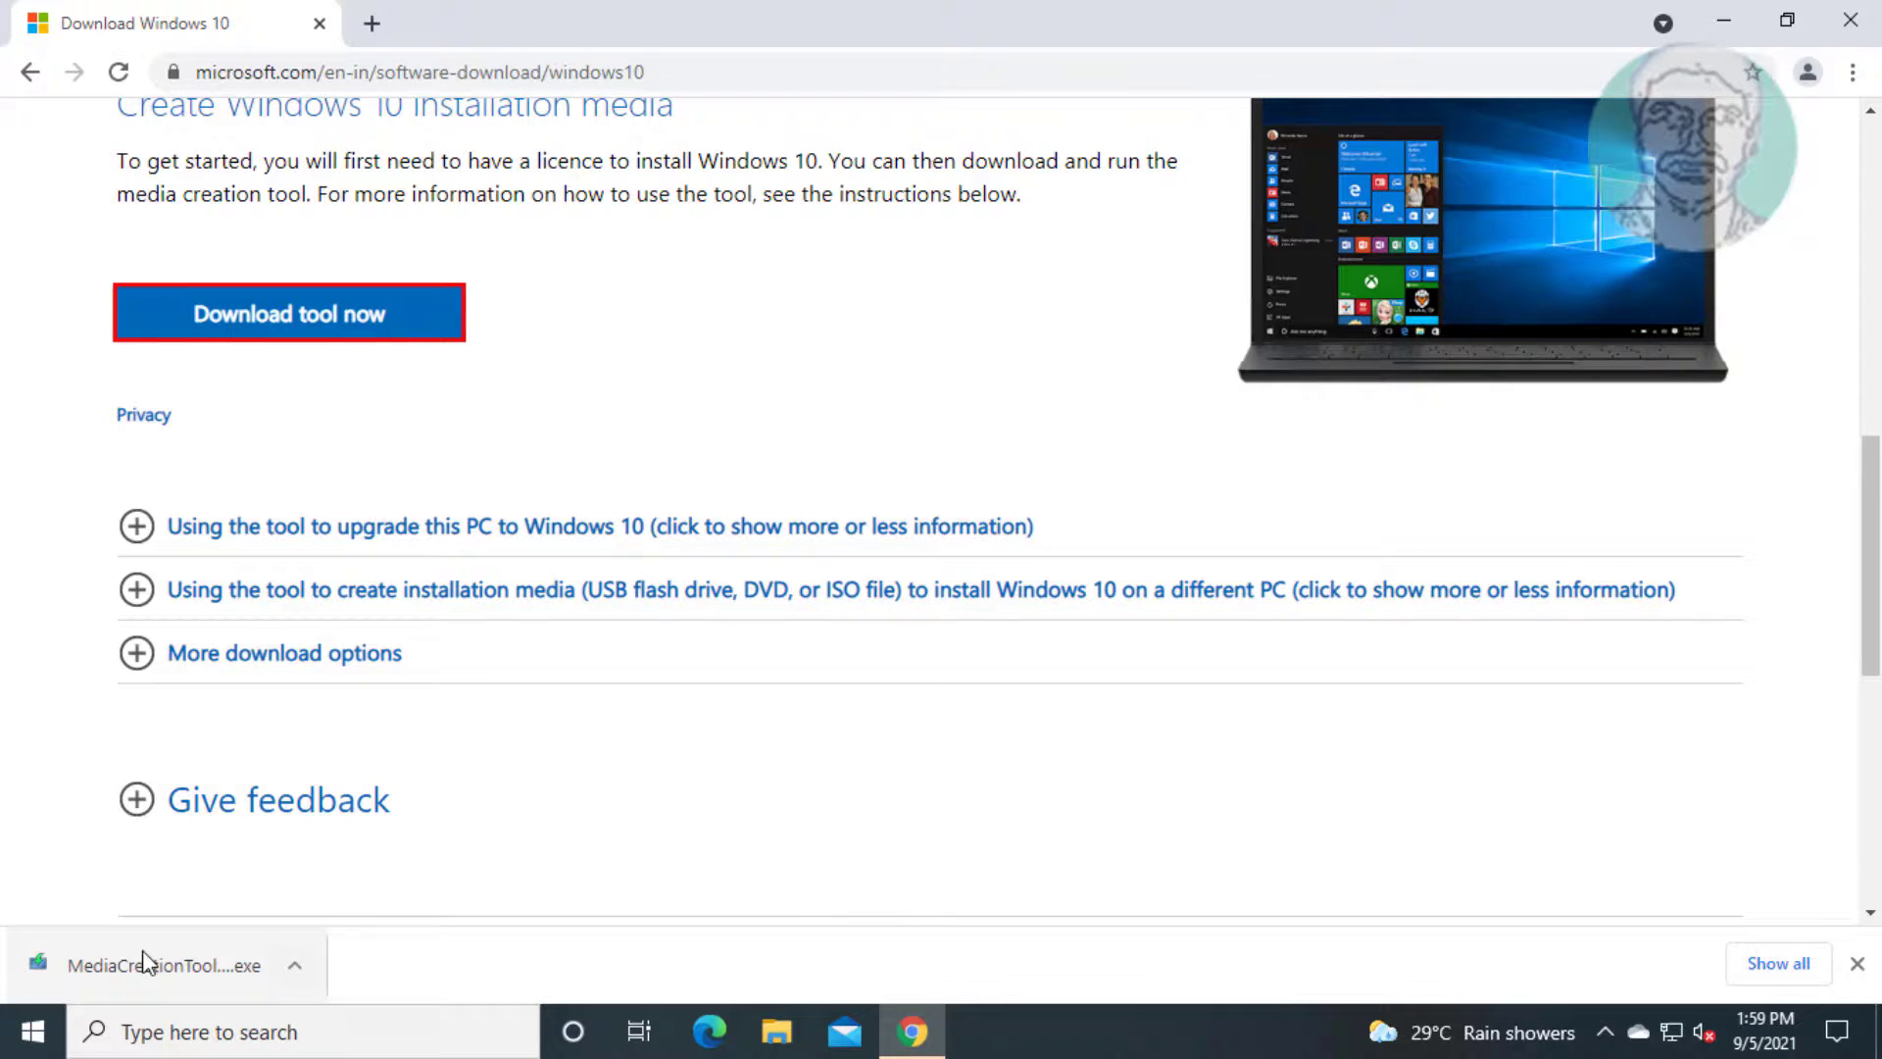
{"action": "left_click", "coordinate": [149, 985]}
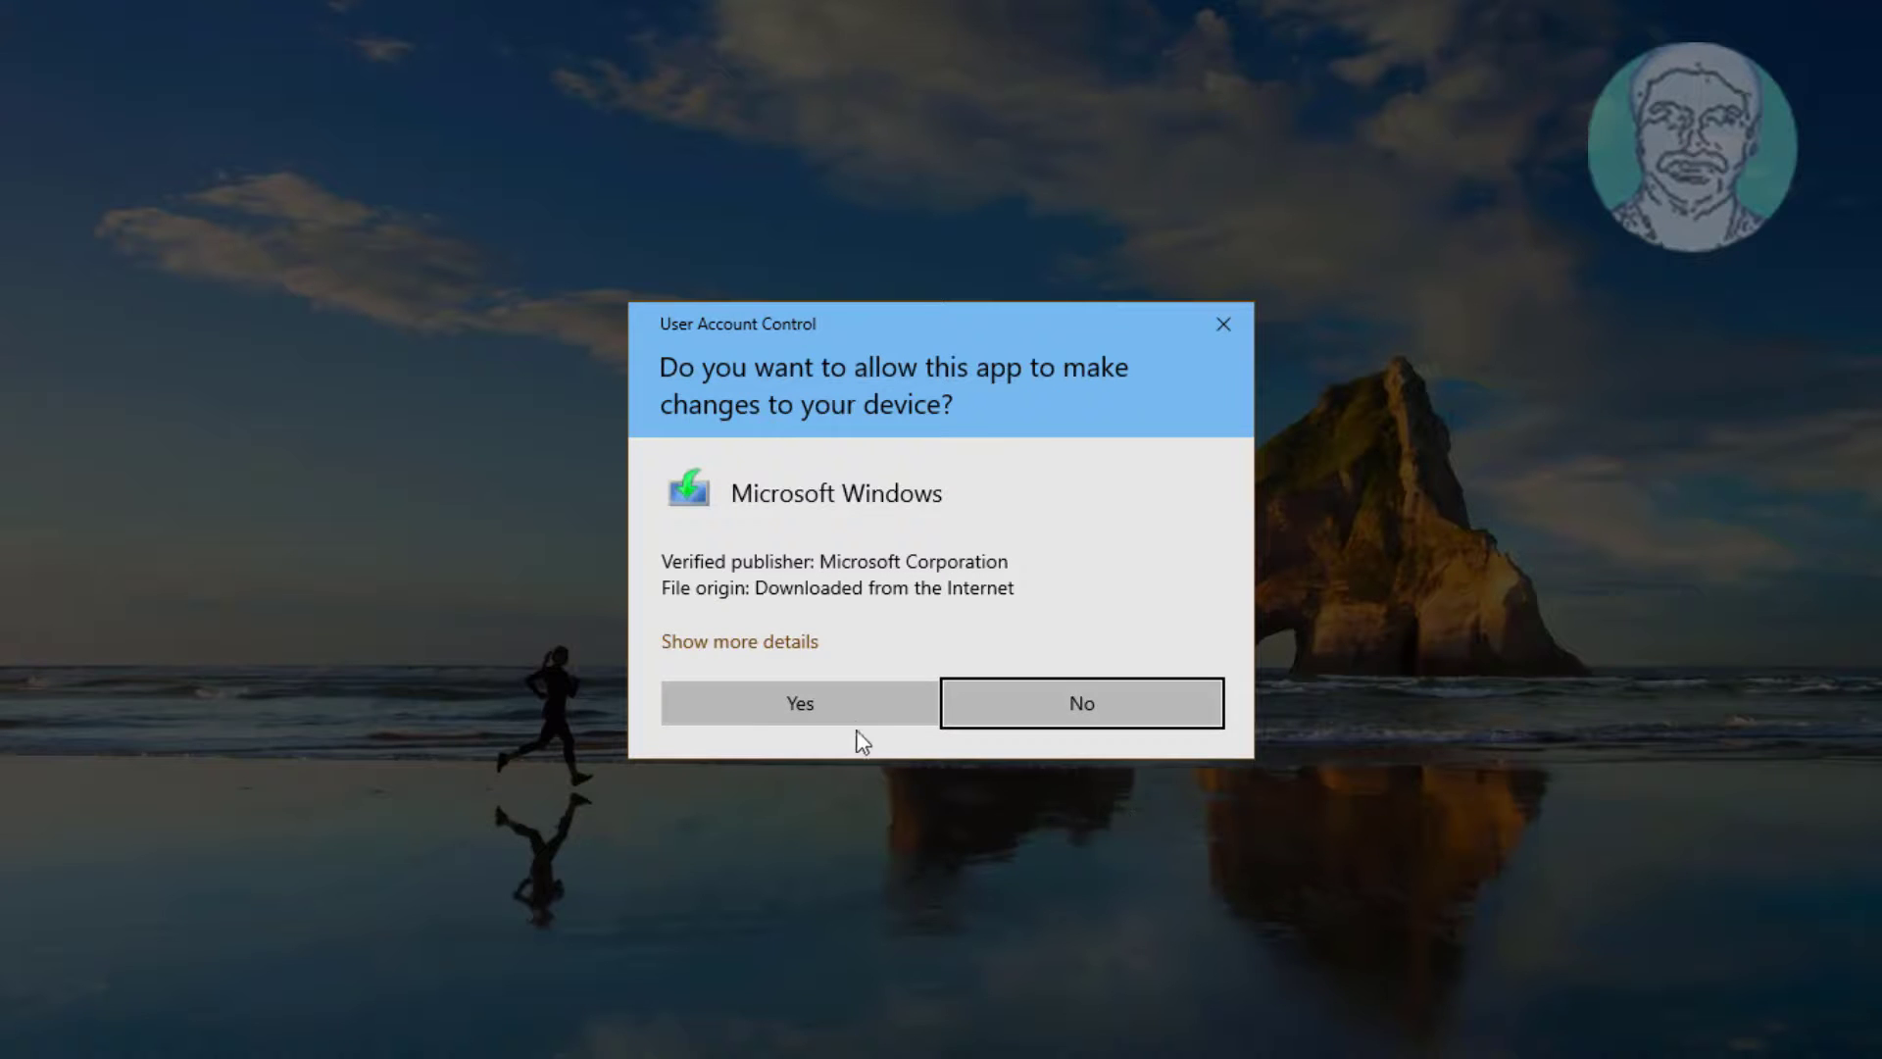
Allow the Media Creation Tool to run, accept the license terms, and choose to upgrade this PC now.
{"action": "left_click", "coordinate": [853, 721]}
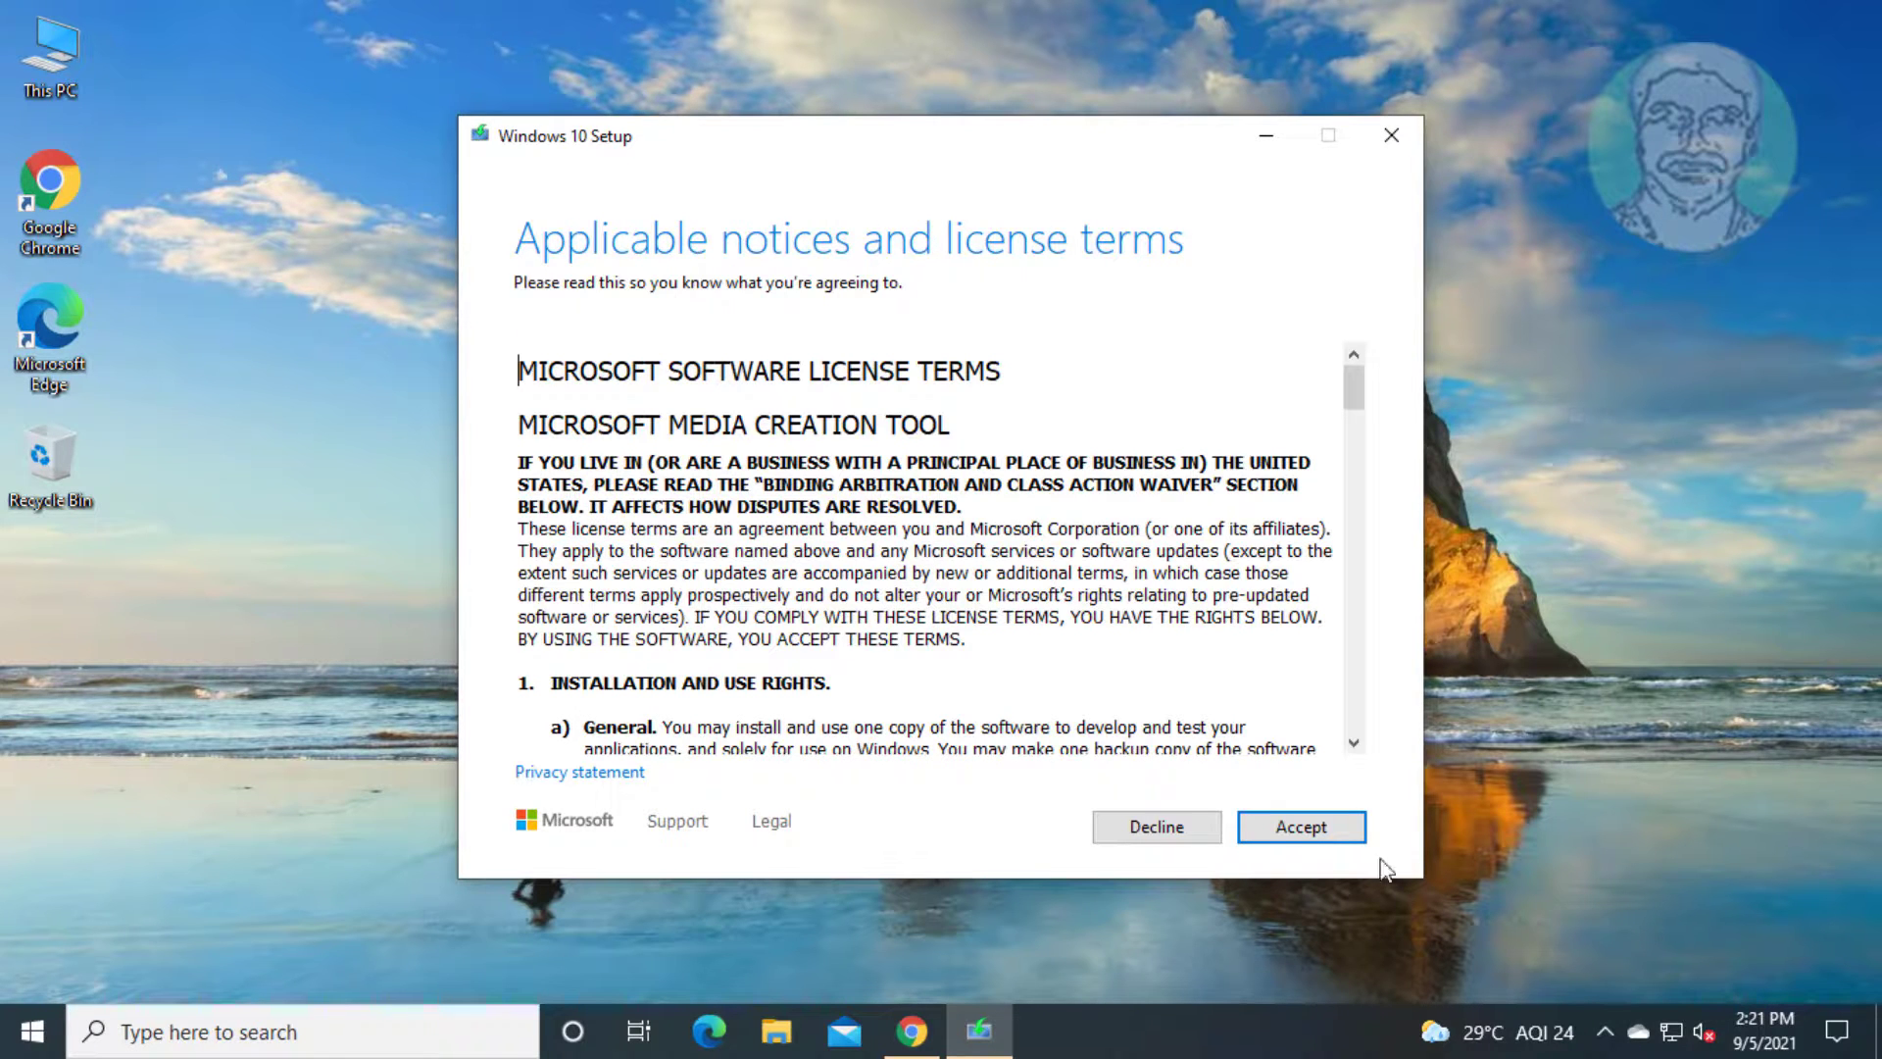
{"action": "left_click", "coordinate": [1328, 828]}
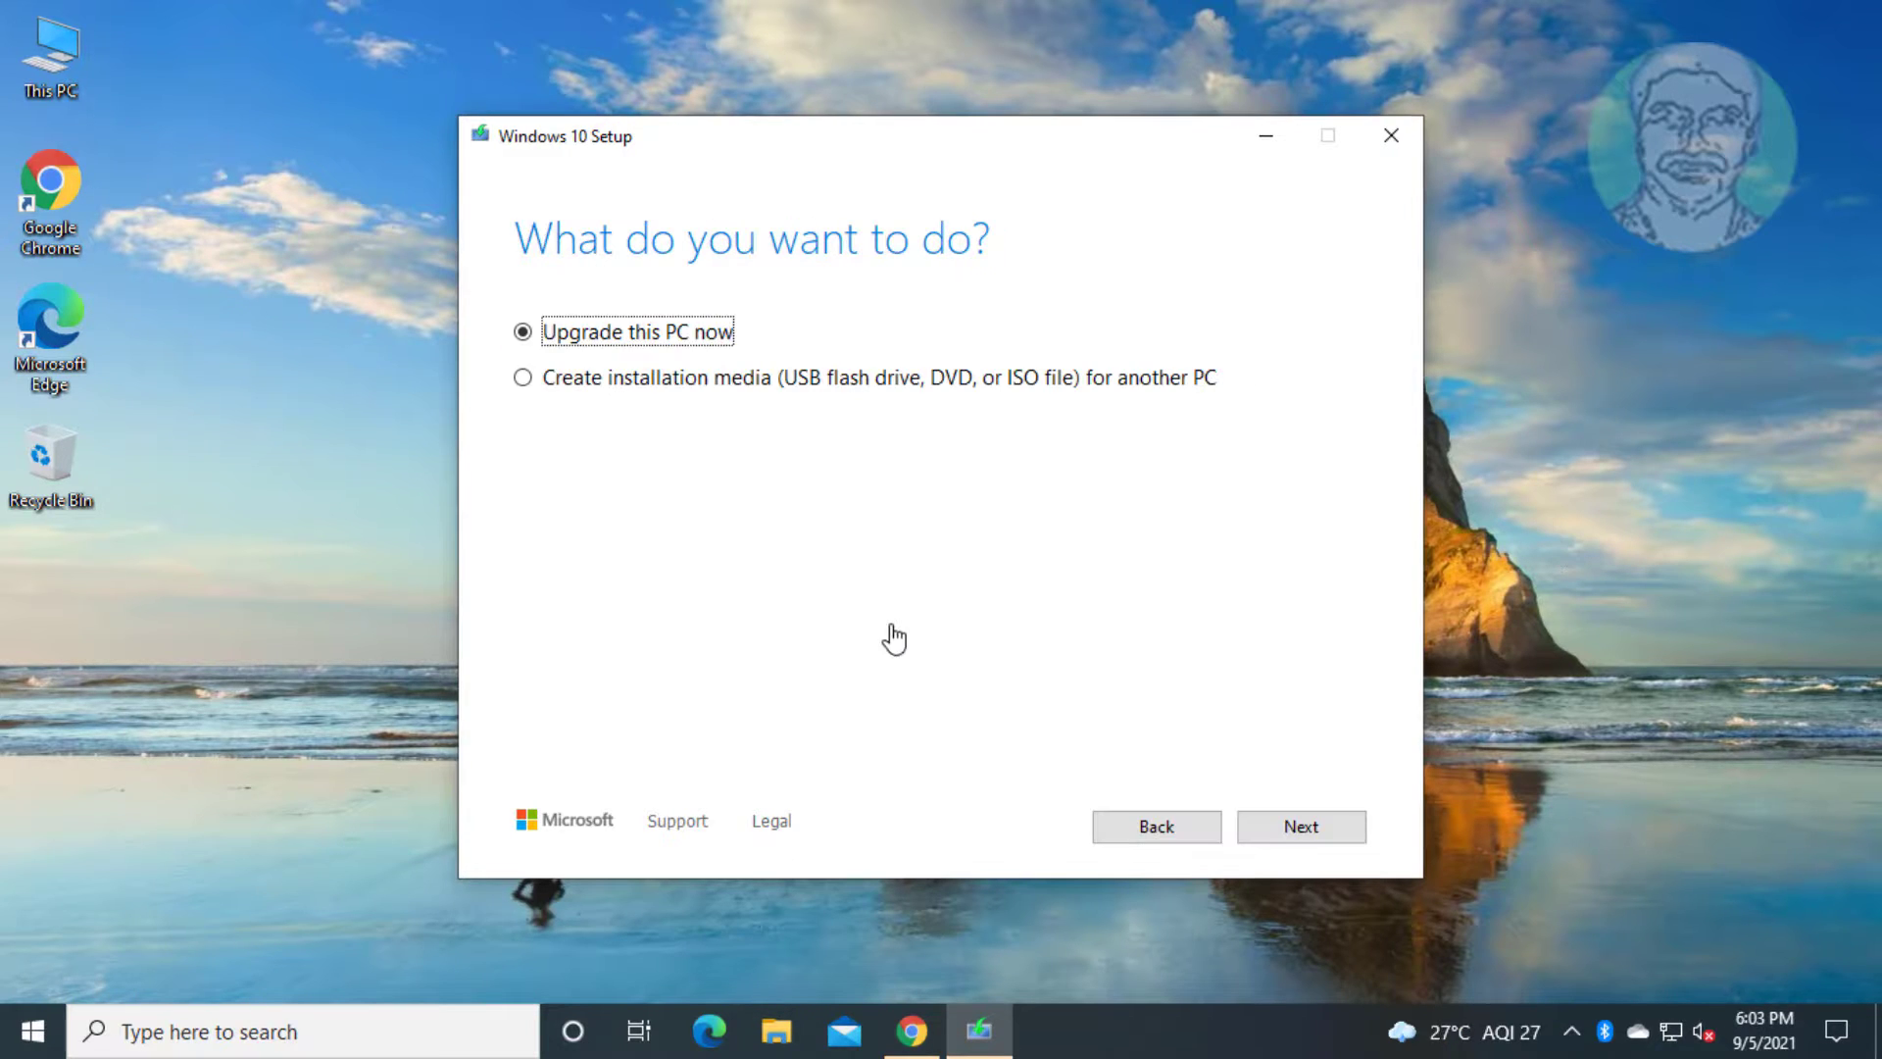
{"action": "left_click", "coordinate": [1307, 830]}
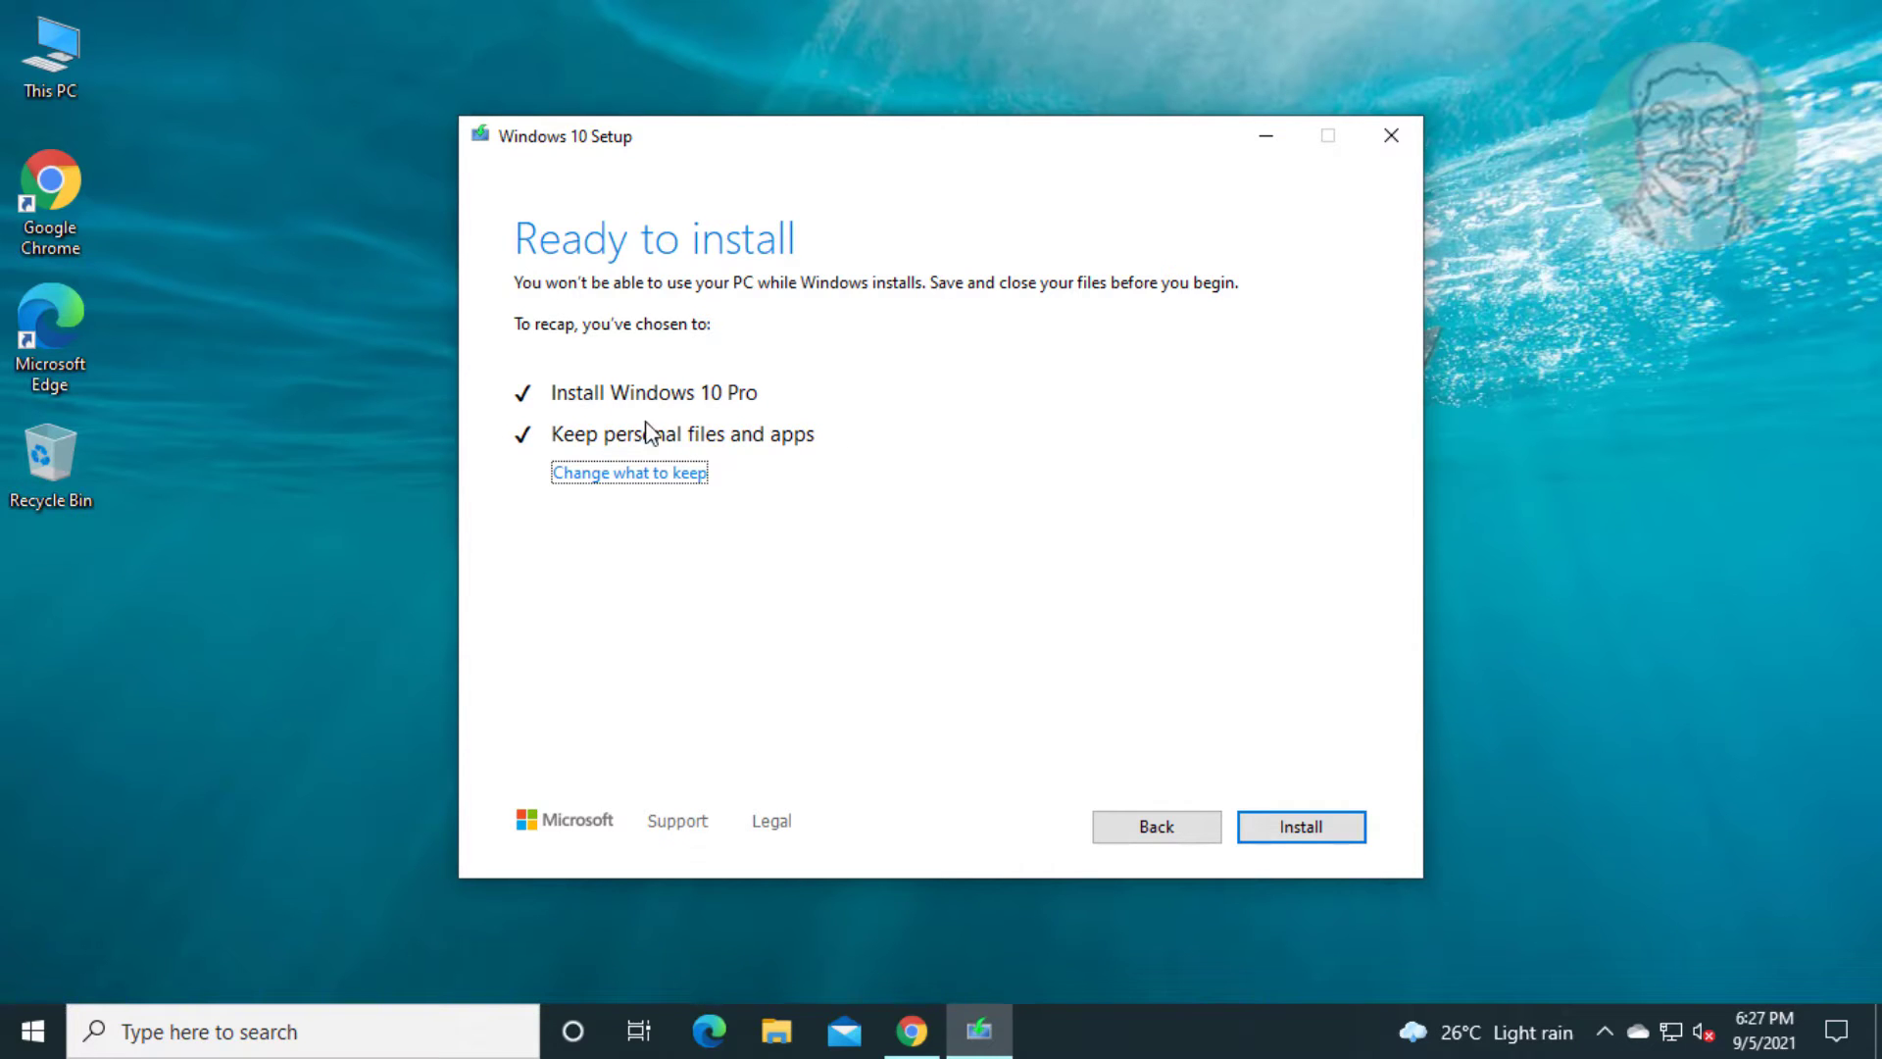
Start installing Windows 10 Pro while keeping personal files and apps.
{"action": "left_click", "coordinate": [1336, 822]}
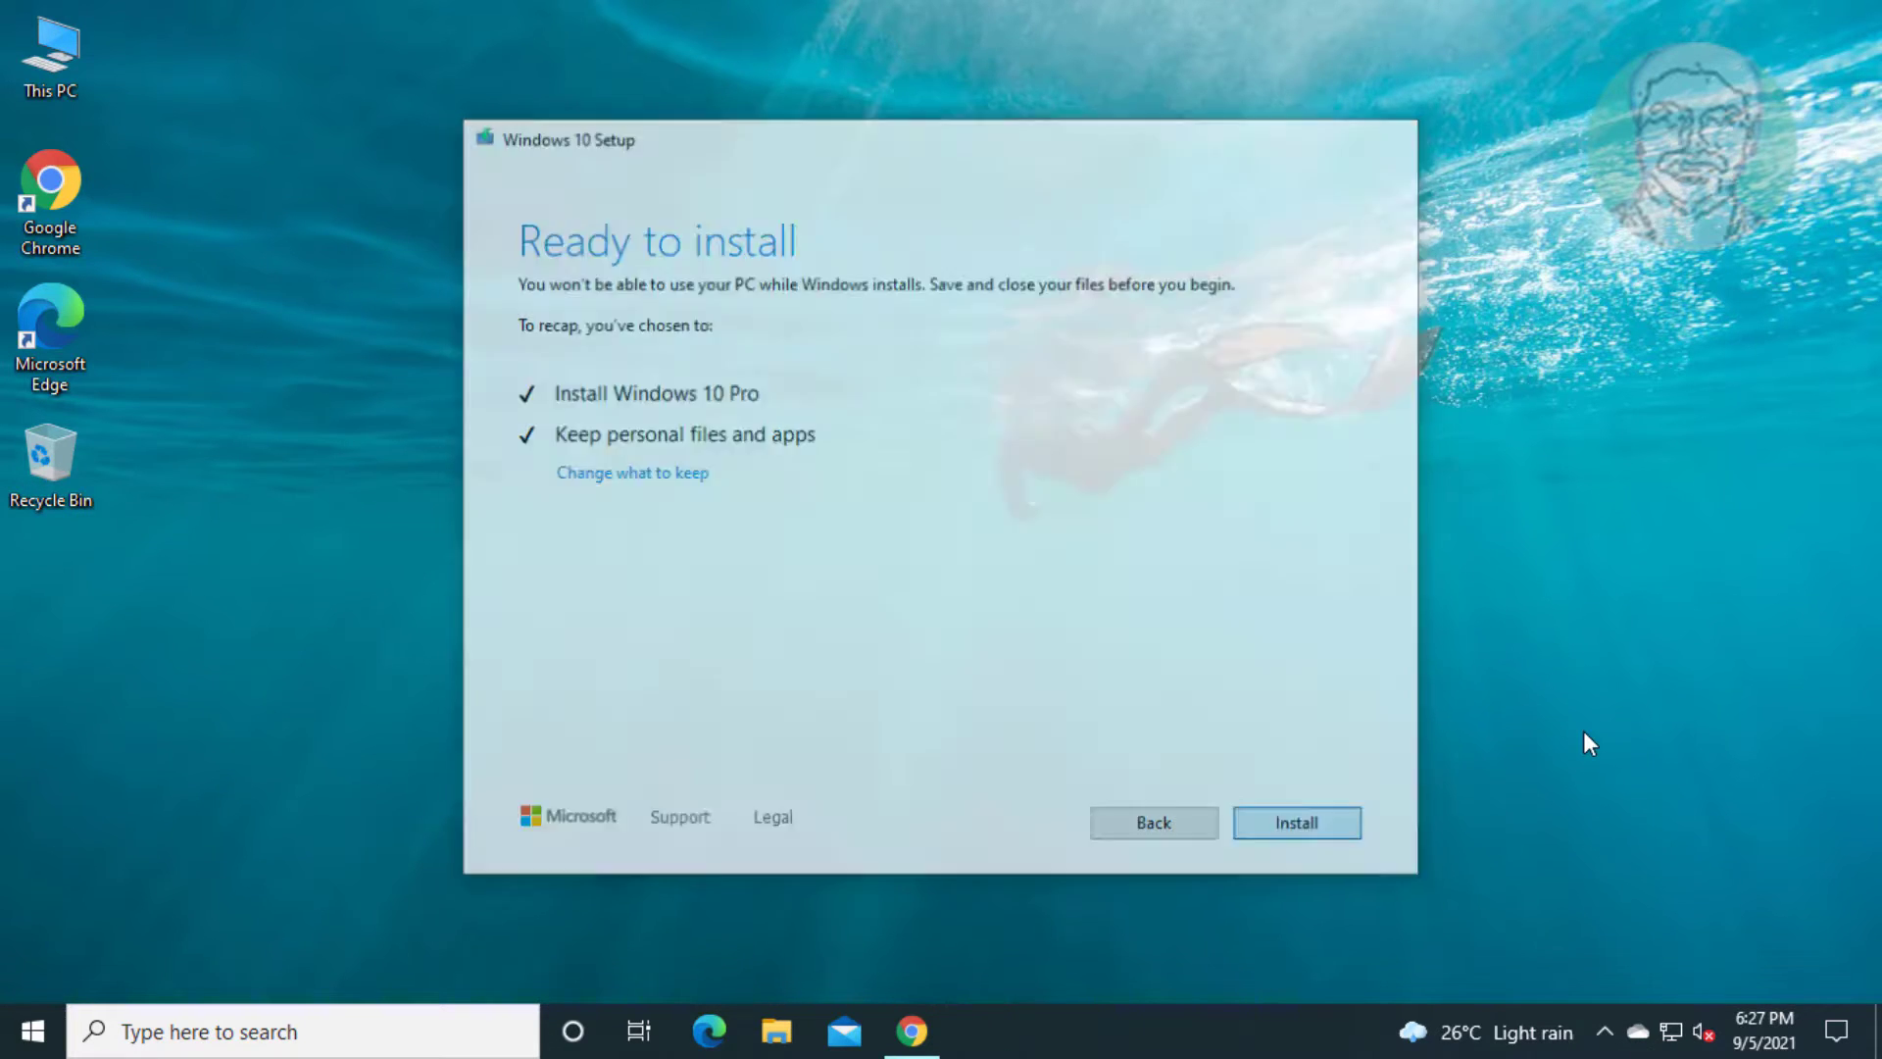